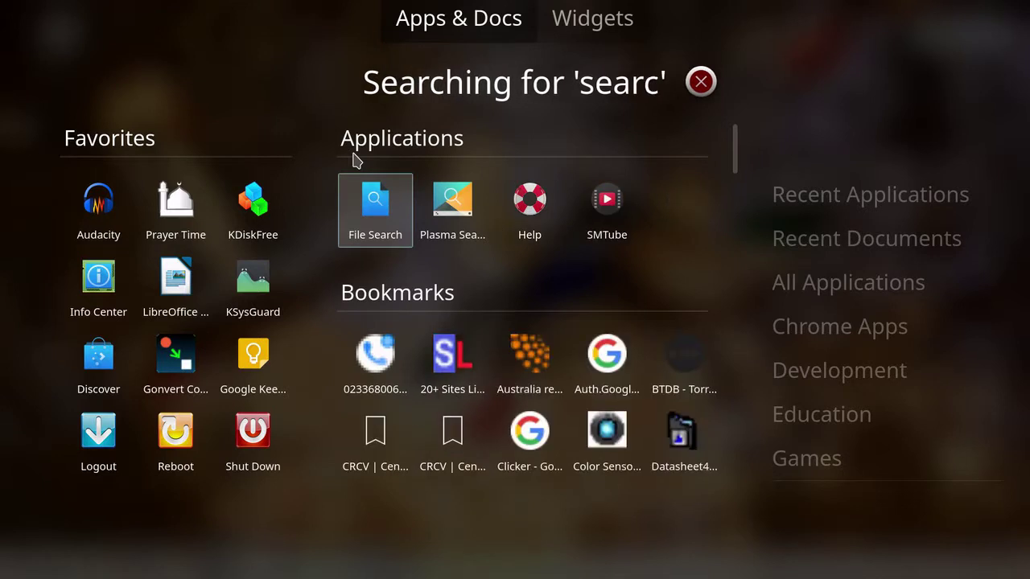
- Search the application launcher for "search apps", clear the query and close the launcher
{"action": "type", "text": "ps"}
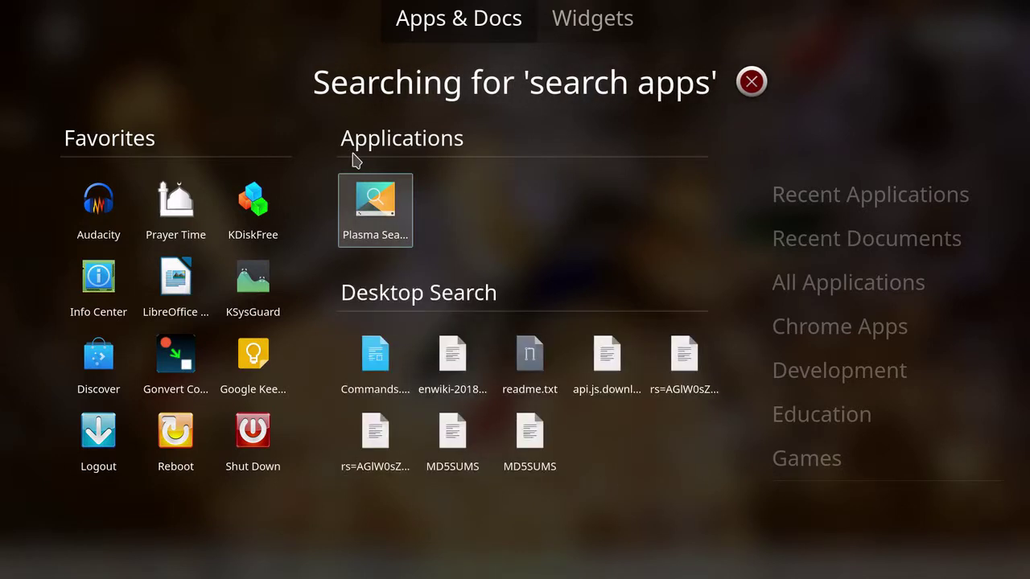
{"action": "key", "text": "BackSpace"}
{"action": "key", "text": "BackSpace"}
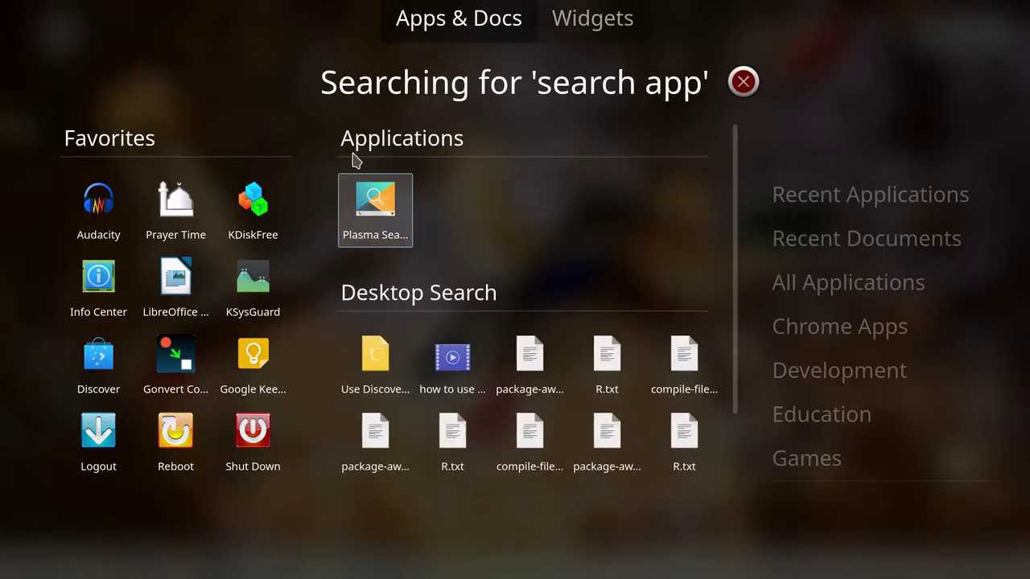
{"action": "key", "text": "BackSpace"}
{"action": "key", "text": "BackSpace"}
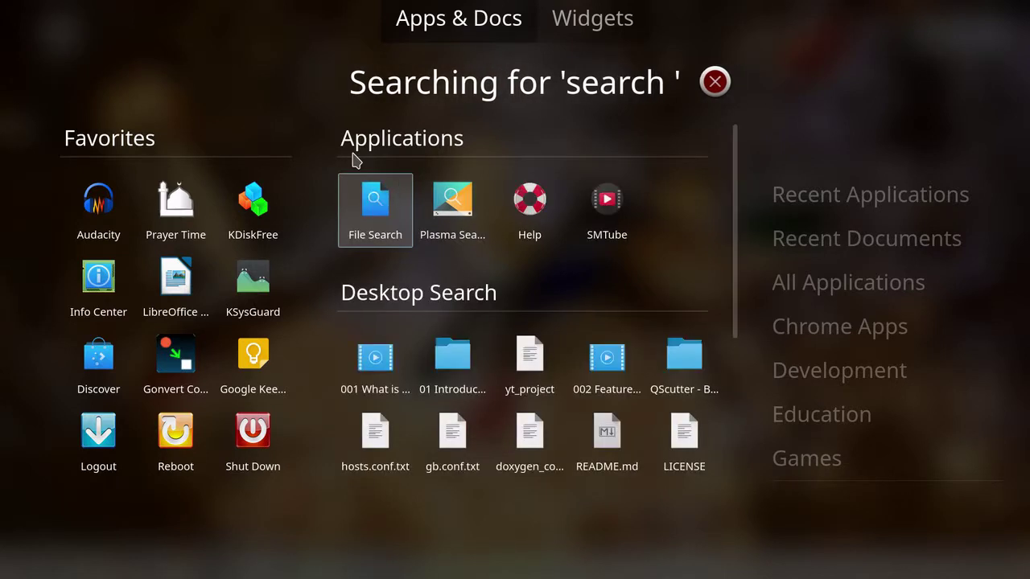
{"action": "key", "text": "BackSpace"}
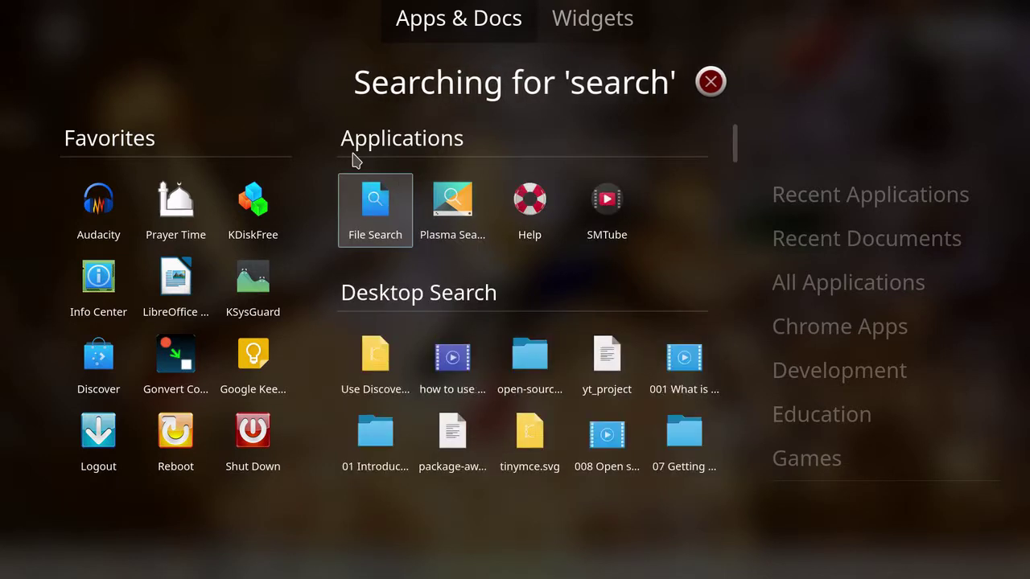
{"action": "key", "text": "BackSpace"}
{"action": "key", "text": "BackSpace"}
{"action": "key", "text": "BackSpace"}
{"action": "key", "text": "BackSpace"}
{"action": "key", "text": "BackSpace"}
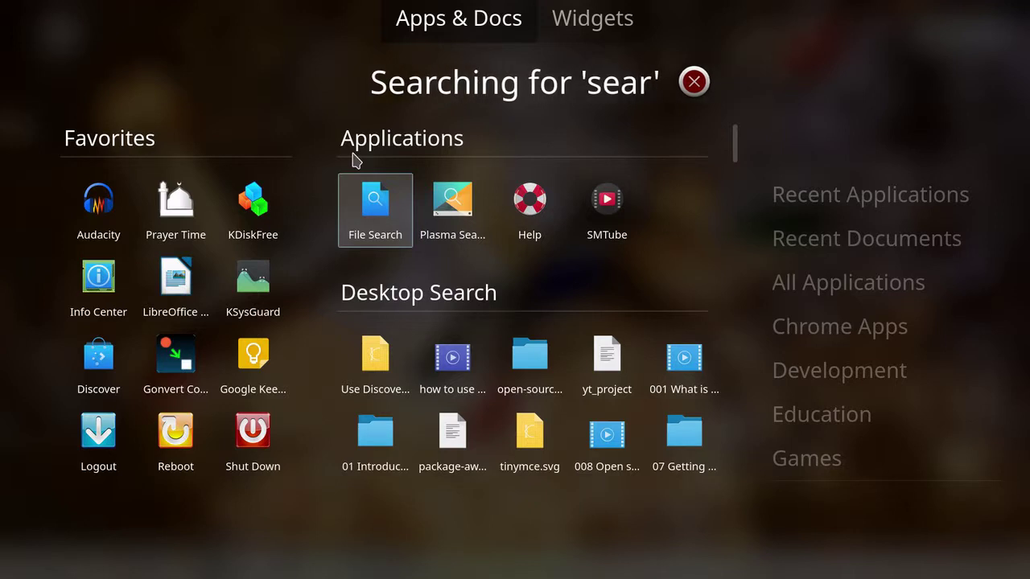
{"action": "key", "text": "BackSpace"}
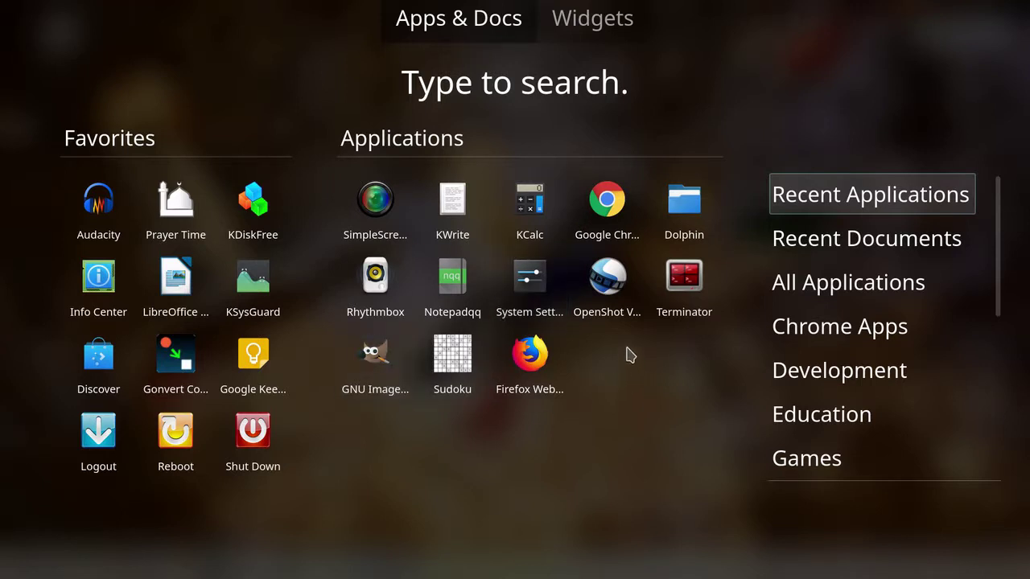
{"action": "left_click", "coordinate": [601, 374]}
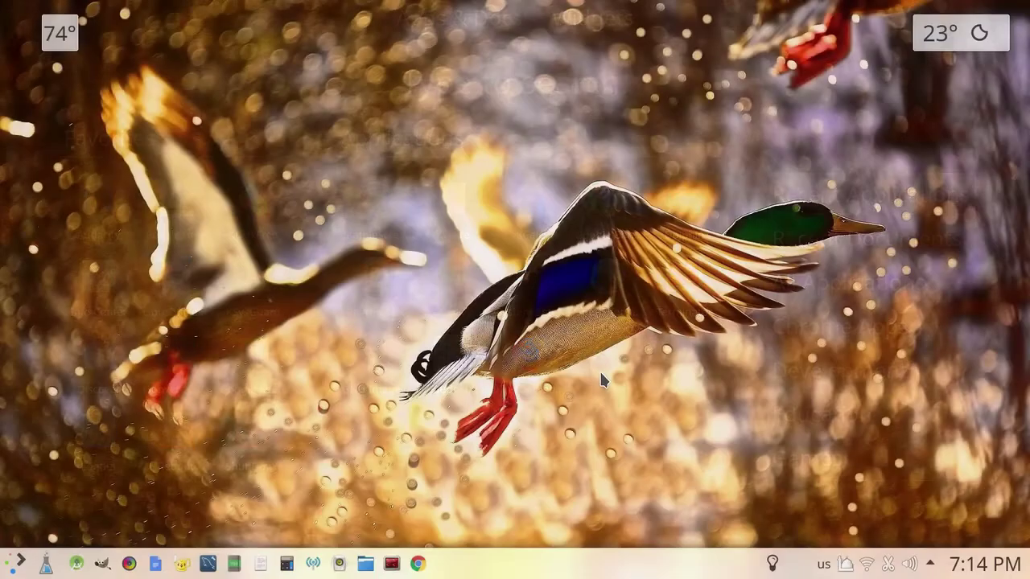
{"action": "left_click", "coordinate": [15, 565]}
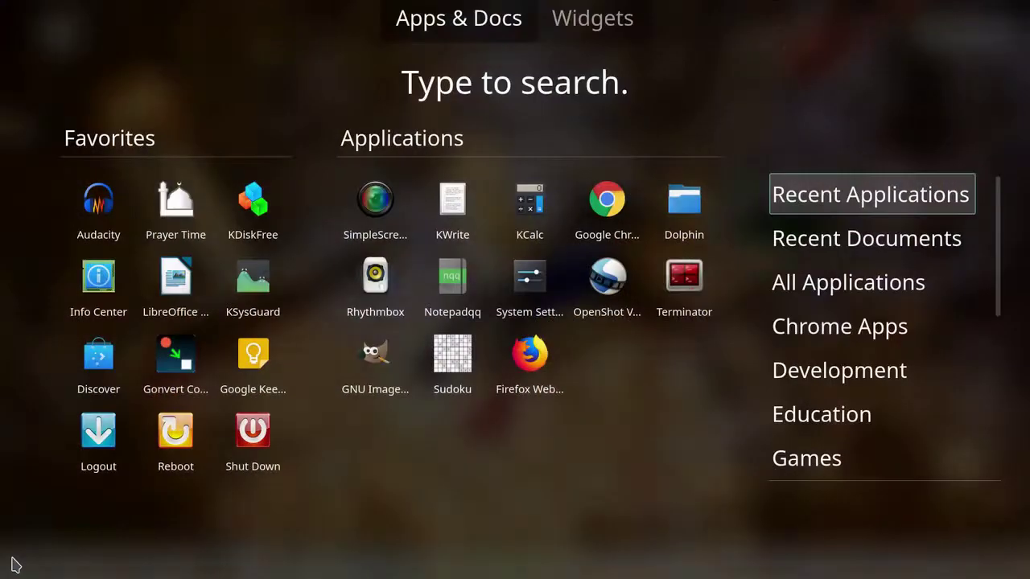
{"action": "left_click", "coordinate": [205, 539]}
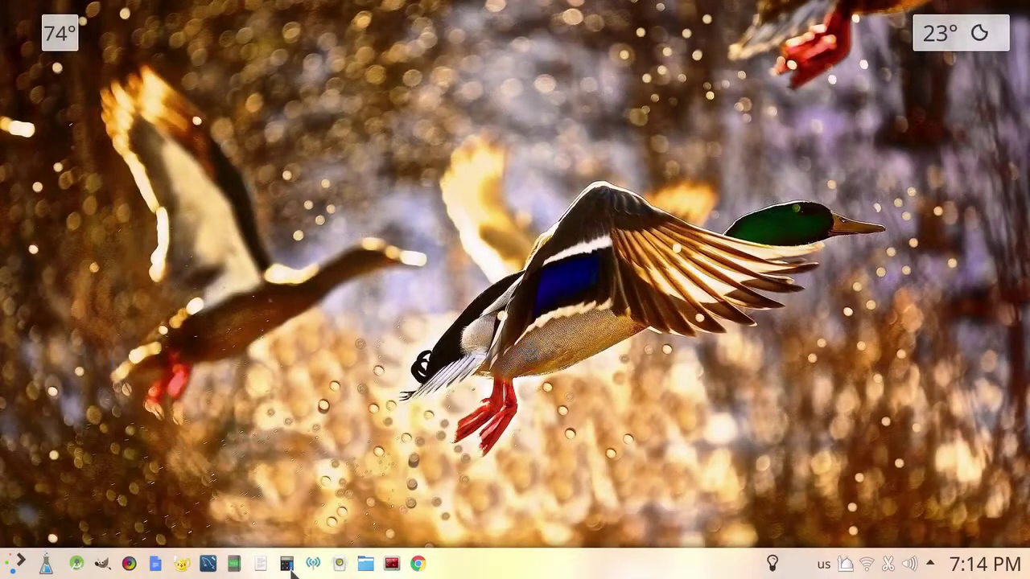
- Open GIMP and create a new 1920x1080 image filled with the green background colour
{"action": "left_click", "coordinate": [103, 564]}
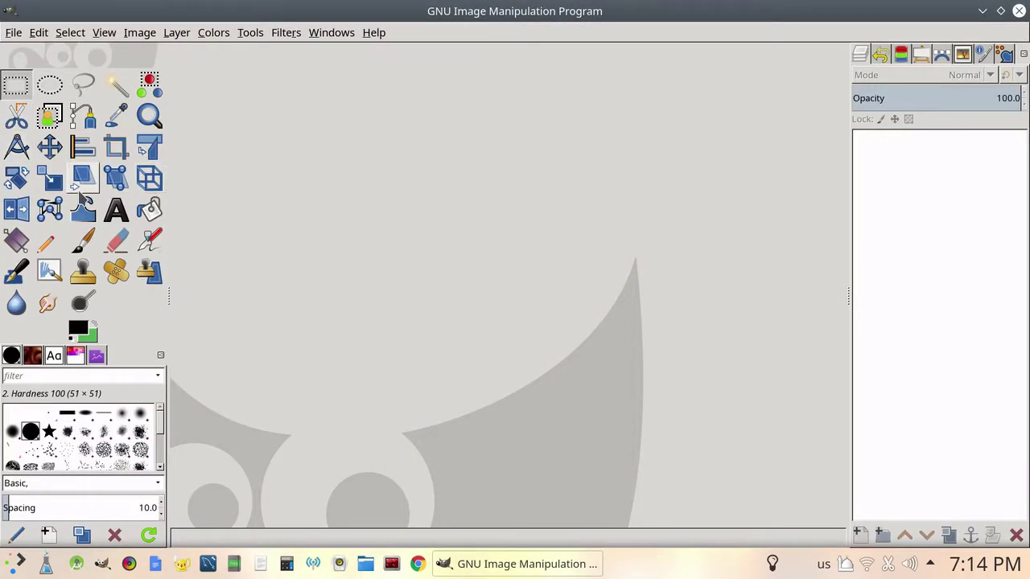
{"action": "left_click", "coordinate": [13, 32]}
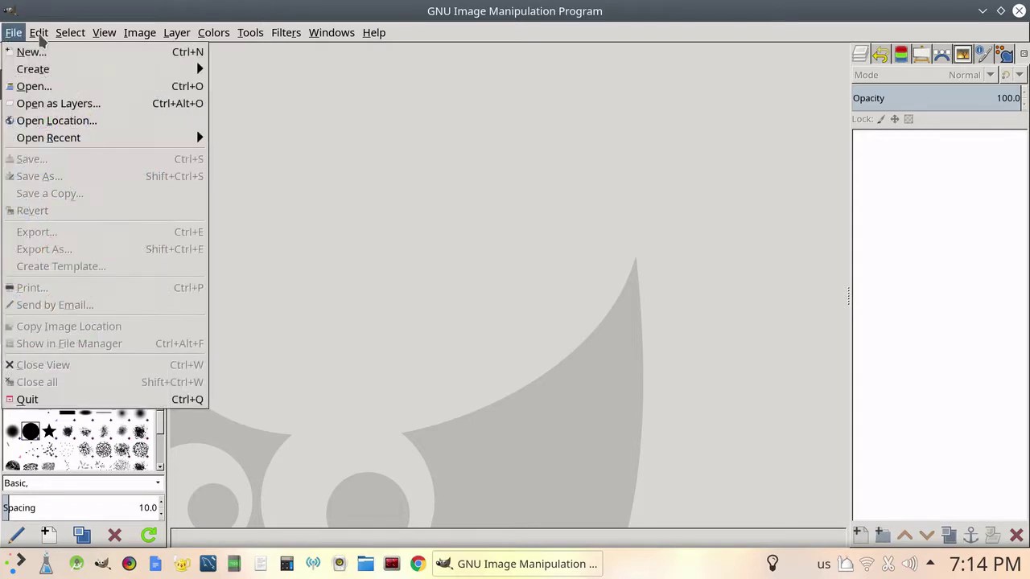
{"action": "key", "text": "Right"}
{"action": "key", "text": "Right"}
{"action": "key", "text": "Left"}
{"action": "key", "text": "Left"}
{"action": "key", "text": "Return"}
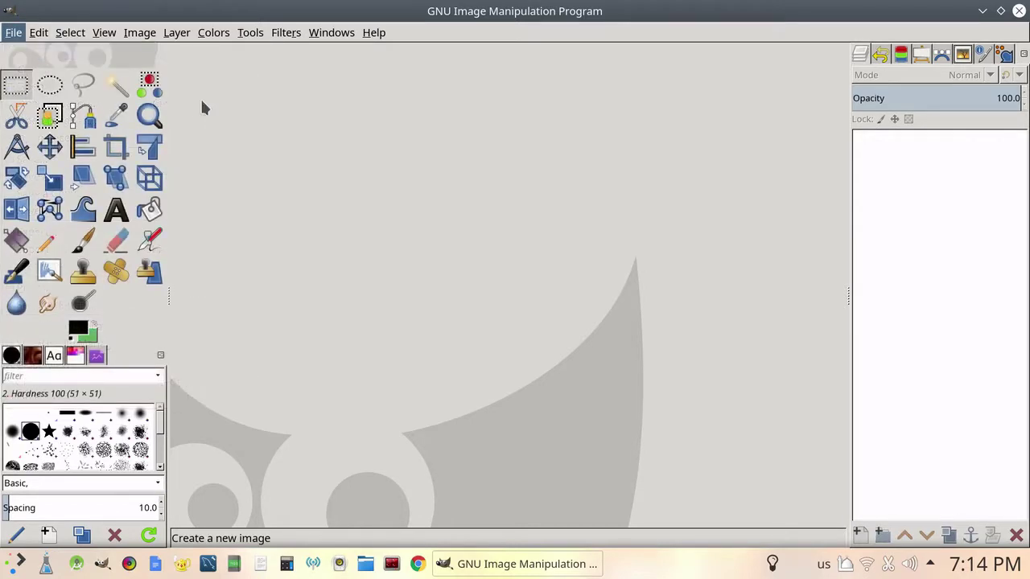
{"action": "left_click", "coordinate": [376, 293]}
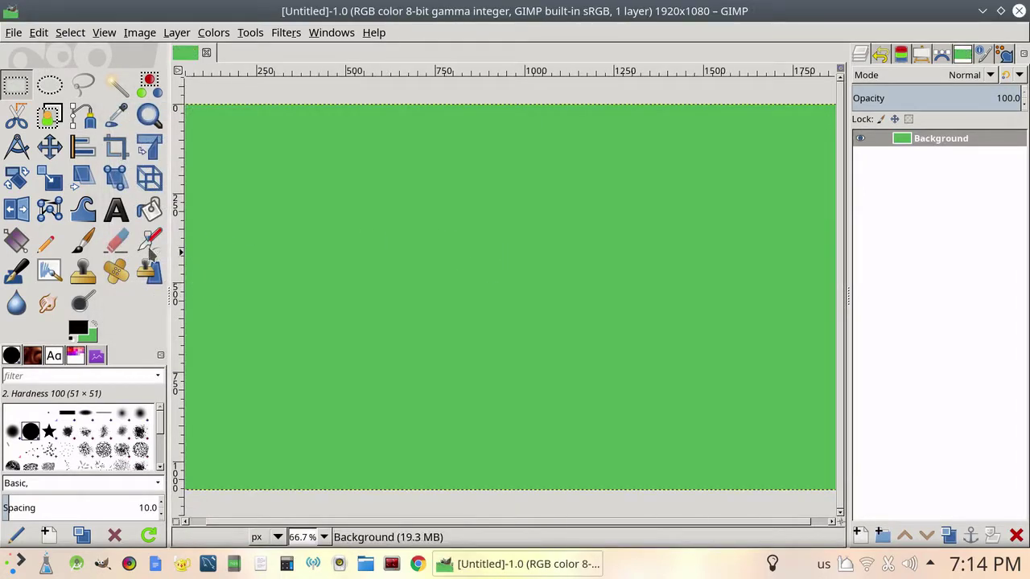
- Paint overlapping black loops and a rough box-shaped outline on the green background with the Paintbrush
{"action": "left_click", "coordinate": [83, 240]}
{"action": "mouse_move", "coordinate": [484, 307]}
{"action": "left_mouse_down"}
{"action": "mouse_move", "coordinate": [540, 322]}
{"action": "mouse_move", "coordinate": [696, 294]}
{"action": "mouse_move", "coordinate": [595, 351]}
{"action": "mouse_move", "coordinate": [341, 336]}
{"action": "mouse_move", "coordinate": [458, 336]}
{"action": "left_mouse_up"}
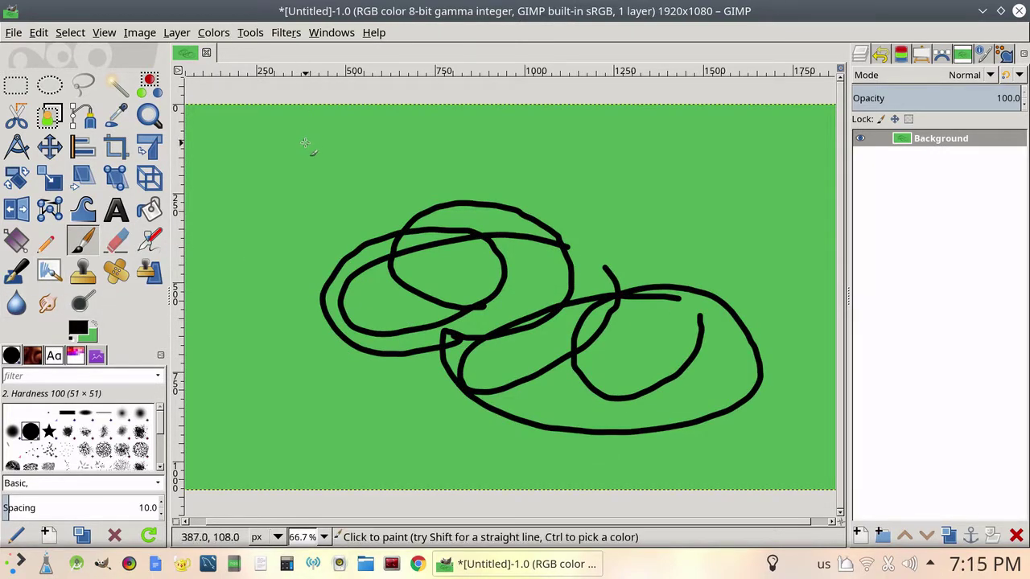
{"action": "mouse_move", "coordinate": [305, 144]}
{"action": "left_mouse_down"}
{"action": "mouse_move", "coordinate": [538, 187]}
{"action": "mouse_move", "coordinate": [414, 256]}
{"action": "mouse_move", "coordinate": [326, 130]}
{"action": "left_mouse_up"}
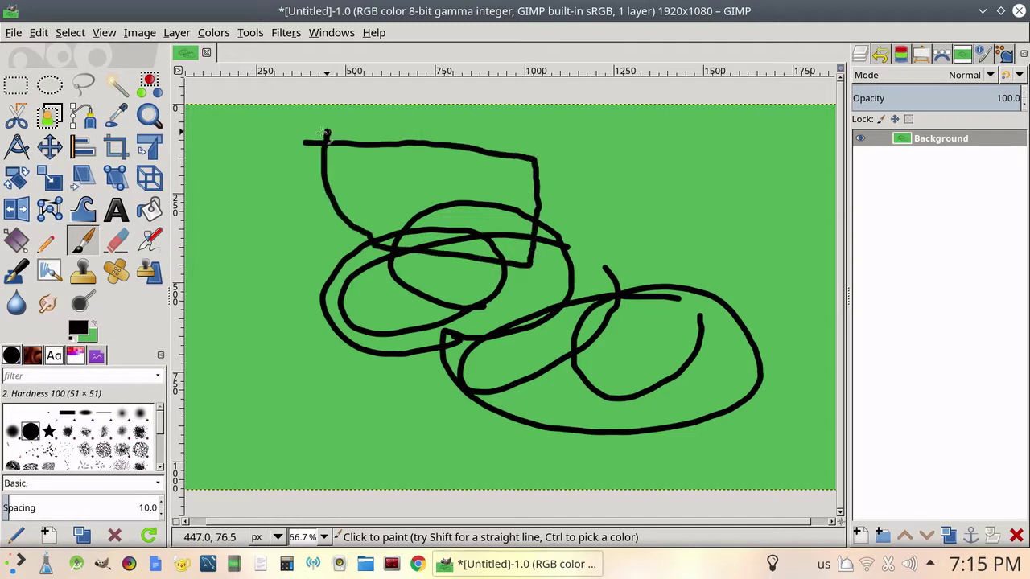
- Select a rectangle over the left part of the loops and apply Heal selection with 50 px sampling width, All around, Random order
{"action": "left_click", "coordinate": [19, 87]}
{"action": "left_click_drag", "start_coordinate": [318, 204], "coordinate": [424, 366]}
{"action": "left_click", "coordinate": [286, 34]}
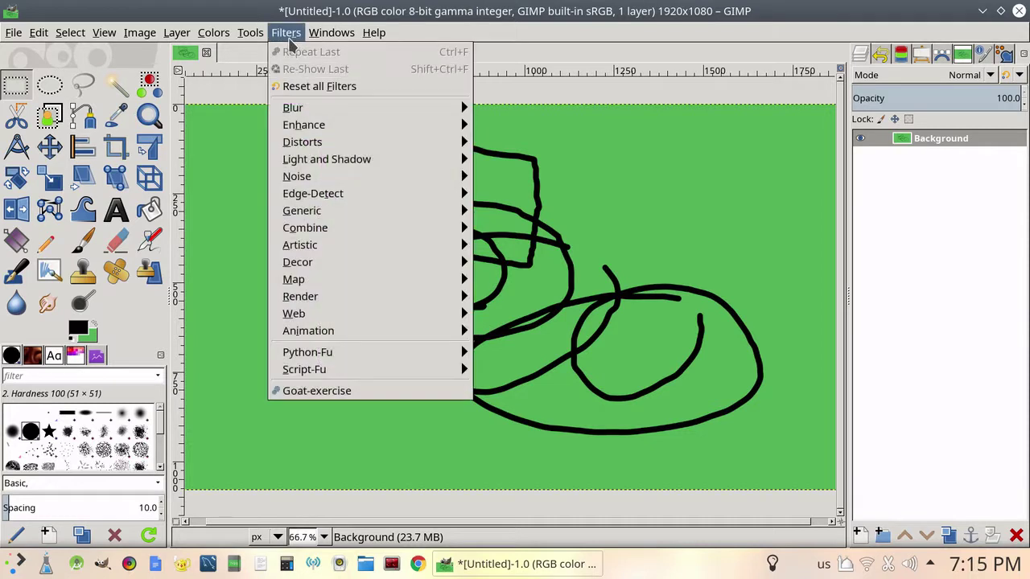
{"action": "mouse_move", "coordinate": [351, 135]}
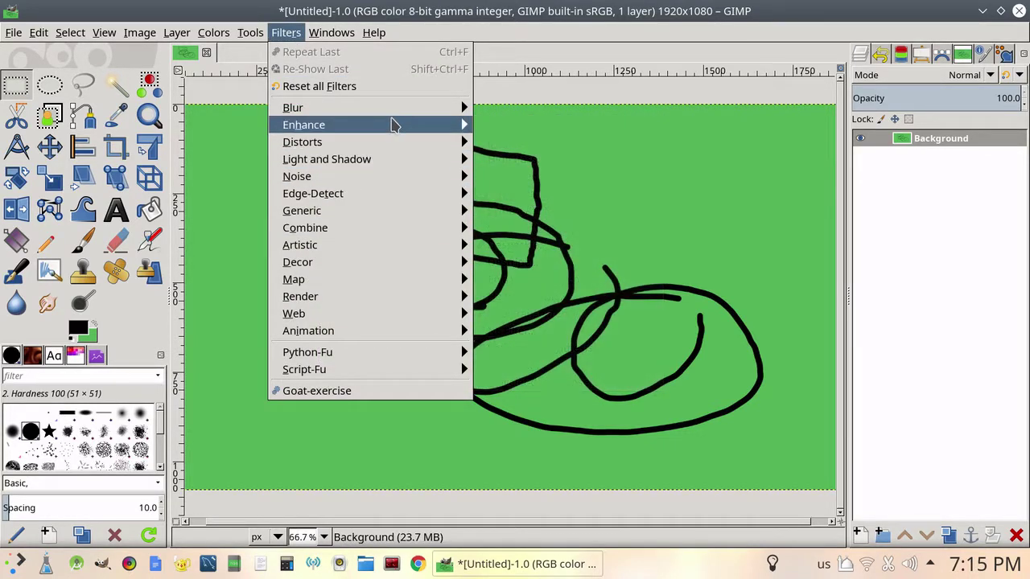
{"action": "mouse_move", "coordinate": [395, 125]}
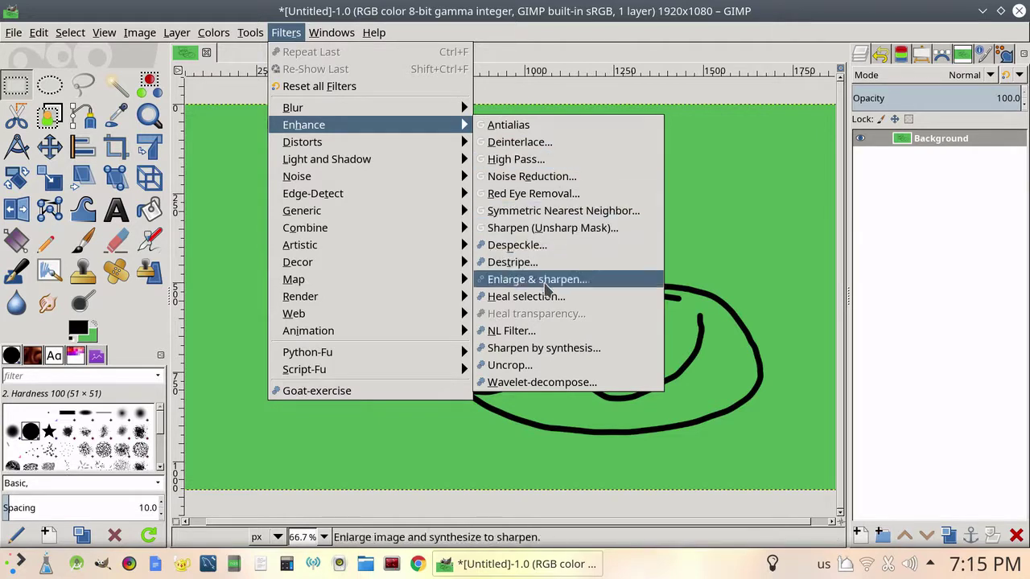
{"action": "left_click", "coordinate": [545, 290]}
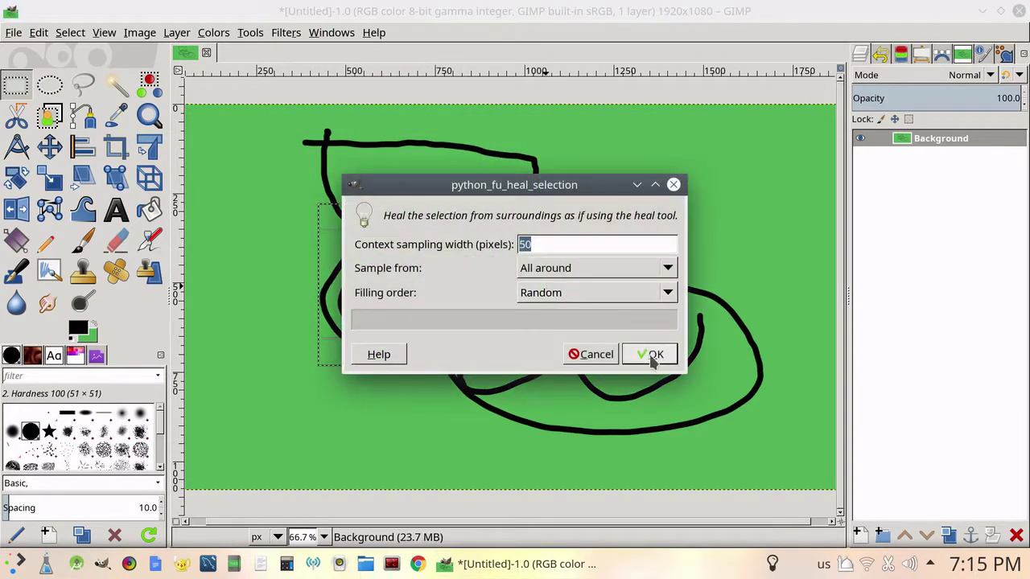
{"action": "left_click", "coordinate": [652, 355]}
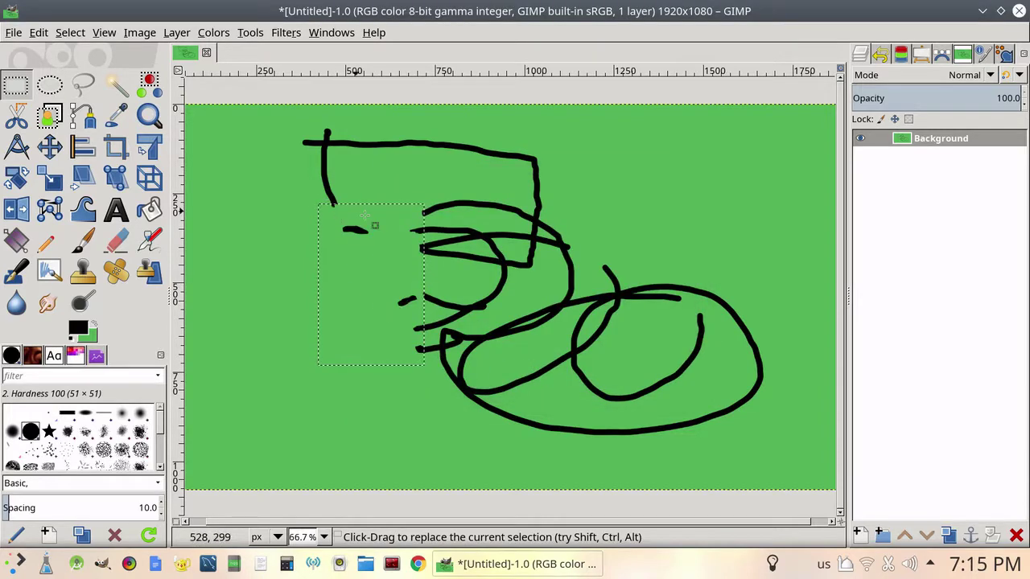
- Clear the selection and enlarge the whole Background layer slightly with the Scale tool
{"action": "left_click", "coordinate": [636, 250]}
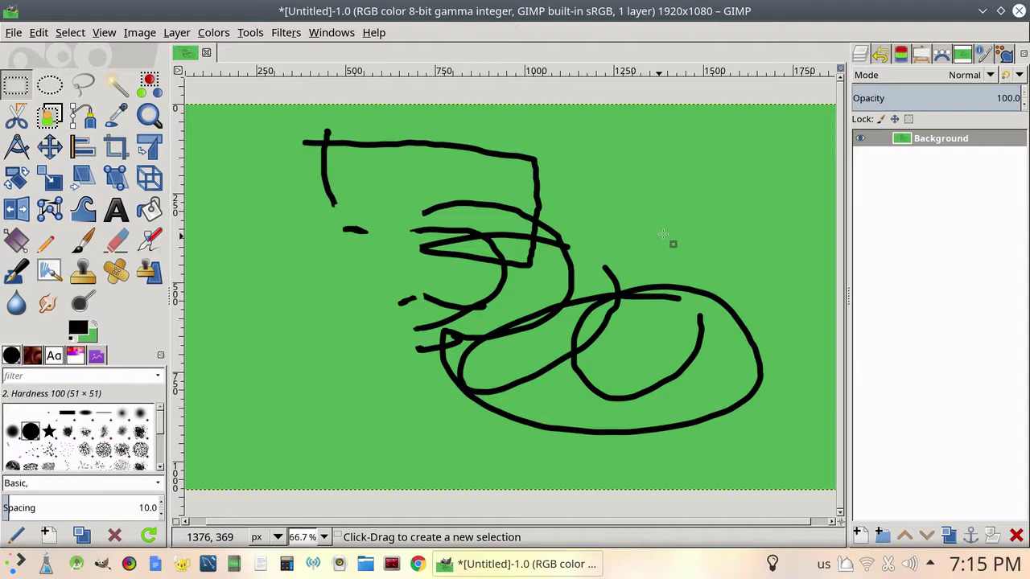
{"action": "left_click", "coordinate": [50, 180]}
{"action": "left_click_drag", "start_coordinate": [446, 222], "coordinate": [392, 217]}
- Select a rectangle around the upper middle of the drawing and scale its contents to 665 × 549 pixels
{"action": "left_click", "coordinate": [16, 85]}
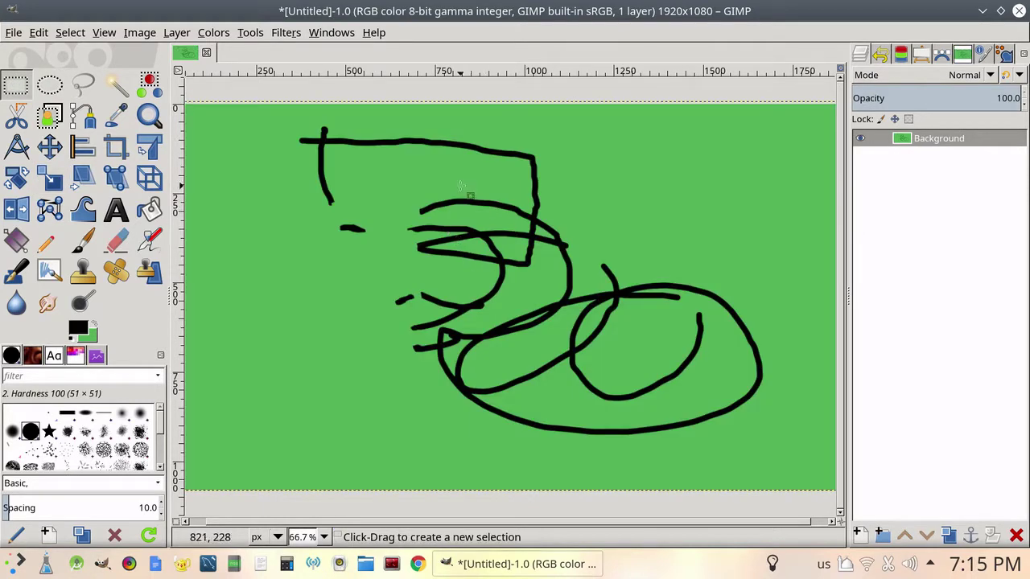
{"action": "left_click_drag", "start_coordinate": [461, 187], "coordinate": [612, 309]}
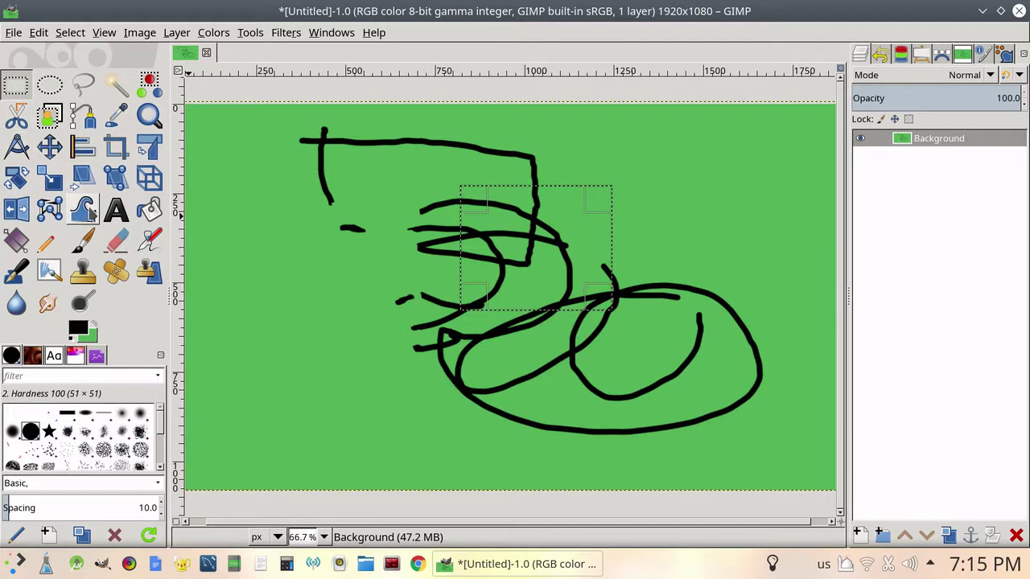
{"action": "left_click", "coordinate": [50, 181]}
{"action": "left_click_drag", "start_coordinate": [602, 288], "coordinate": [747, 420]}
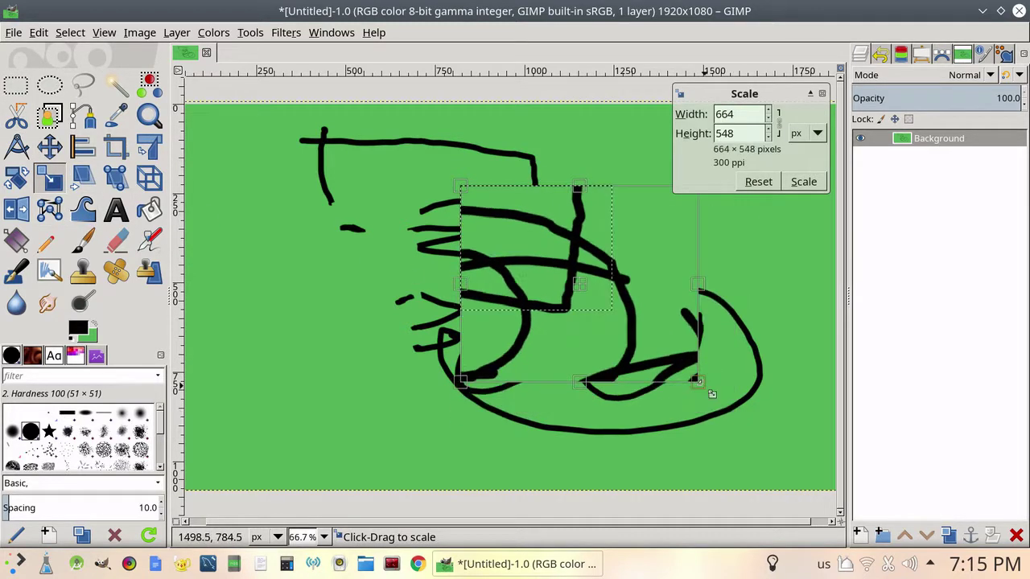
{"action": "left_click", "coordinate": [802, 184]}
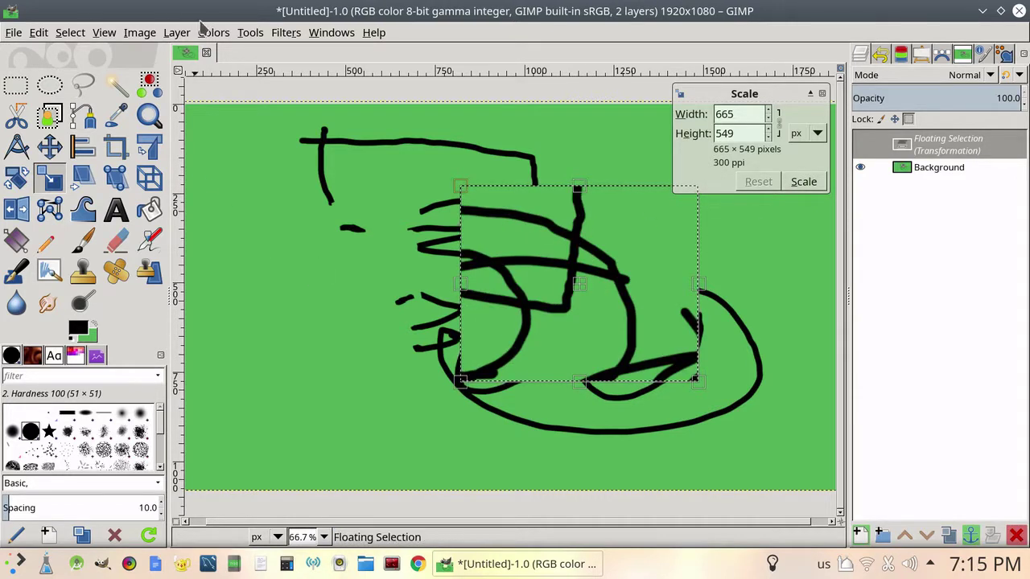
- Close the untitled image discarding its changes and quit GIMP
{"action": "left_click", "coordinate": [207, 53]}
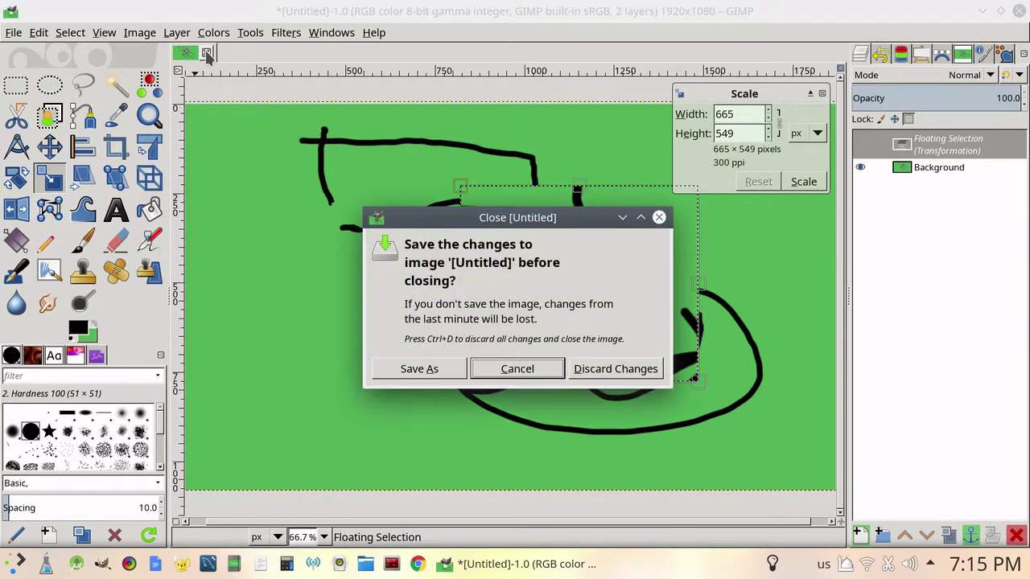
{"action": "left_click", "coordinate": [663, 374]}
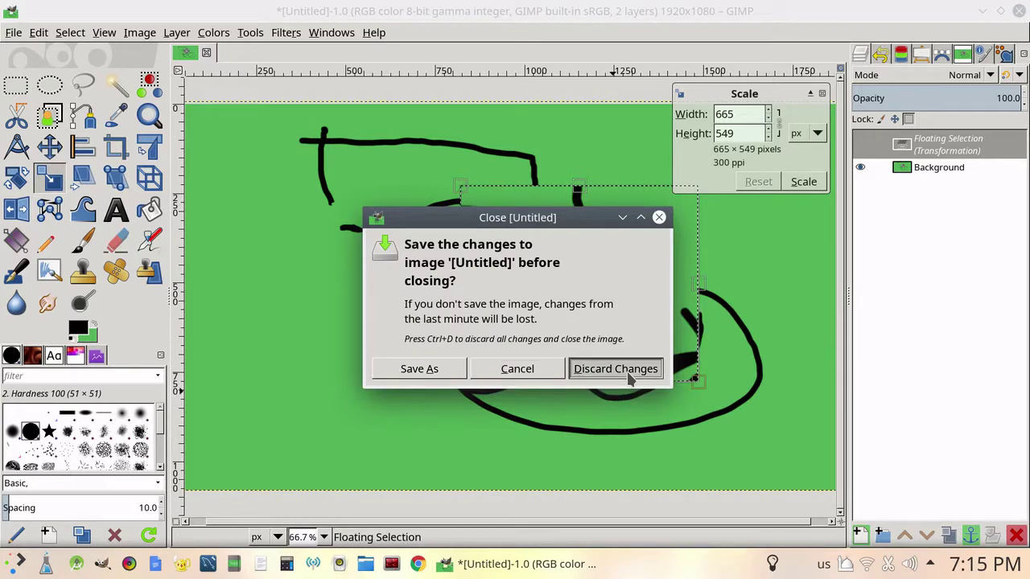
{"action": "left_click", "coordinate": [1019, 9]}
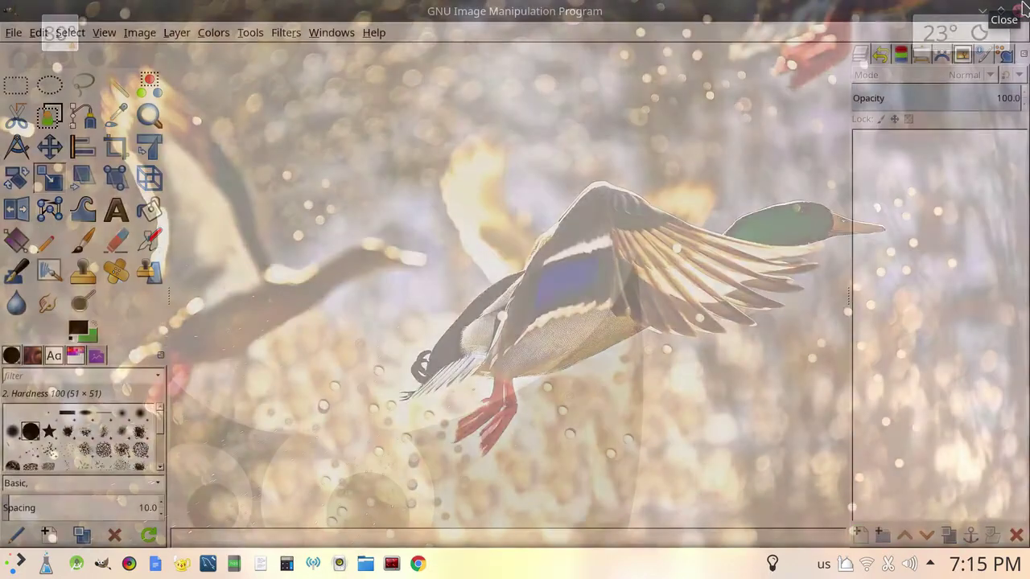
- Switch to Google Chrome, look over its main menu and a new tab, and close the browser
{"action": "left_click", "coordinate": [418, 566]}
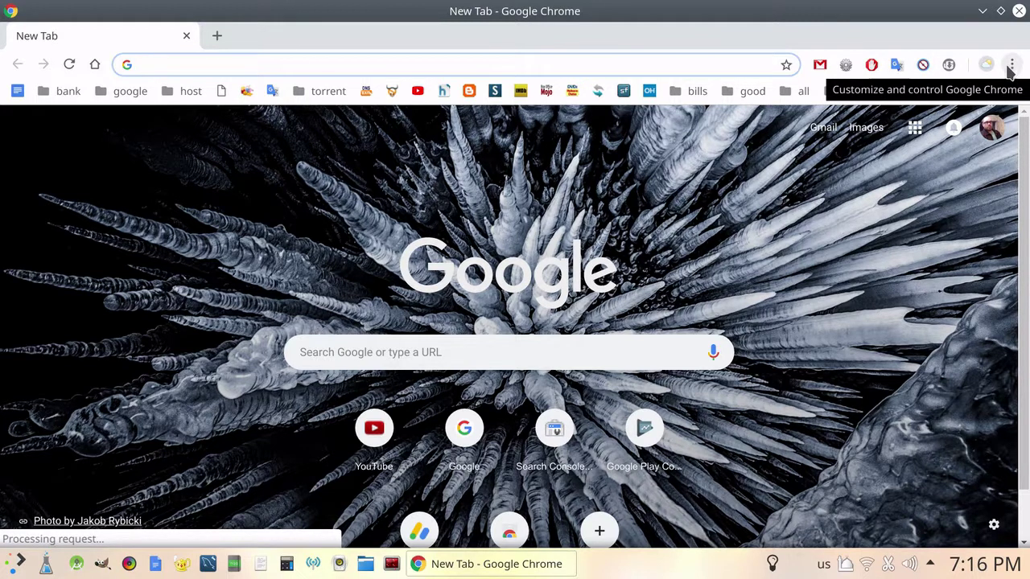
{"action": "key", "text": "alt+f"}
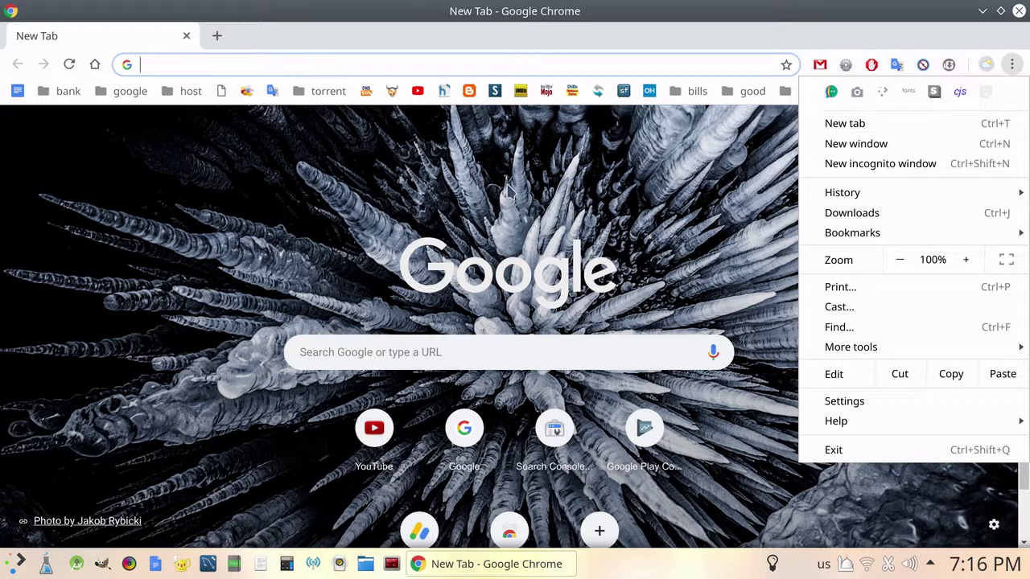
{"action": "left_click", "coordinate": [846, 29]}
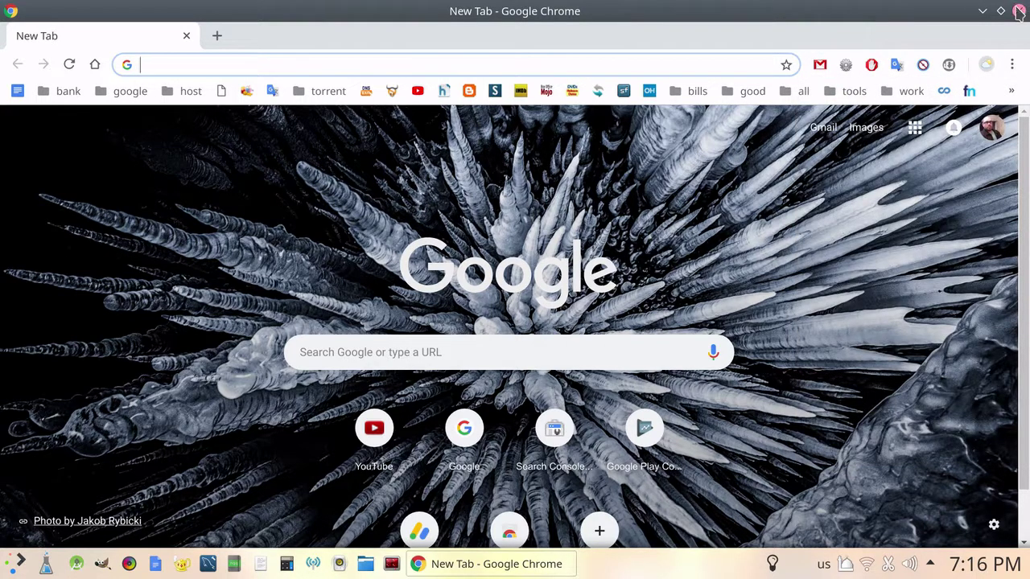
{"action": "left_click", "coordinate": [217, 36]}
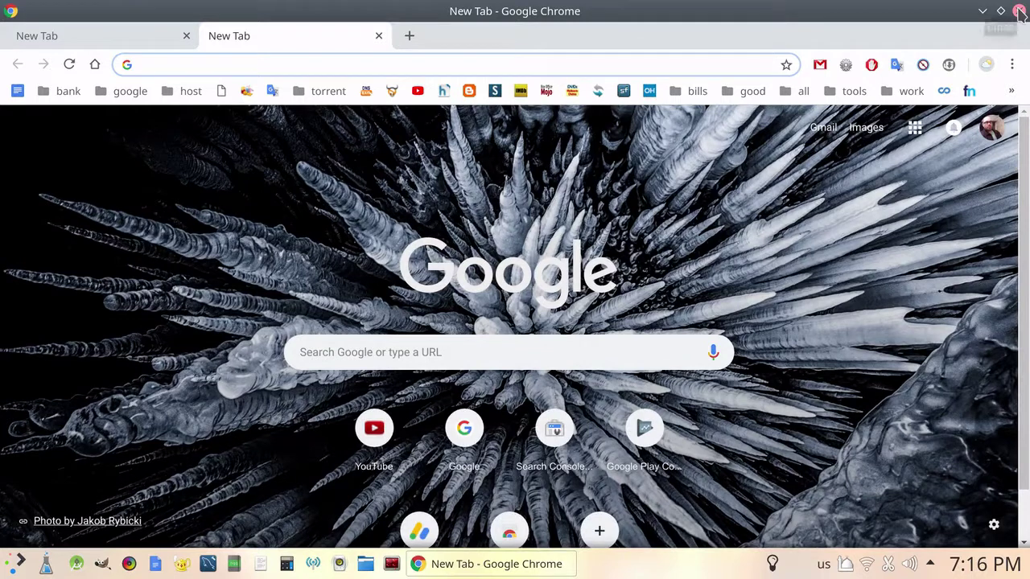
{"action": "left_click", "coordinate": [1018, 11]}
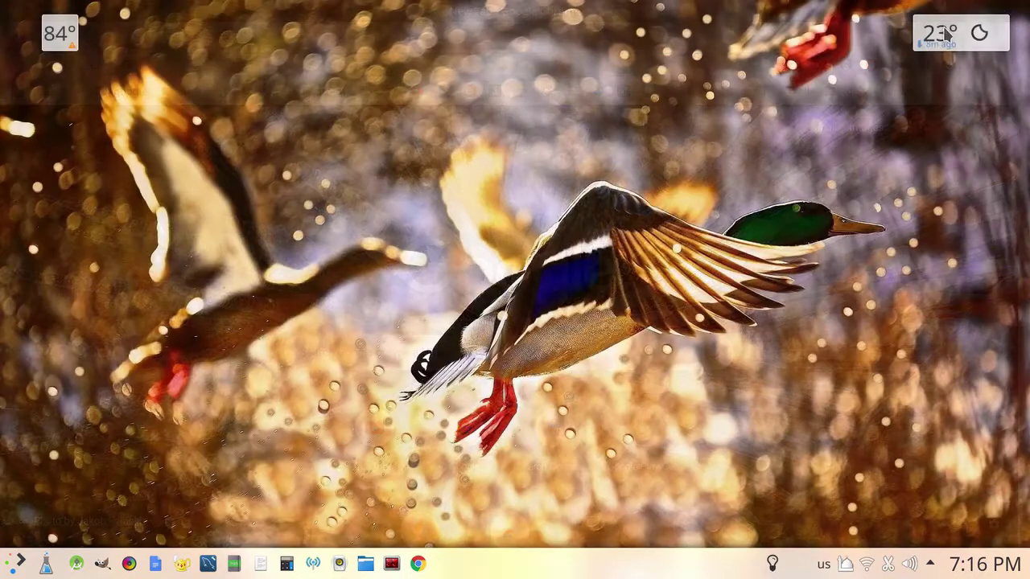
- Open the Terminator terminal nearer the middle of the desktop and display its Custom Commands configuration maximized
{"action": "left_click", "coordinate": [392, 566]}
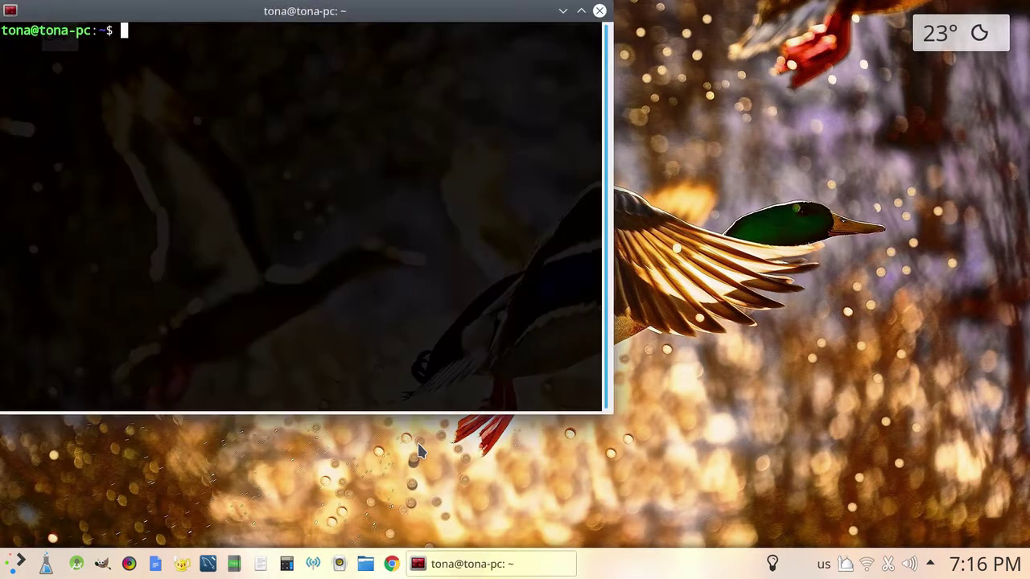
{"action": "left_click_drag", "start_coordinate": [204, 21], "coordinate": [391, 56]}
{"action": "right_click", "coordinate": [417, 154]}
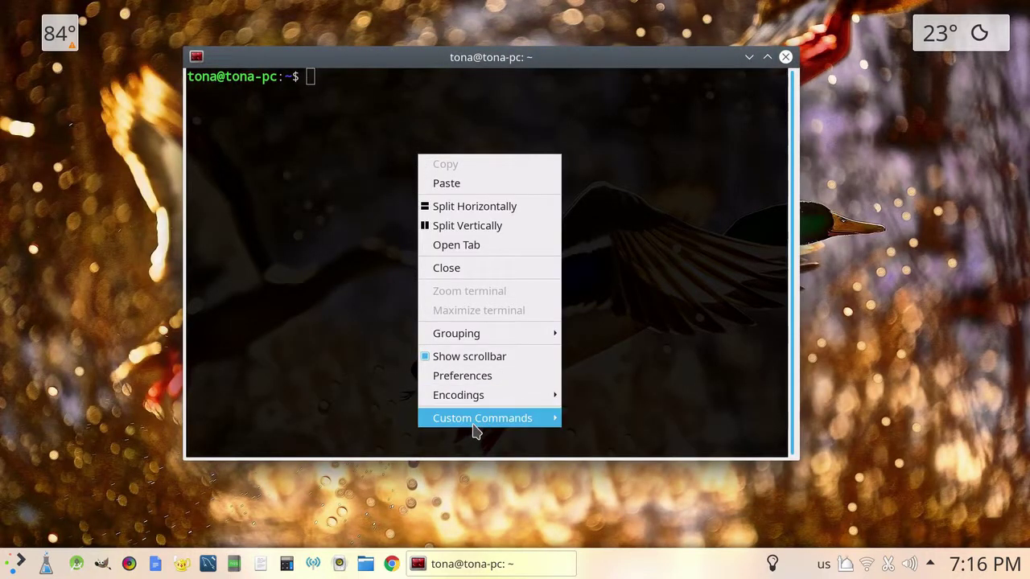
{"action": "mouse_move", "coordinate": [486, 419]}
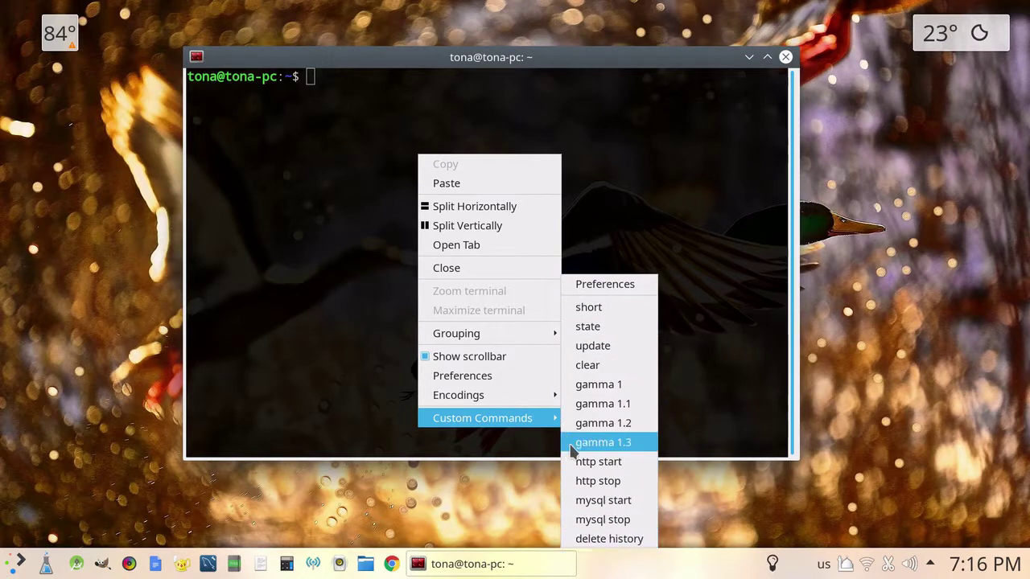
{"action": "left_click", "coordinate": [612, 287]}
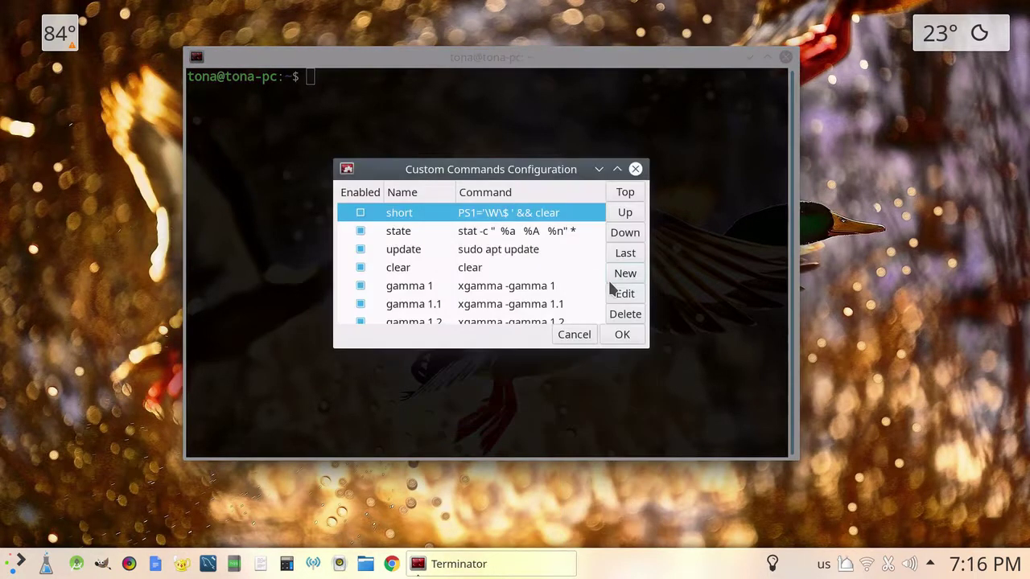
{"action": "left_click", "coordinate": [617, 169]}
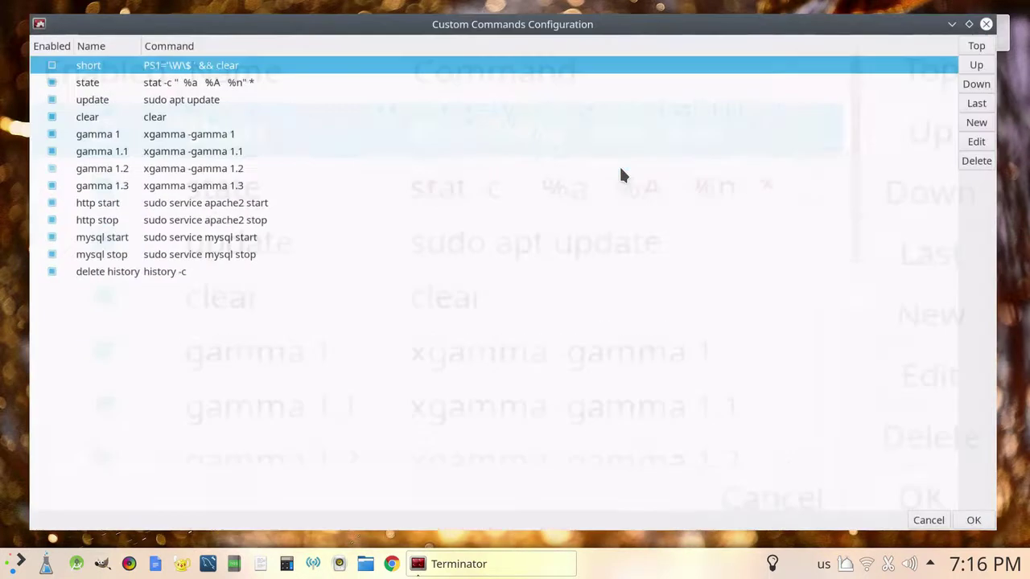
- Examine the defined custom commands, such as gamma 1.2, mysql start, delete history, state and update, and close the configuration
{"action": "left_click", "coordinate": [193, 73]}
{"action": "left_click", "coordinate": [177, 165]}
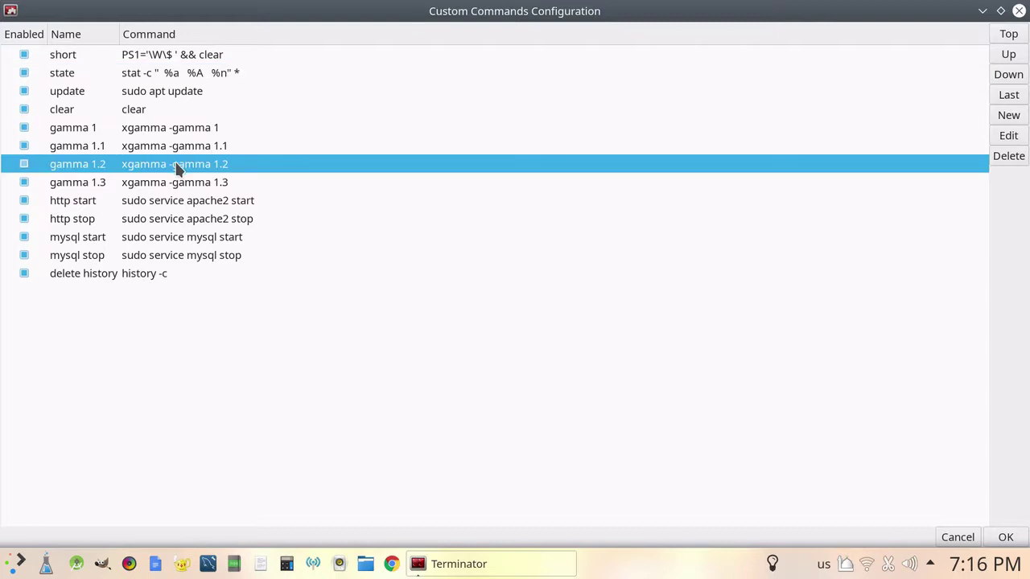
{"action": "left_click", "coordinate": [176, 240]}
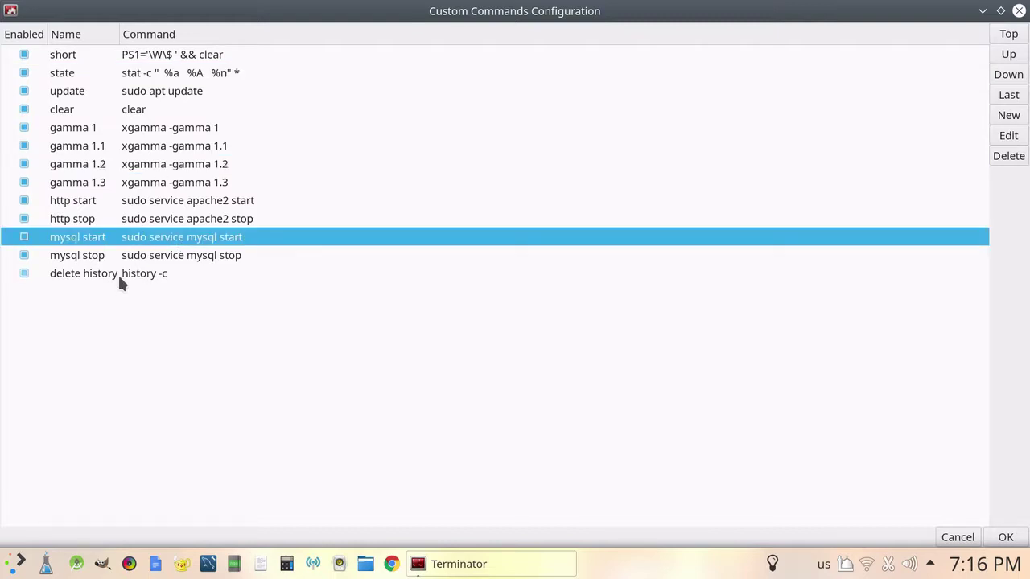
{"action": "left_click", "coordinate": [117, 273]}
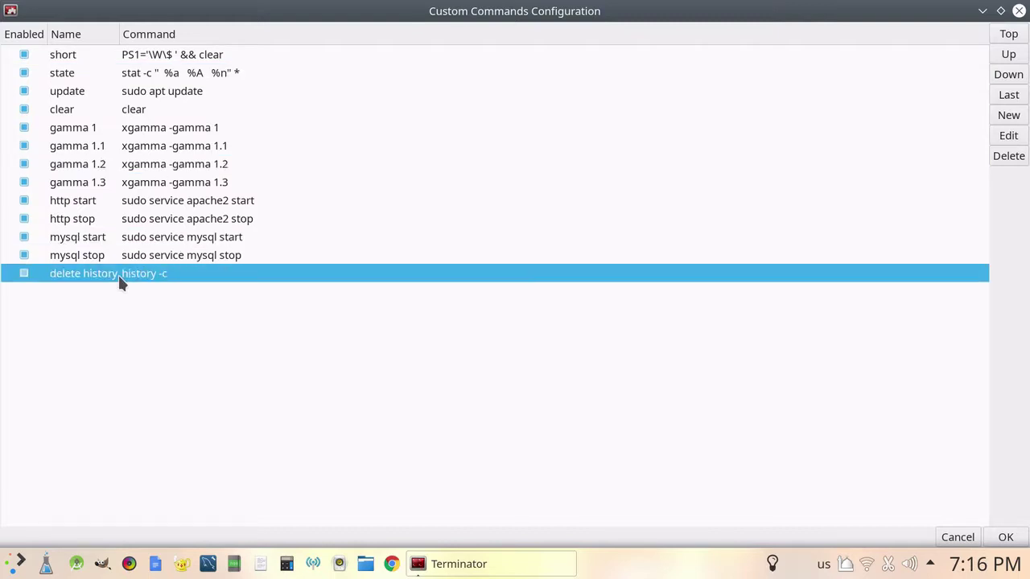
{"action": "left_click", "coordinate": [161, 135]}
{"action": "left_click", "coordinate": [191, 80]}
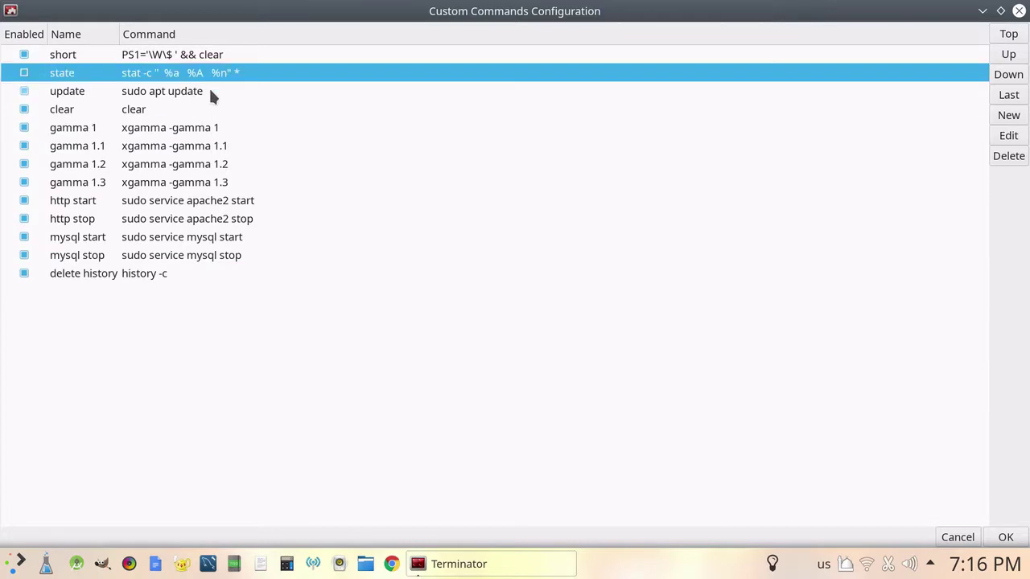
{"action": "left_click", "coordinate": [73, 92]}
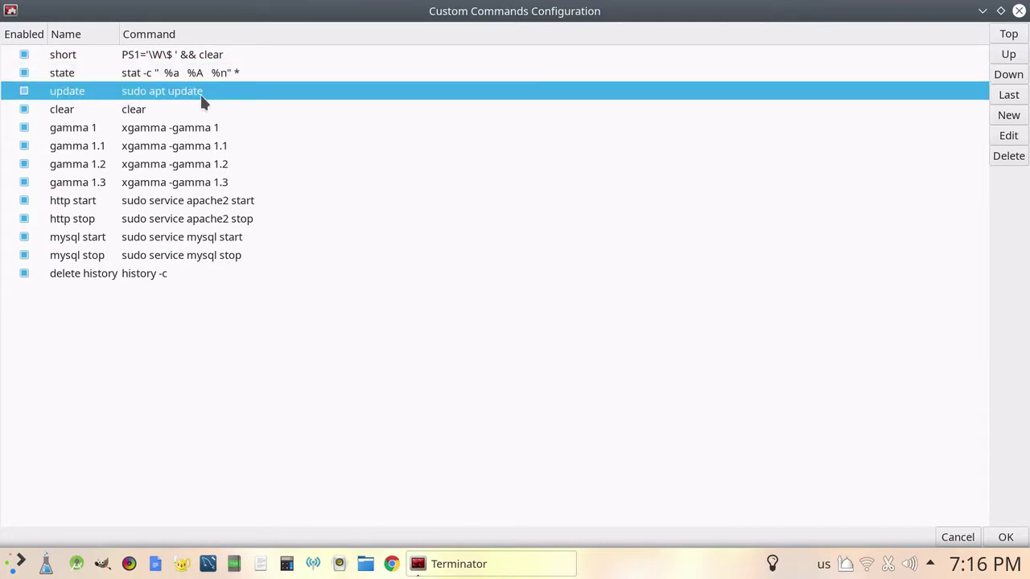
{"action": "left_click", "coordinate": [1020, 12]}
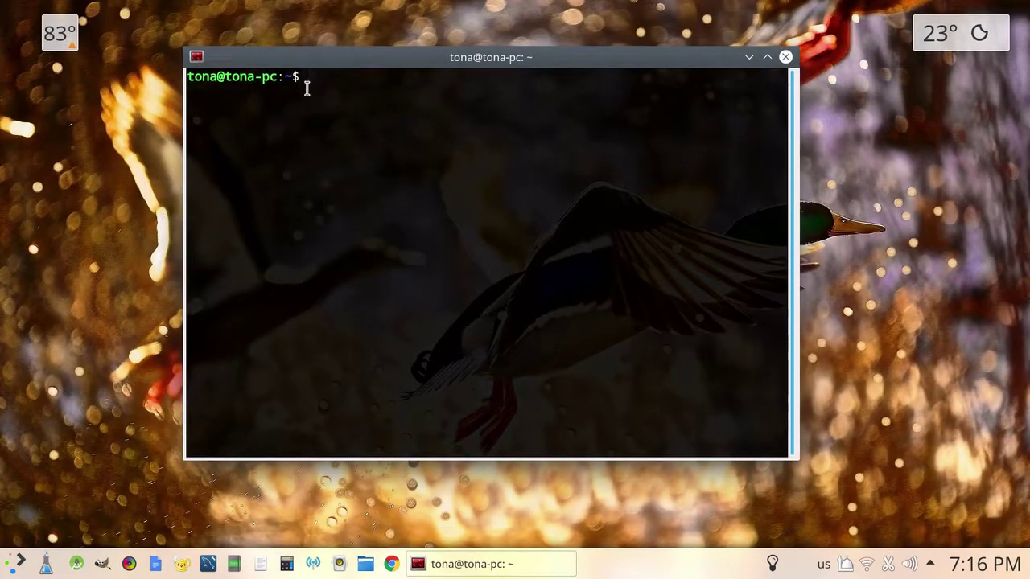
- Run the custom command update (sudo apt update) in the terminal and enter the sudo password
{"action": "right_click", "coordinate": [342, 93]}
{"action": "mouse_move", "coordinate": [425, 362]}
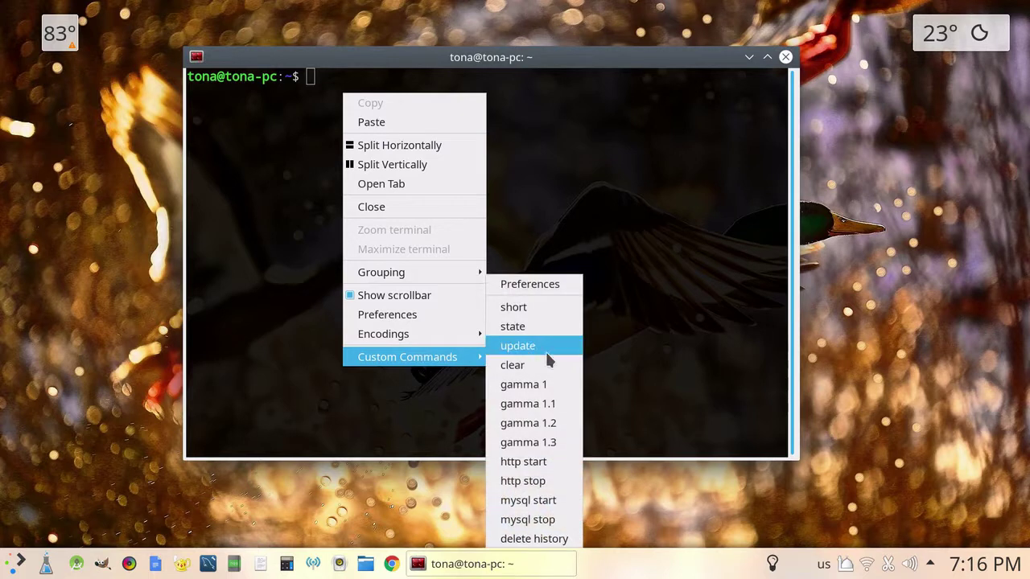
{"action": "left_click", "coordinate": [519, 346]}
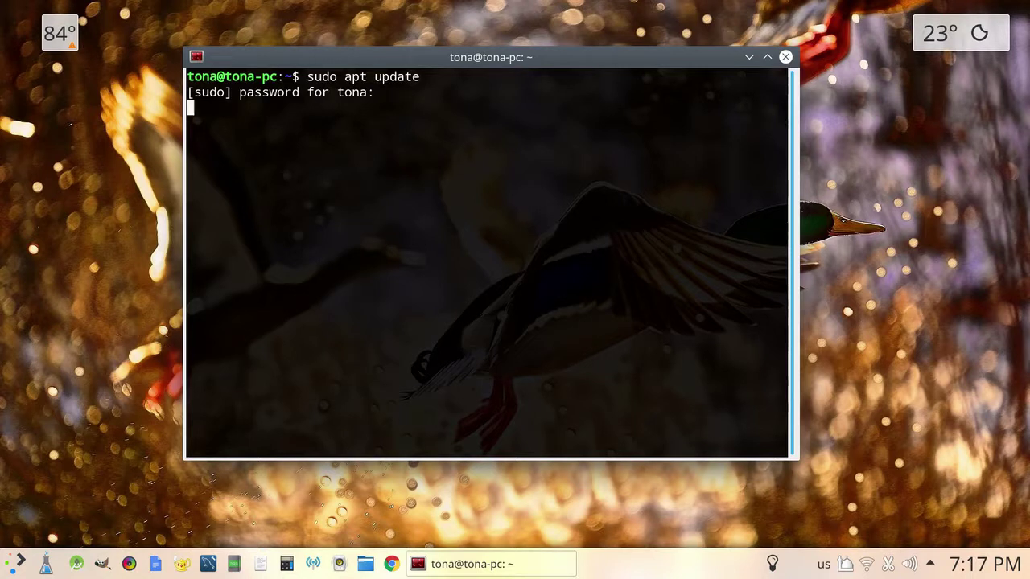
{"action": "key", "text": "Return"}
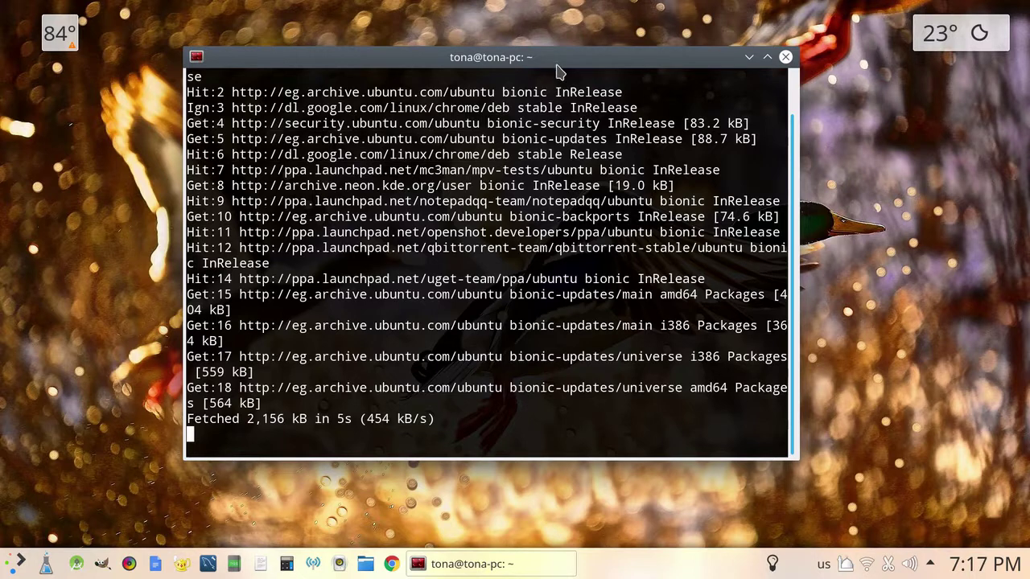
- Move the terminal window to the upper edge of the desktop, run the custom command clear, and close it
{"action": "left_click_drag", "start_coordinate": [574, 59], "coordinate": [606, 12]}
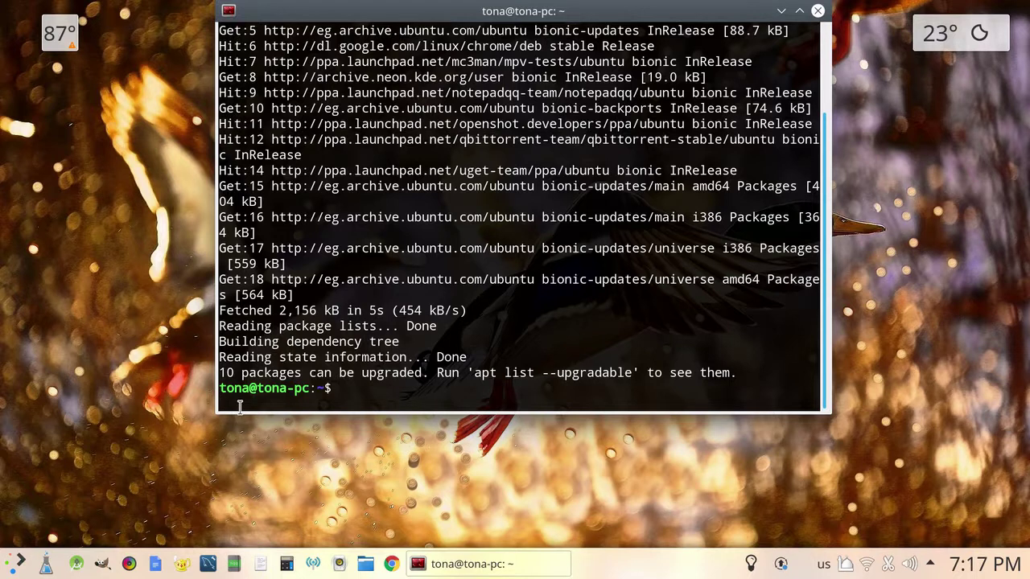
{"action": "right_click", "coordinate": [347, 390]}
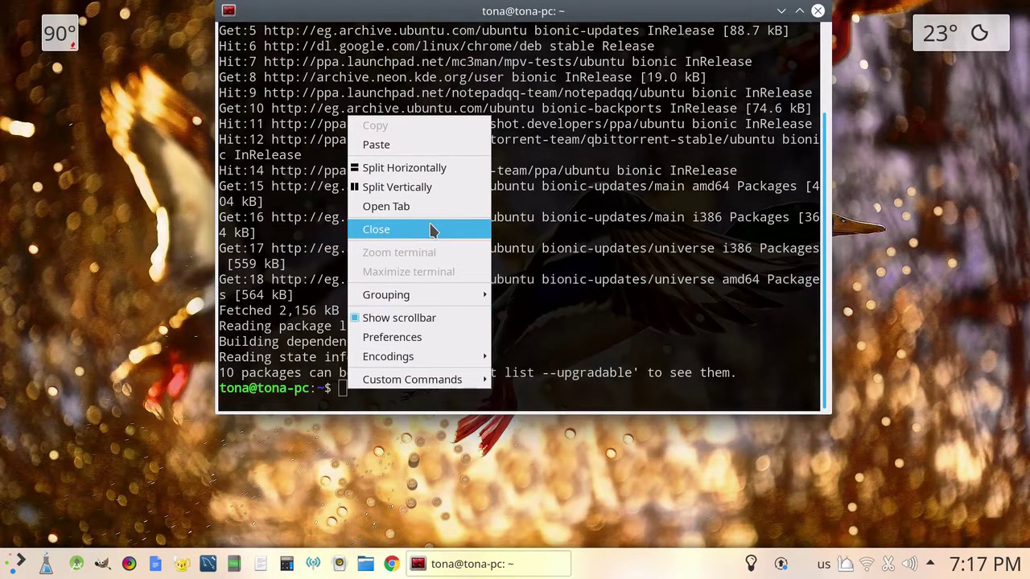
{"action": "mouse_move", "coordinate": [437, 380]}
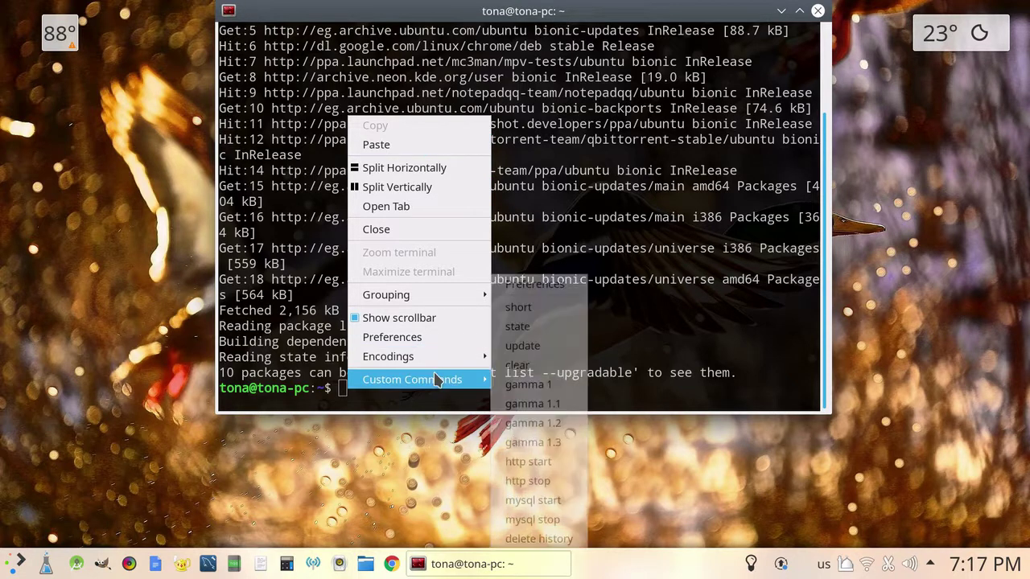
{"action": "left_click", "coordinate": [518, 366]}
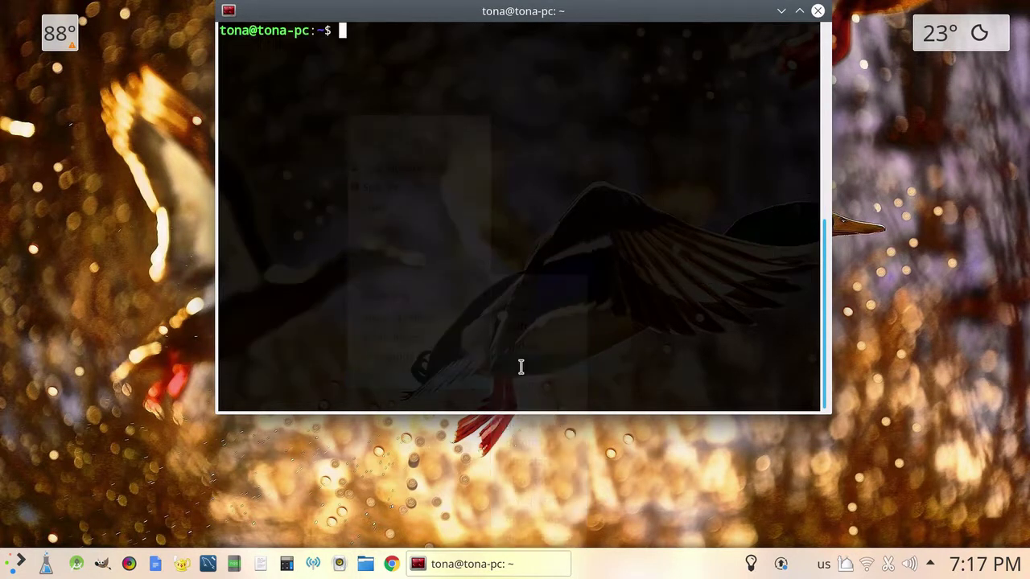
{"action": "left_click", "coordinate": [817, 10]}
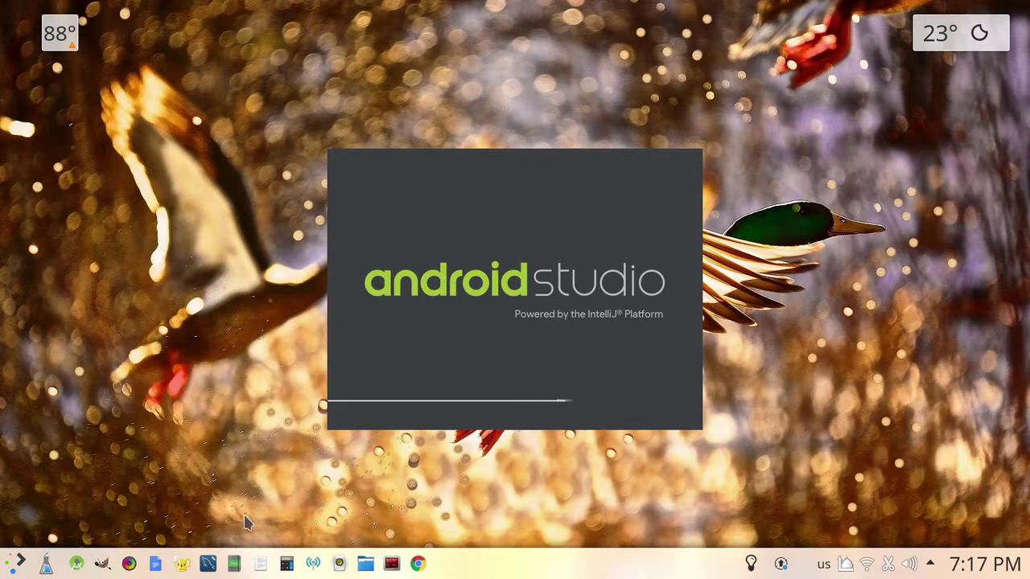
- Switch to Notepadqq and look over its menus, from Settings to View
{"action": "left_click", "coordinate": [313, 564]}
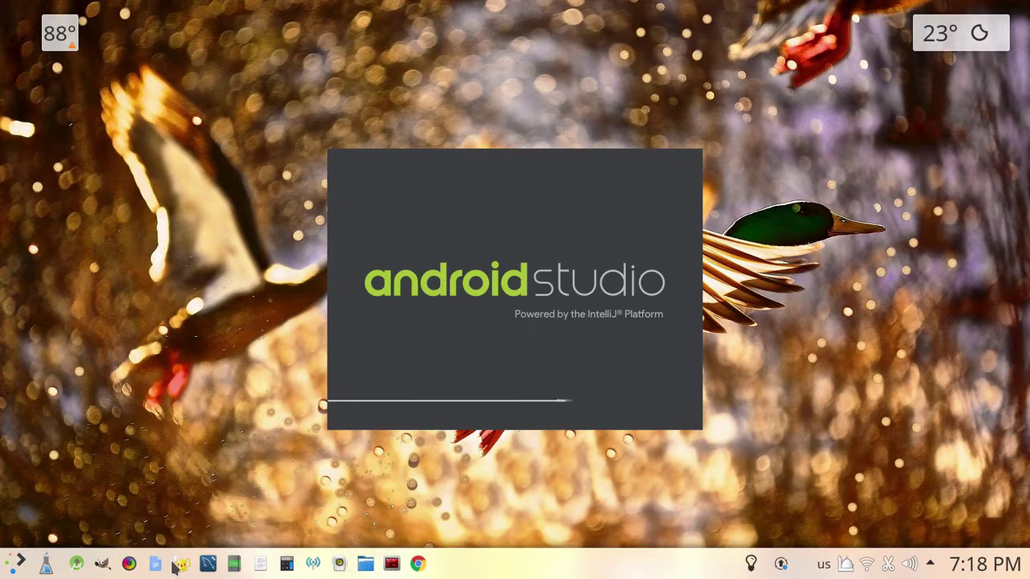
{"action": "left_click", "coordinate": [234, 564]}
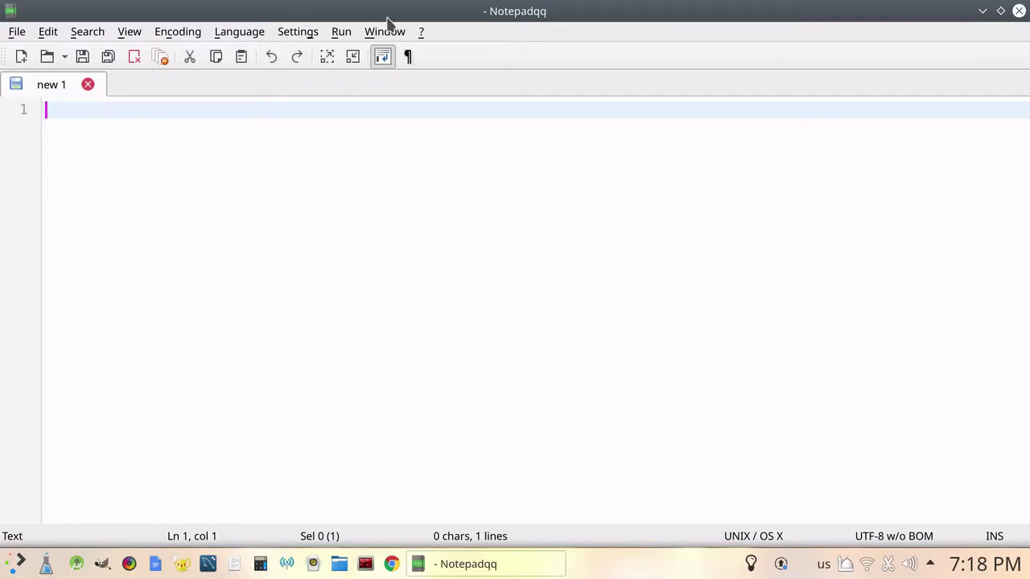
{"action": "left_click", "coordinate": [306, 36]}
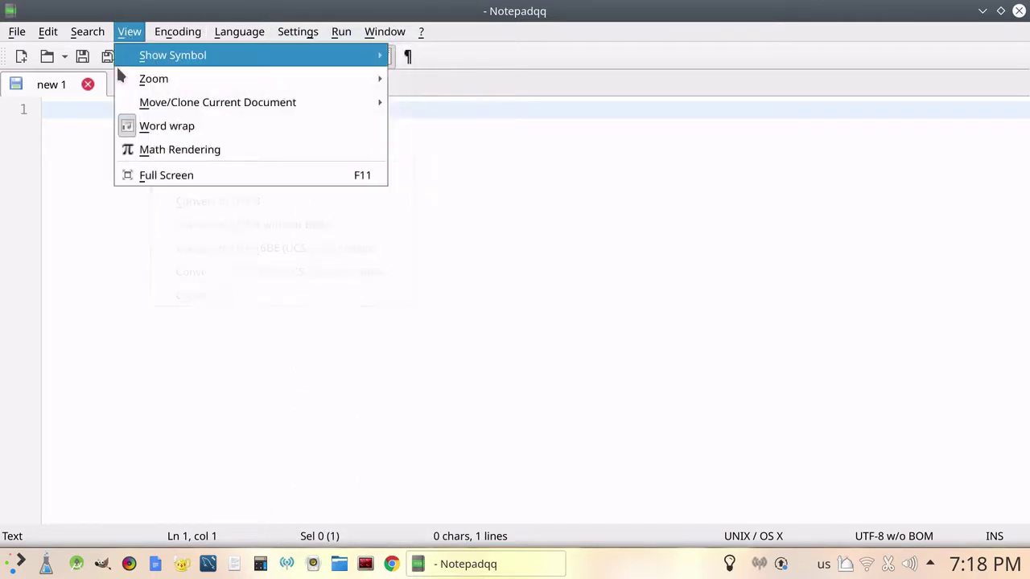
{"action": "left_click", "coordinate": [120, 61]}
- Add a second blank document and enter the text "test auto save" in it
{"action": "double_click", "coordinate": [141, 87]}
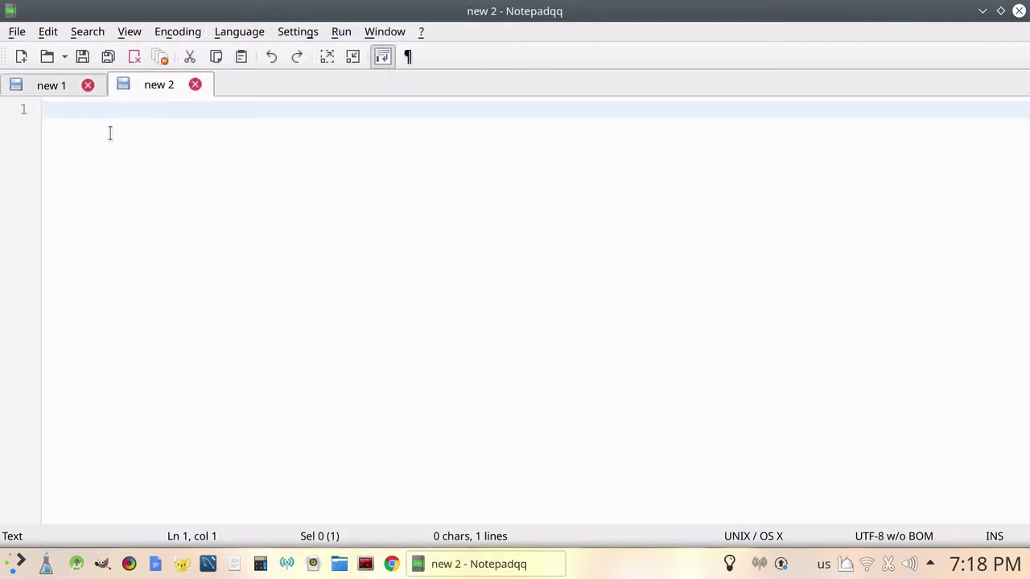
{"action": "type", "text": "test auto sa"}
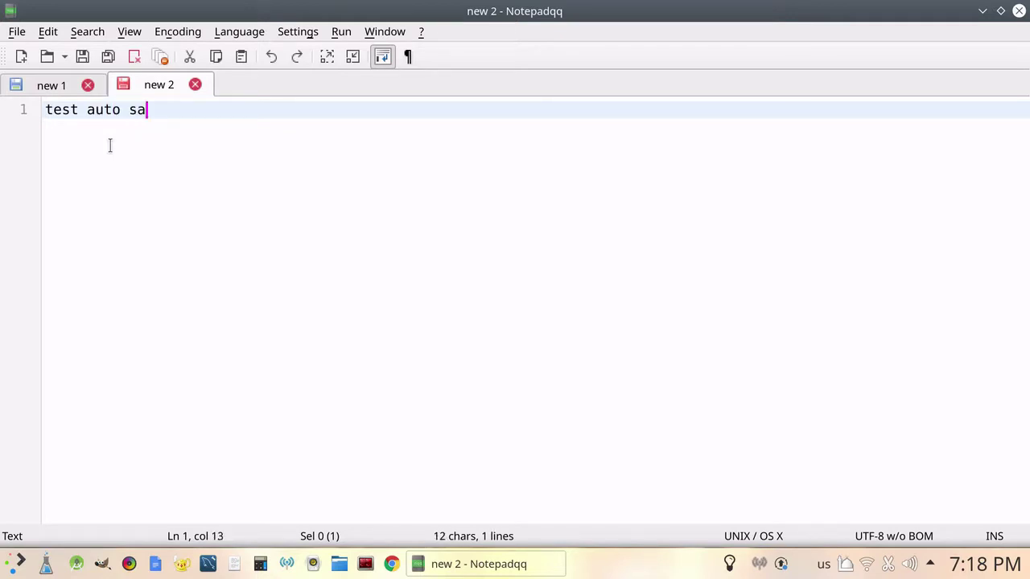
{"action": "type", "text": "ve"}
- Close Notepadqq without saving, reopen it to check the unsaved document, and close it again
{"action": "left_click", "coordinate": [1022, 11]}
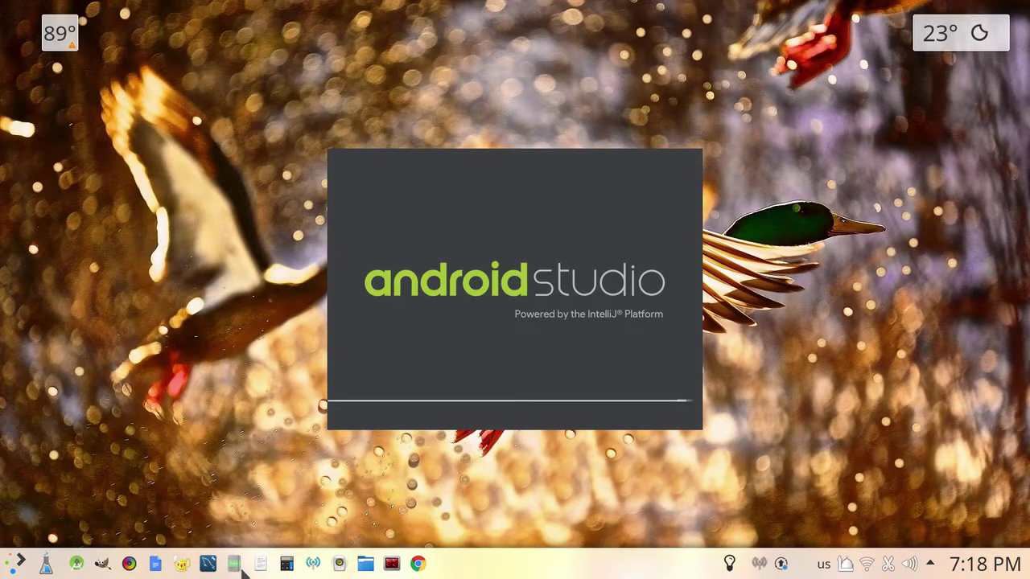
{"action": "left_click", "coordinate": [237, 565]}
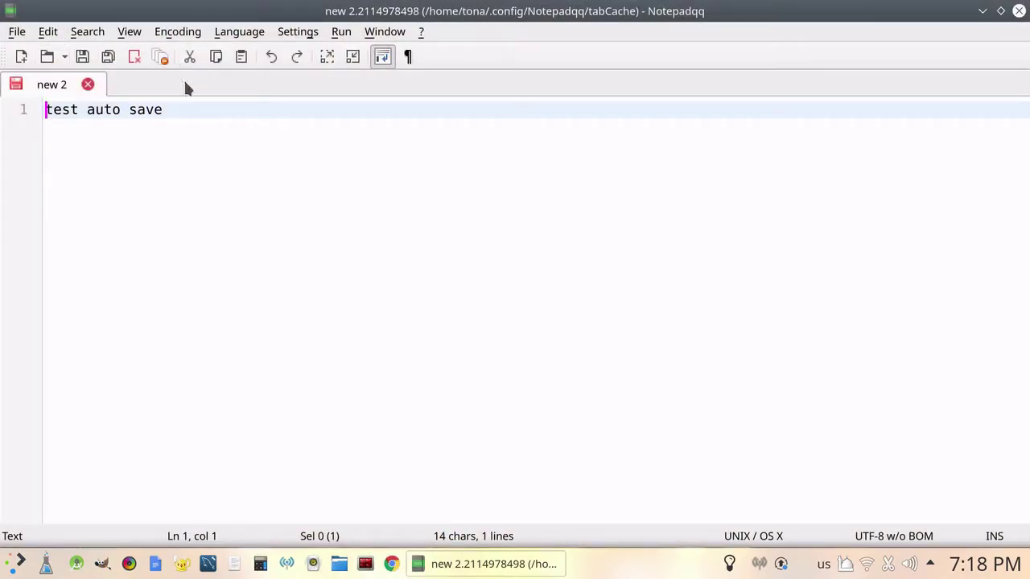
{"action": "left_click", "coordinate": [1022, 11]}
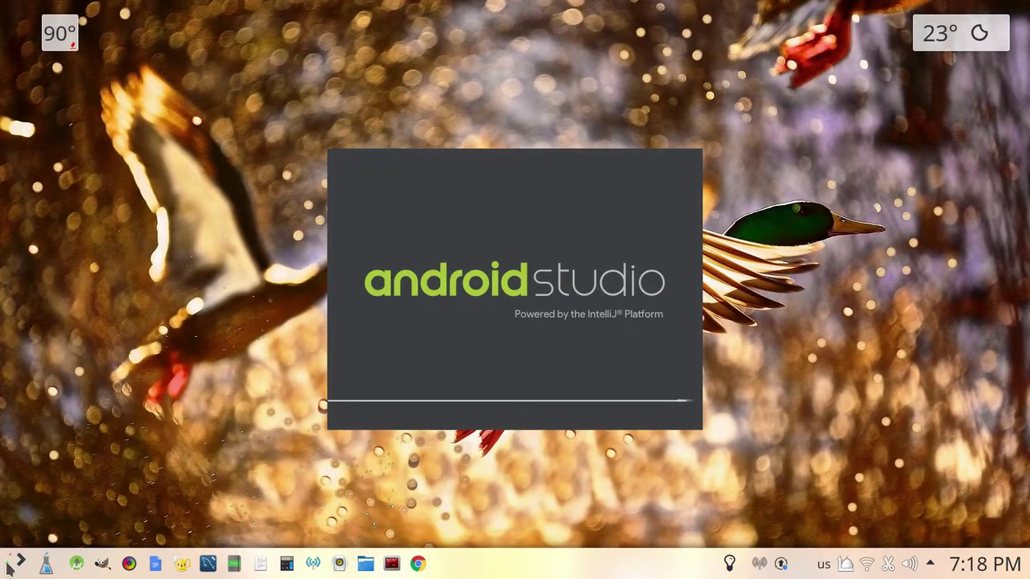
- Switch to the KCalc calculator and move its window away from the desktop's upper corner toward the middle
{"action": "left_click", "coordinate": [286, 564]}
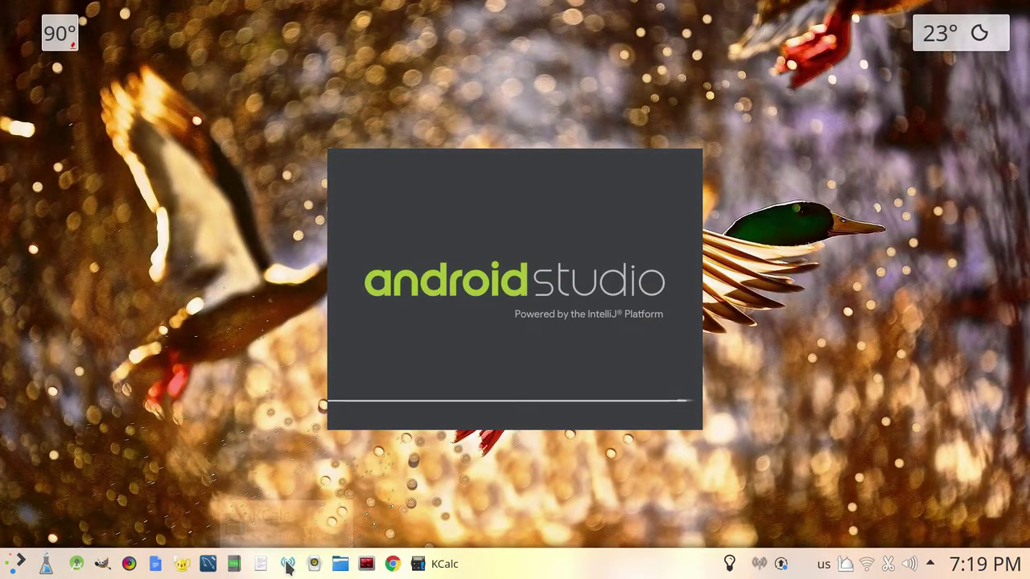
{"action": "mouse_move", "coordinate": [403, 537]}
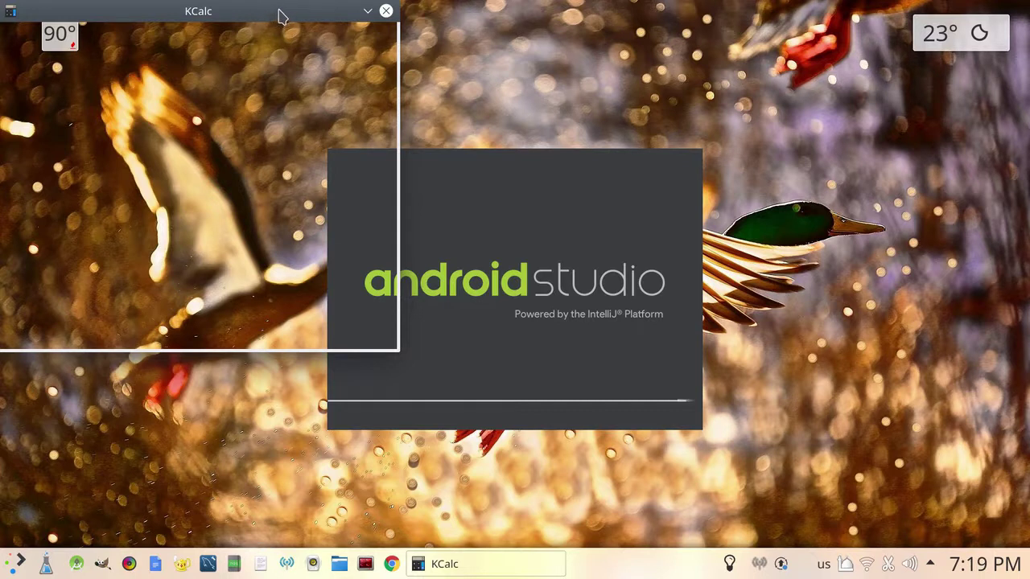
{"action": "left_click_drag", "start_coordinate": [280, 16], "coordinate": [698, 102]}
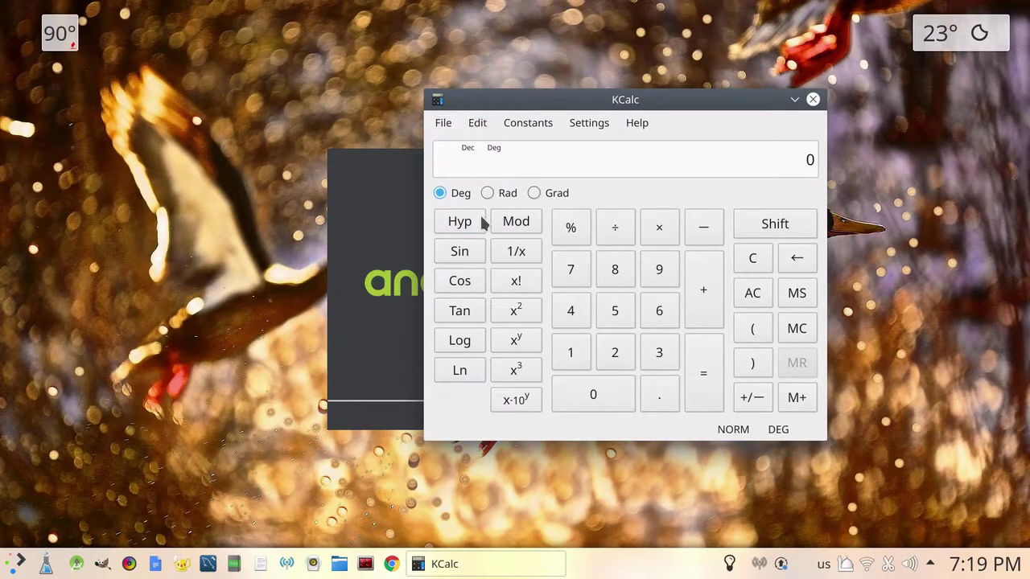
- Look over the calculator's Edit and Constants menus and switch it to Numeral System Mode
{"action": "left_click", "coordinate": [479, 127]}
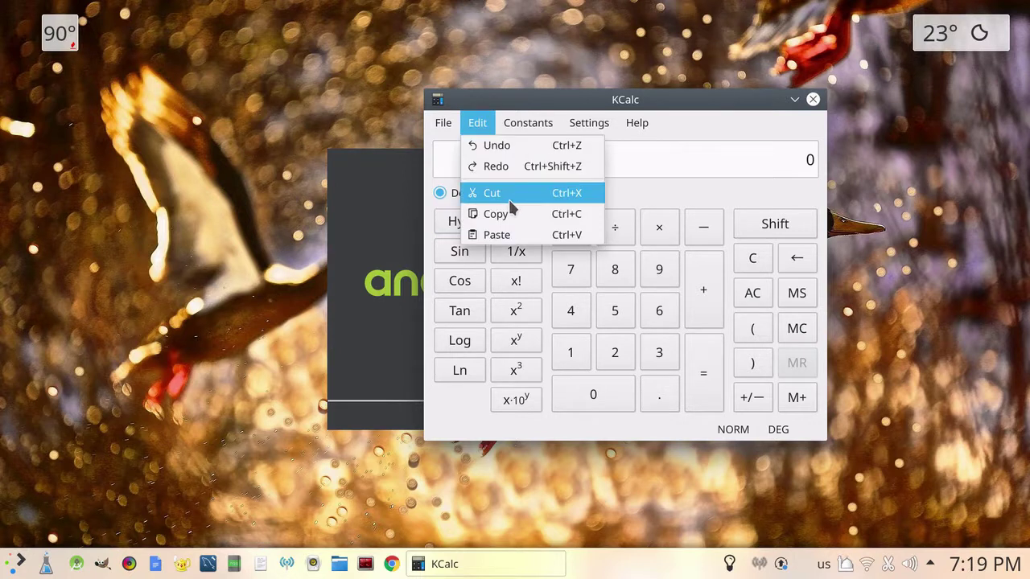
{"action": "mouse_move", "coordinate": [528, 129]}
{"action": "mouse_move", "coordinate": [541, 149]}
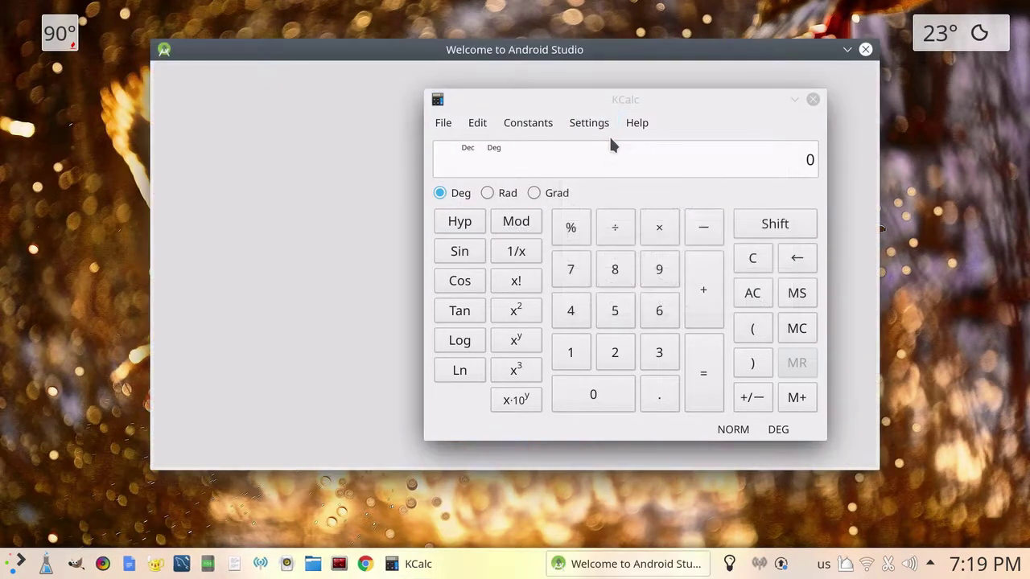
{"action": "left_click", "coordinate": [598, 129]}
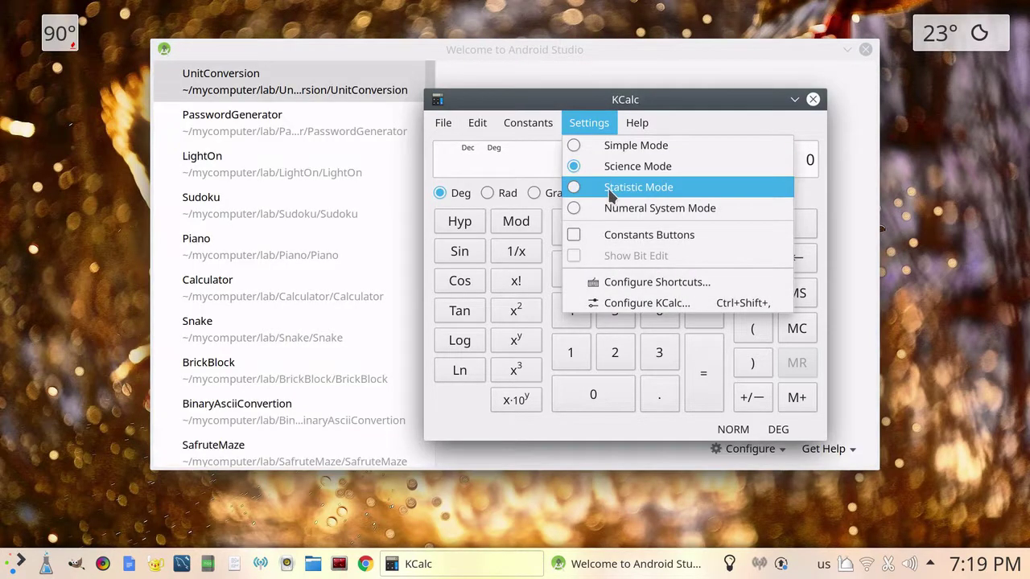
{"action": "left_click", "coordinate": [616, 209]}
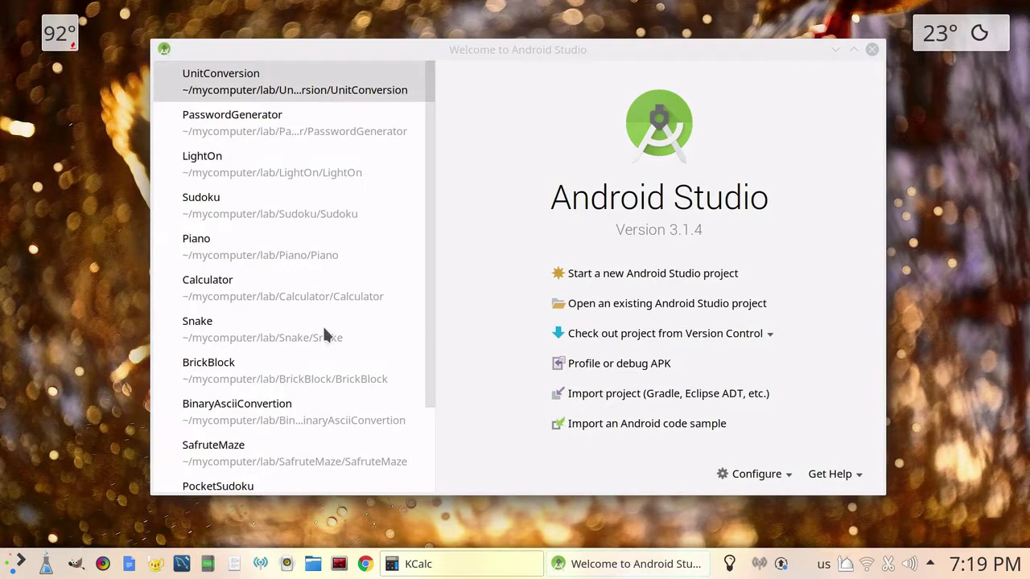
- Move the Welcome to Android Studio window toward the upper left corner of the desktop
{"action": "left_click_drag", "start_coordinate": [636, 58], "coordinate": [573, 31]}
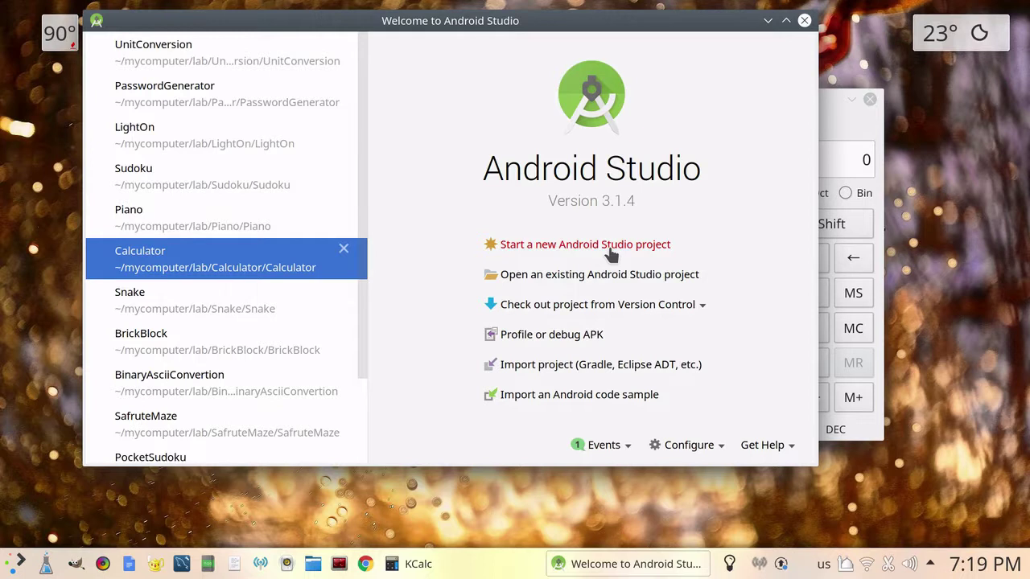
- View the Create Android Project form for a new project, cancel it, and close the Android Studio welcome window
{"action": "left_click", "coordinate": [544, 249]}
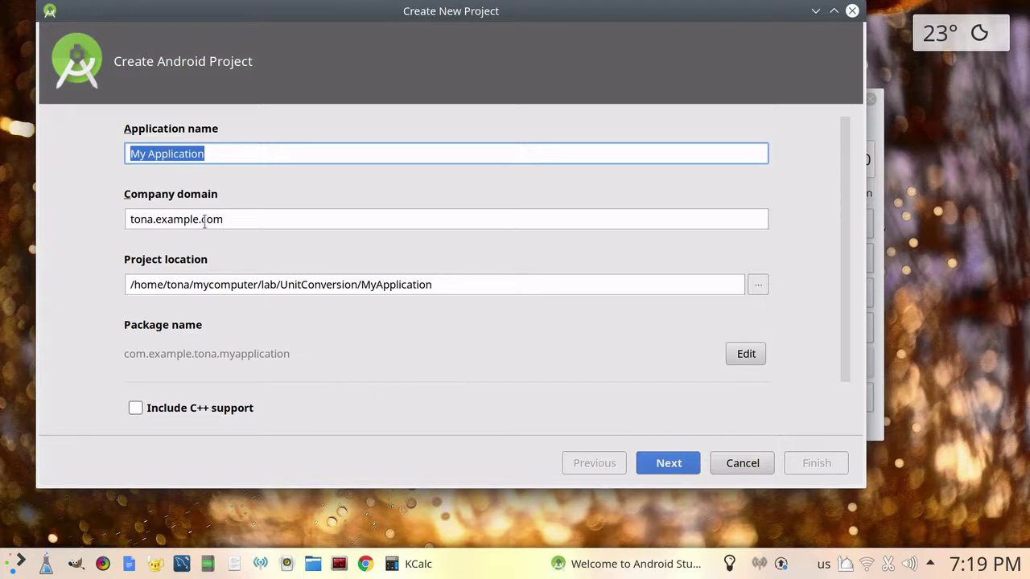
{"action": "left_click", "coordinate": [235, 146]}
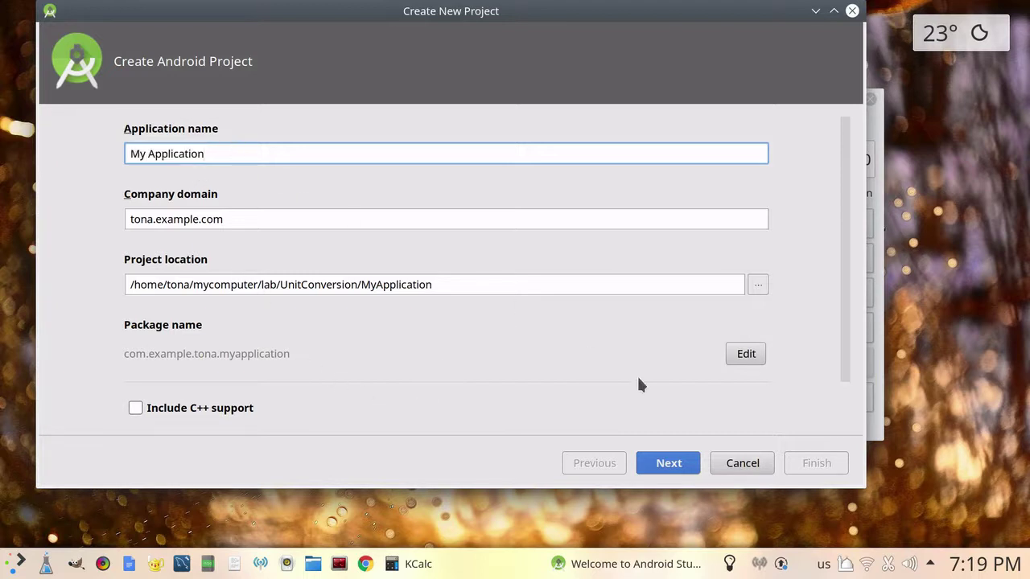
{"action": "left_click", "coordinate": [741, 463]}
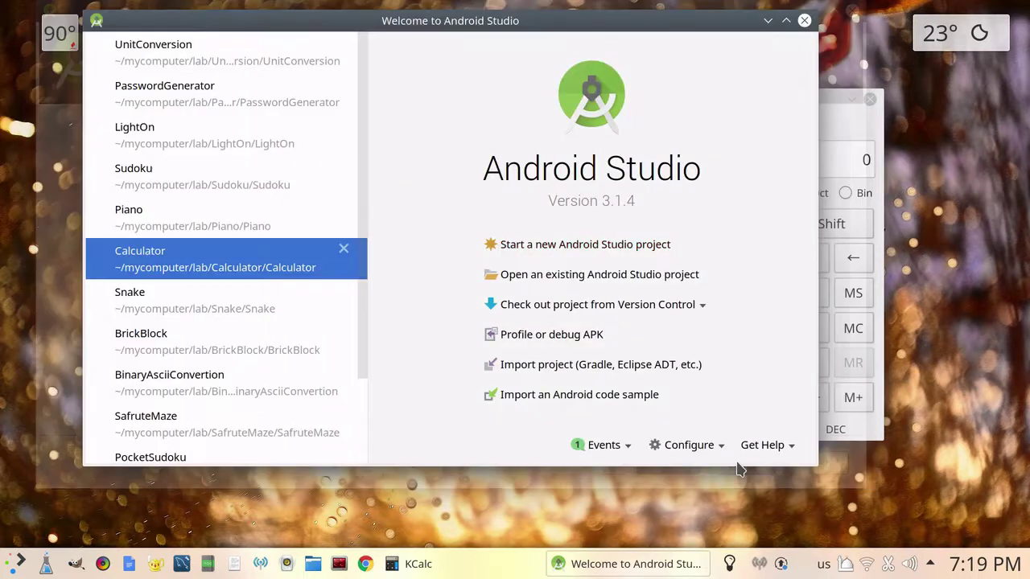
{"action": "left_click", "coordinate": [802, 26]}
- Try the Hex, Oct and Bin number bases in KCalc and close the calculator
{"action": "left_click_drag", "start_coordinate": [668, 103], "coordinate": [597, 85]}
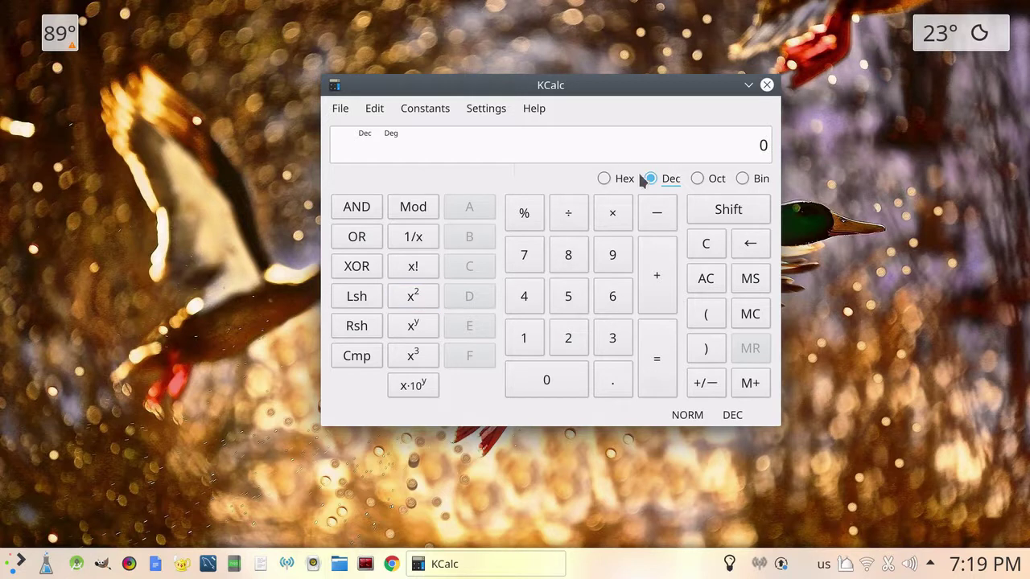
{"action": "left_click", "coordinate": [610, 178]}
{"action": "left_click", "coordinate": [697, 179]}
{"action": "left_click", "coordinate": [755, 179]}
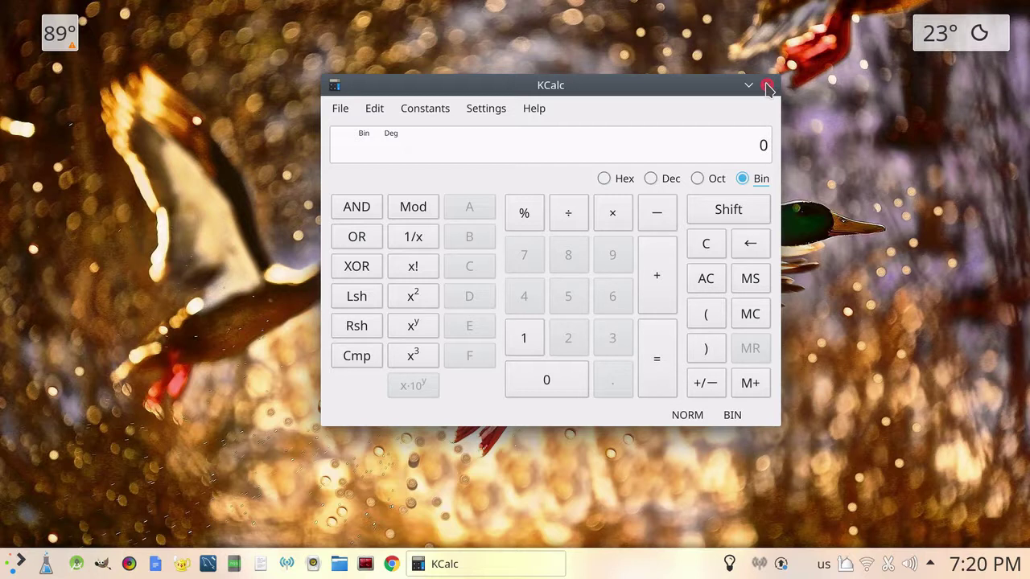
{"action": "left_click", "coordinate": [767, 86]}
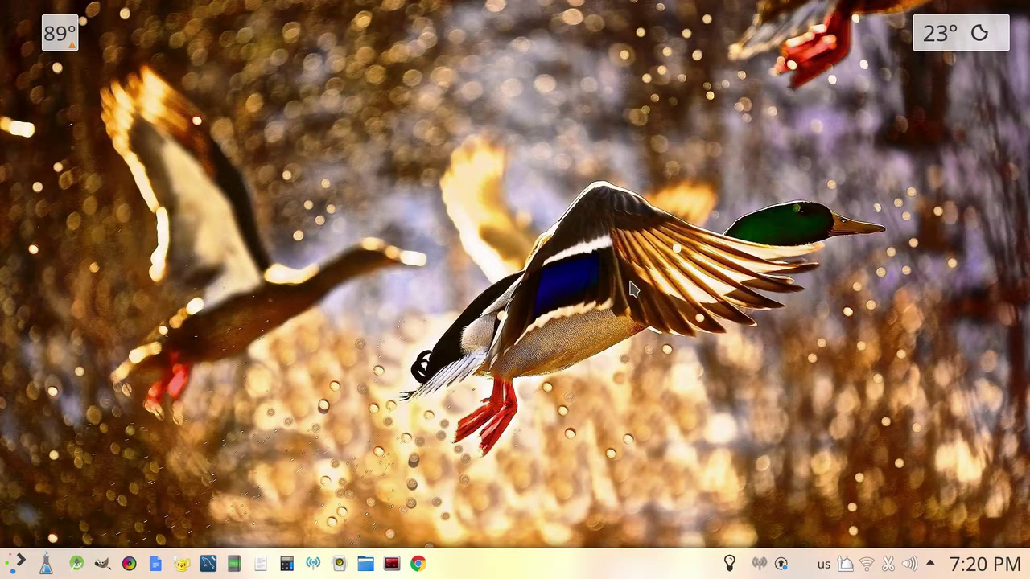
- View the available system updates in Discover and minimize its window while it checks
{"action": "left_click", "coordinate": [782, 565]}
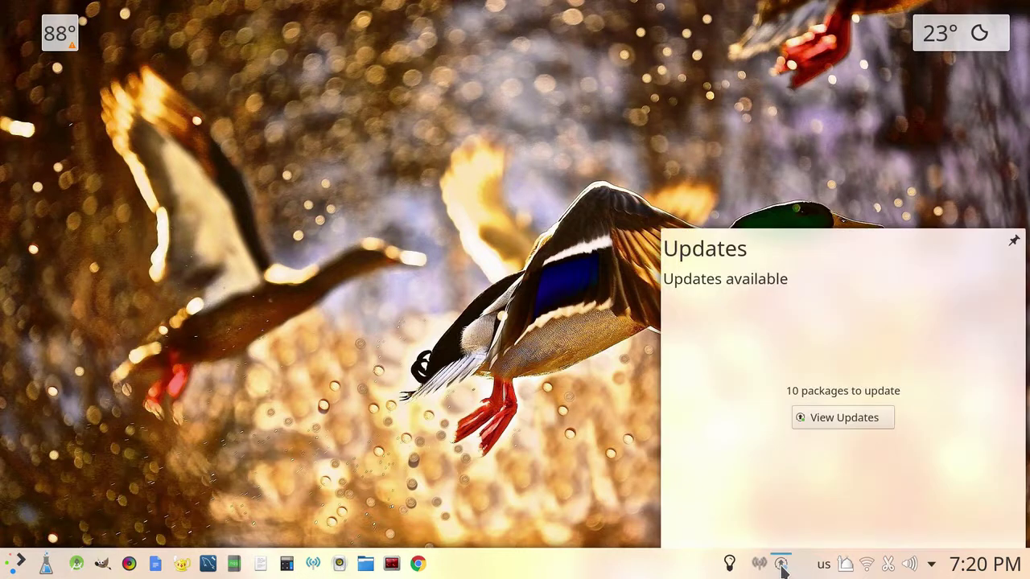
{"action": "left_click", "coordinate": [855, 427]}
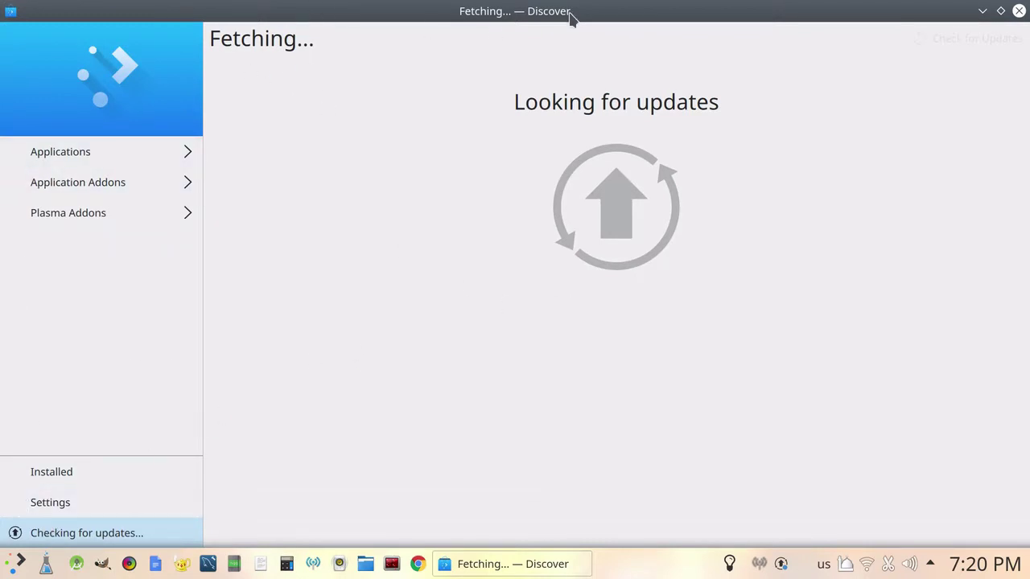
{"action": "left_click", "coordinate": [980, 15]}
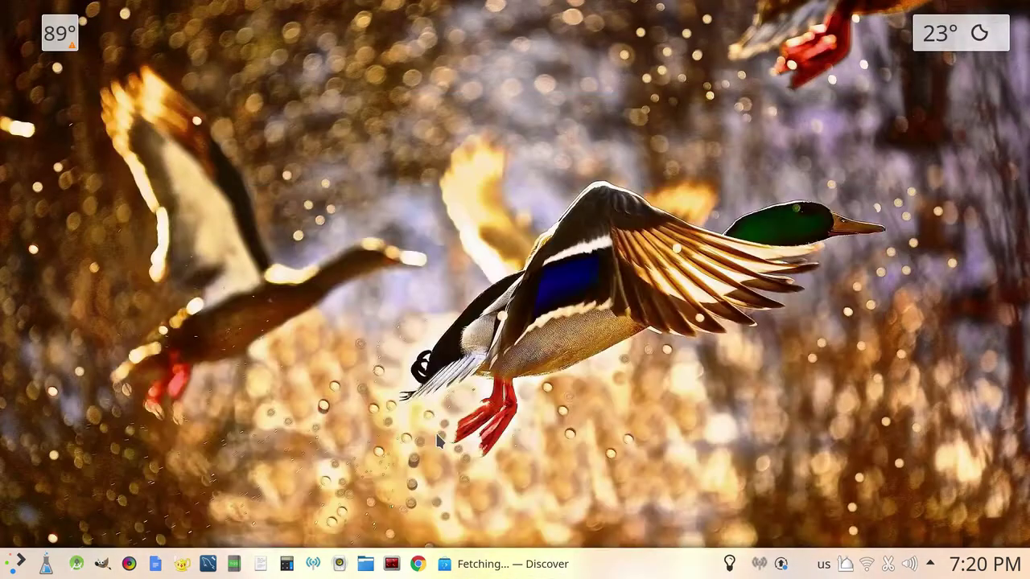
- Switch to the Dolphin file manager, show the hidden files in the Home folder, and hide them again
{"action": "left_click", "coordinate": [366, 565]}
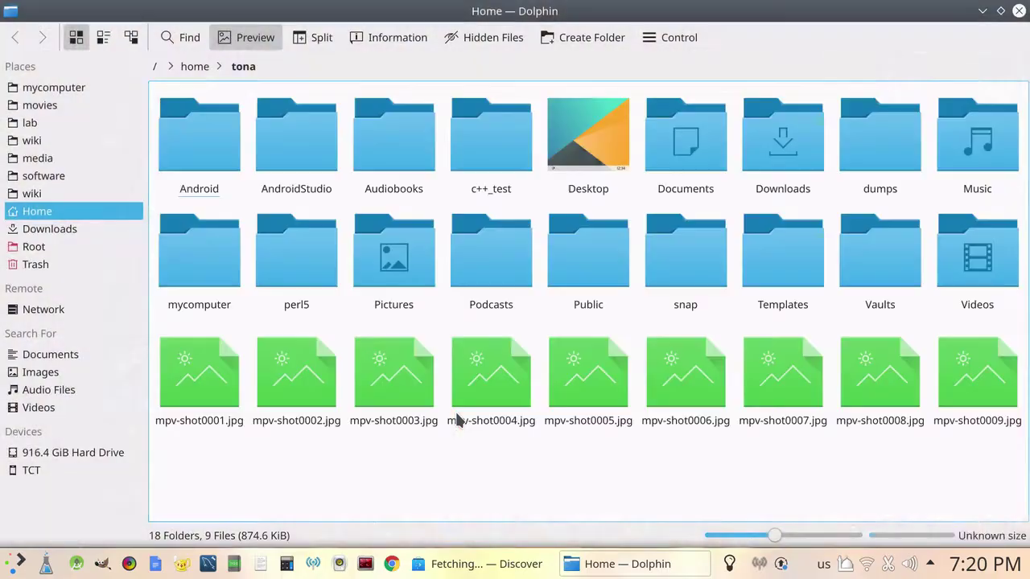
{"action": "left_click", "coordinate": [485, 38]}
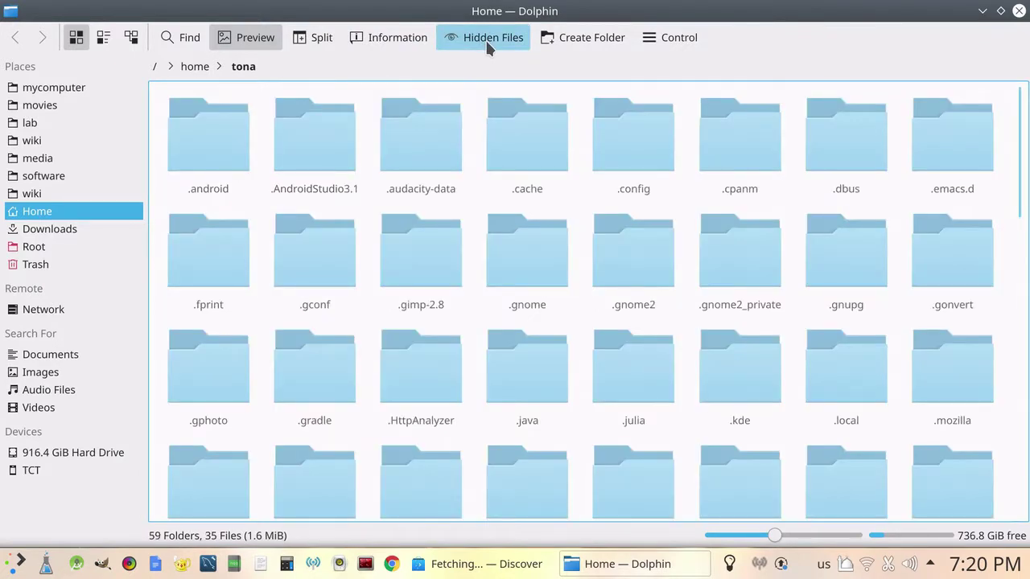
{"action": "left_click", "coordinate": [488, 47]}
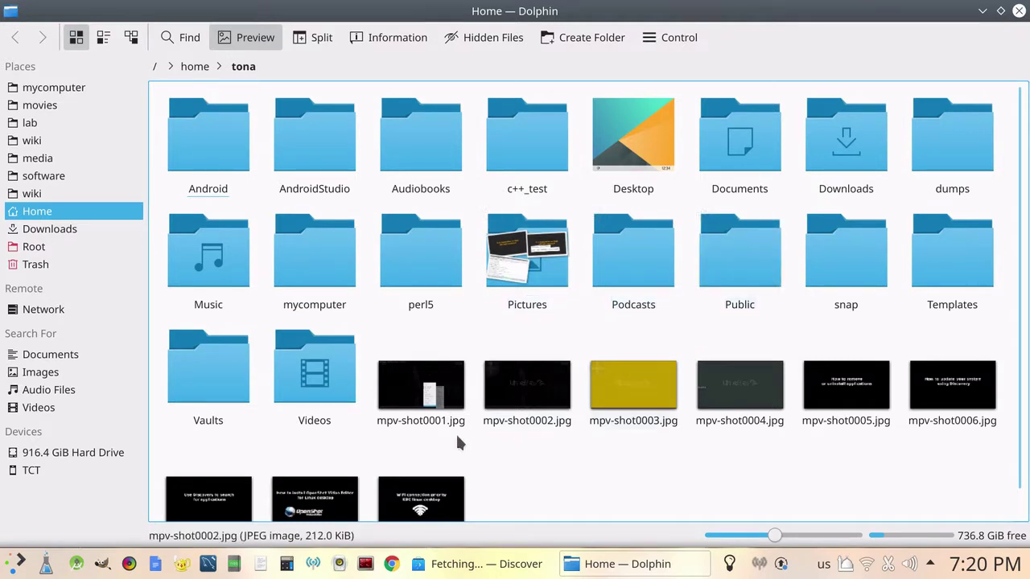
- Inspect the details of the mpv-shot images in Dolphin's information view, and turn that view off again
{"action": "left_click", "coordinate": [426, 375]}
{"action": "left_click", "coordinate": [639, 399]}
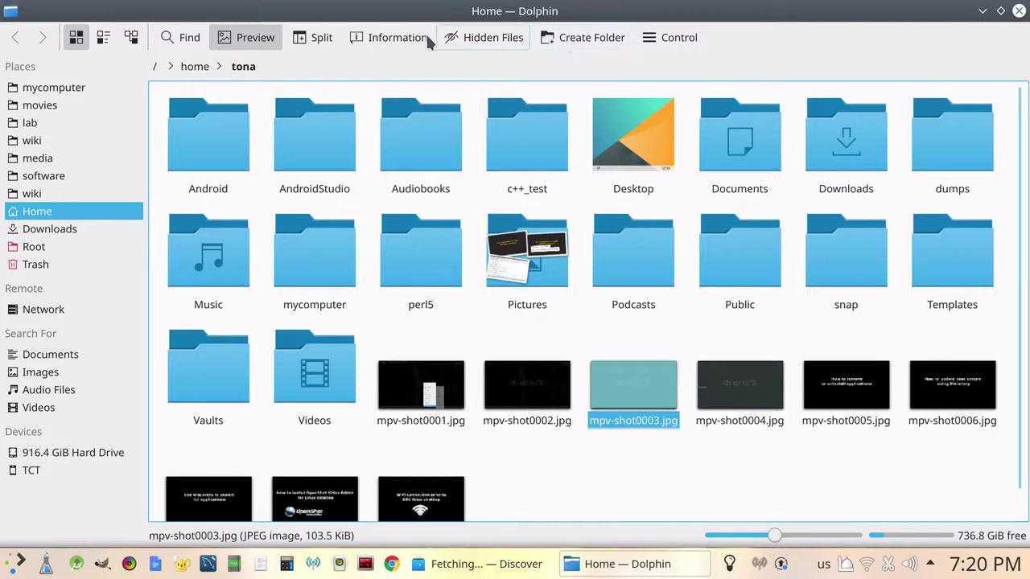
{"action": "left_click", "coordinate": [394, 37]}
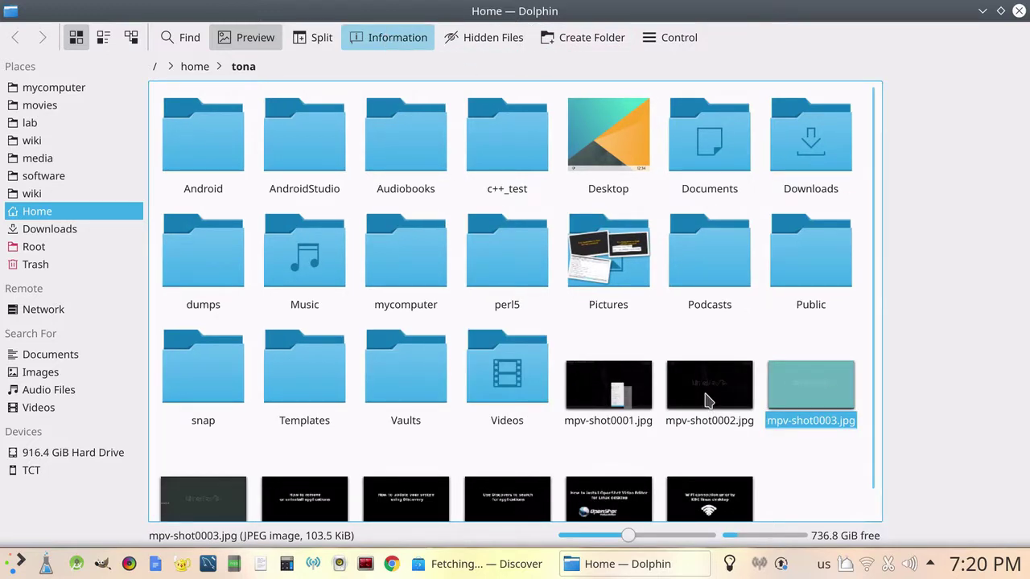
{"action": "left_click", "coordinate": [709, 400]}
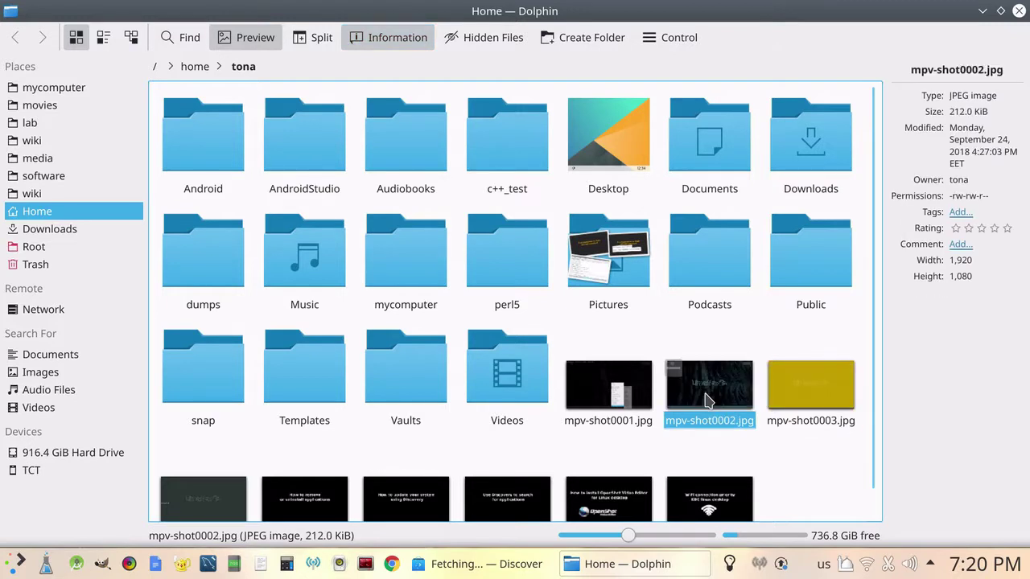
{"action": "left_click", "coordinate": [810, 399]}
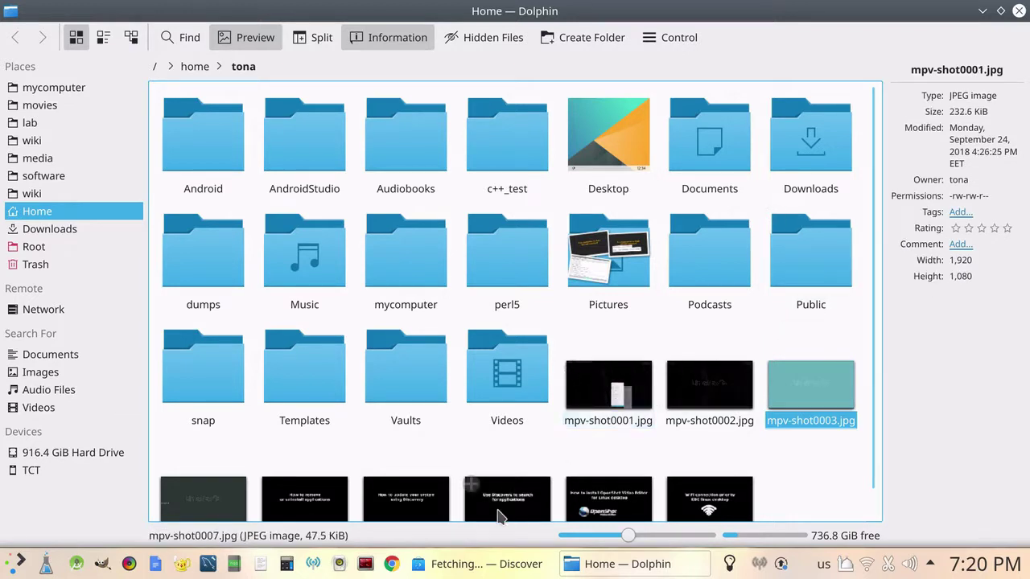
{"action": "left_click", "coordinate": [385, 38]}
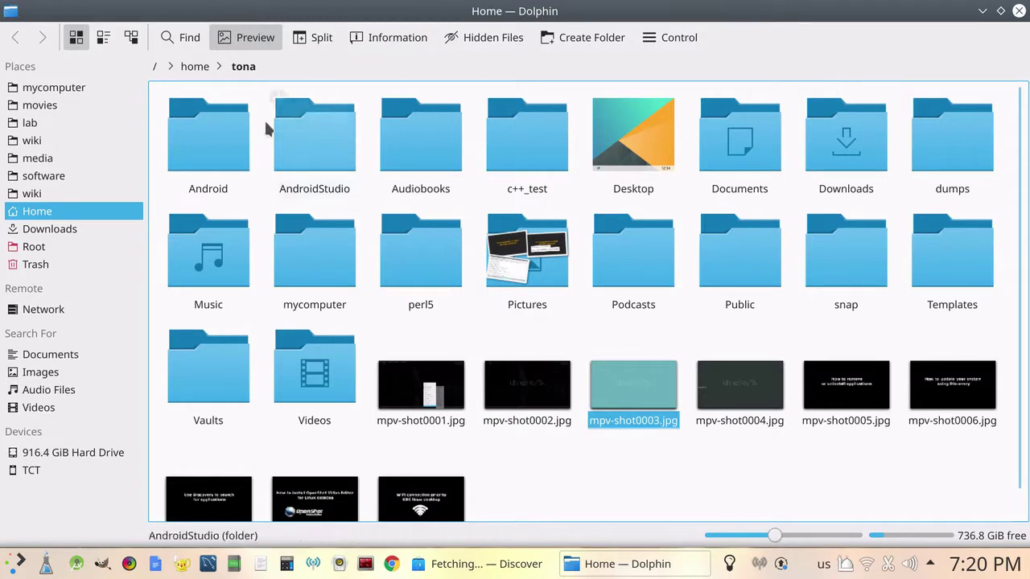
- Select the mycomputer folder in Home and shrink and move the Dolphin window to uncover part of the desktop
{"action": "left_click", "coordinate": [328, 266]}
{"action": "left_click", "coordinate": [1017, 12]}
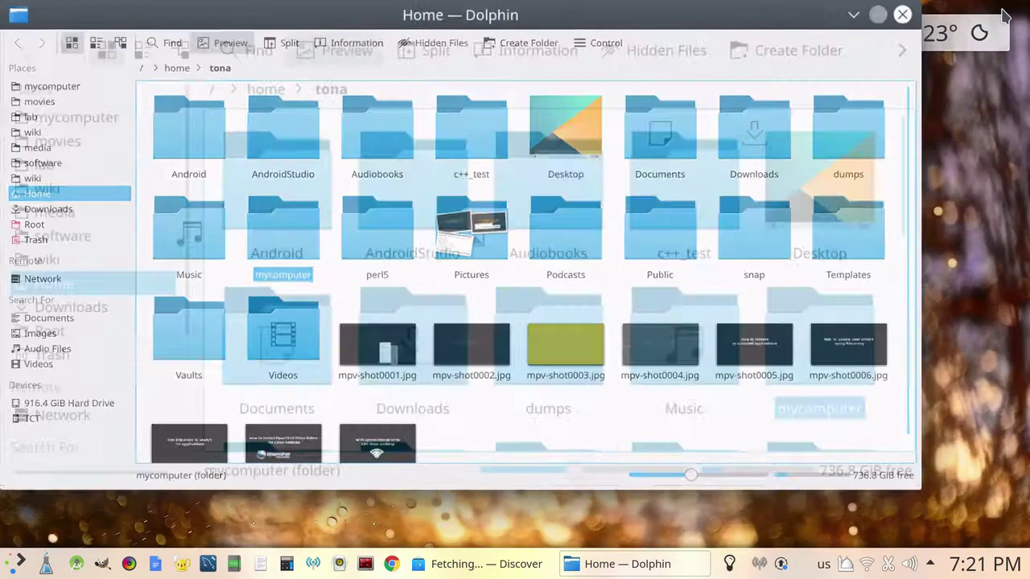
{"action": "left_click_drag", "start_coordinate": [451, 14], "coordinate": [782, 26]}
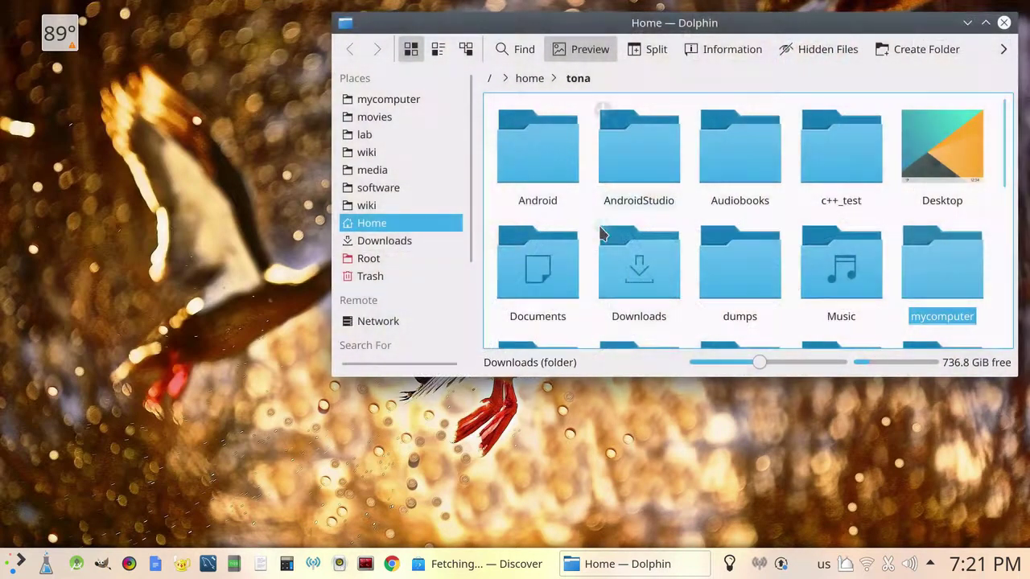
{"action": "scroll", "coordinate": [649, 260], "scroll_direction": "down", "scroll_amount": 5}
{"action": "scroll", "coordinate": [654, 264], "scroll_direction": "up", "scroll_amount": 5}
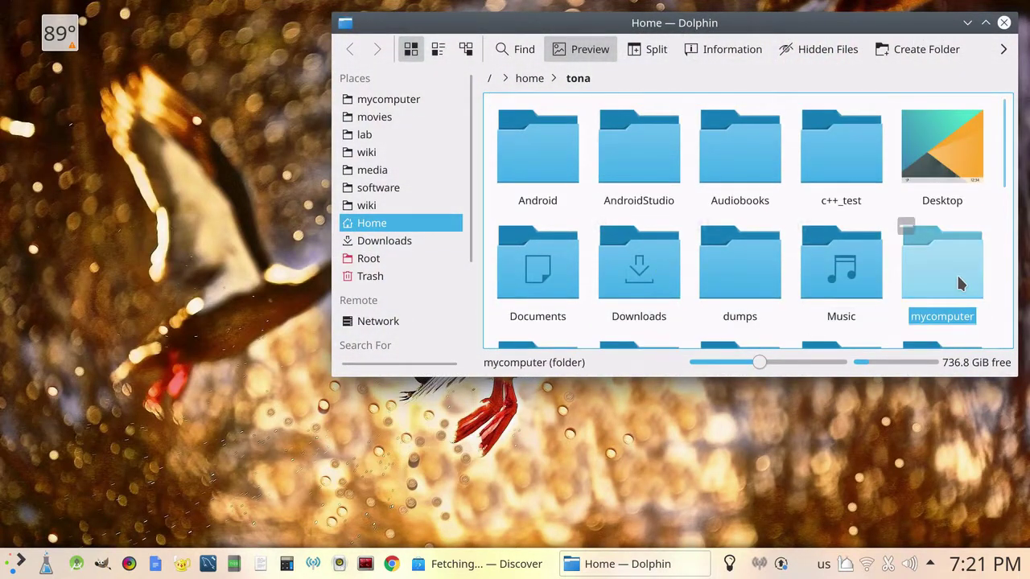
- Try to place the mycomputer folder on the desktop, and unlock the desktop widgets
{"action": "left_click_drag", "start_coordinate": [958, 278], "coordinate": [193, 220]}
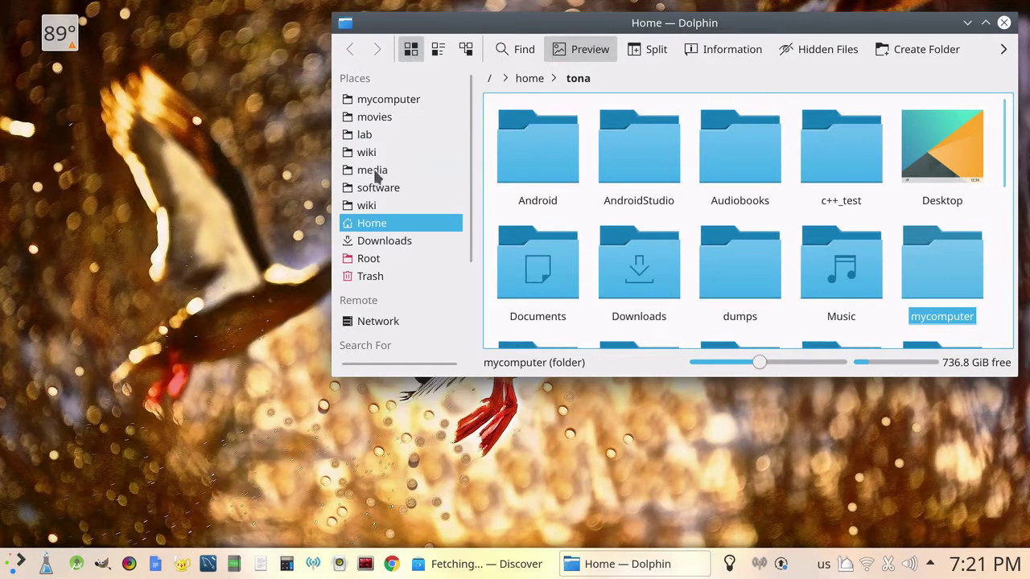
{"action": "right_click", "coordinate": [195, 230]}
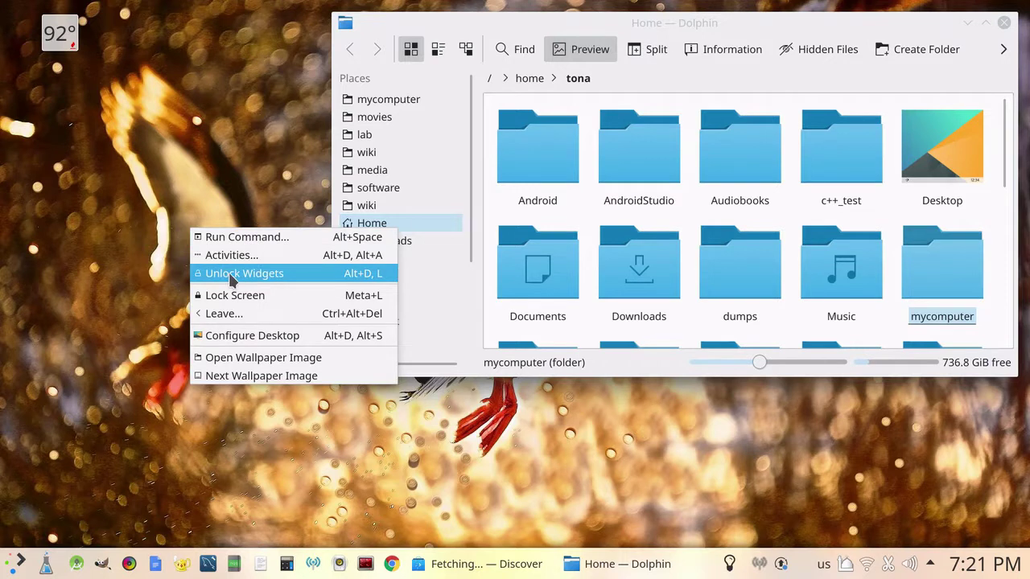
{"action": "left_click", "coordinate": [231, 273]}
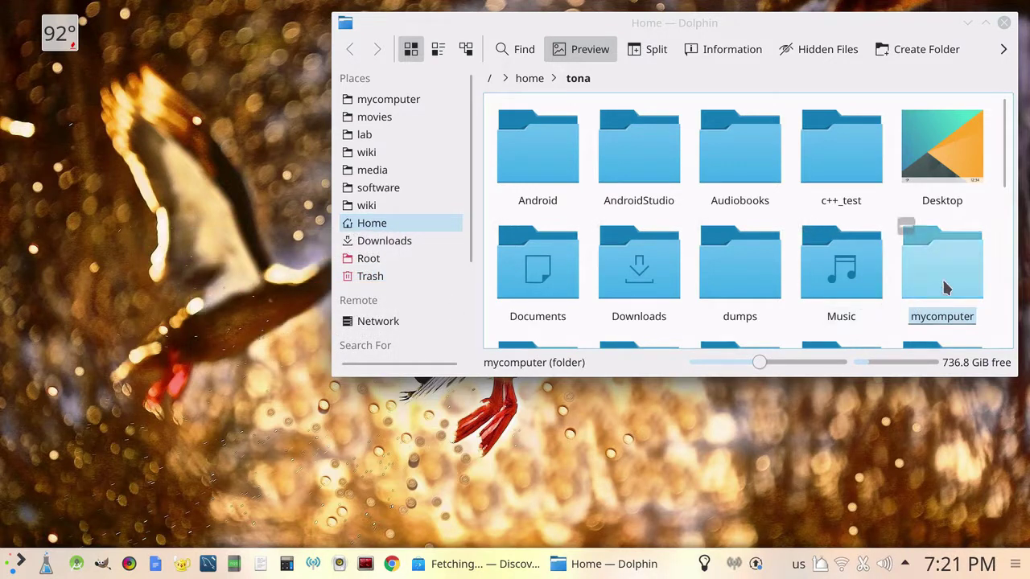
- Add the mycomputer folder to the desktop as an icon and enlarge that icon
{"action": "left_click_drag", "start_coordinate": [950, 286], "coordinate": [183, 246]}
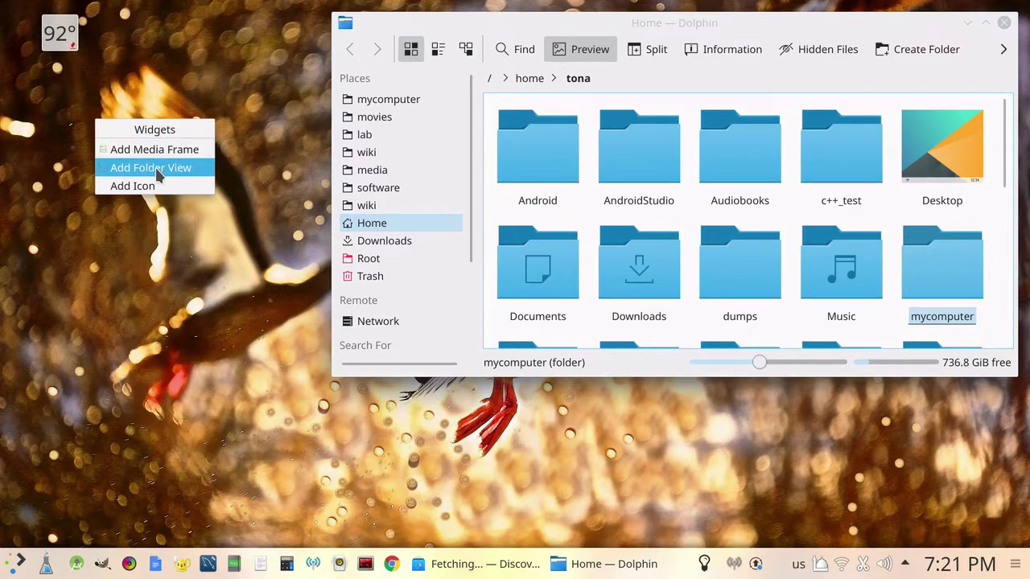
{"action": "left_click", "coordinate": [135, 187]}
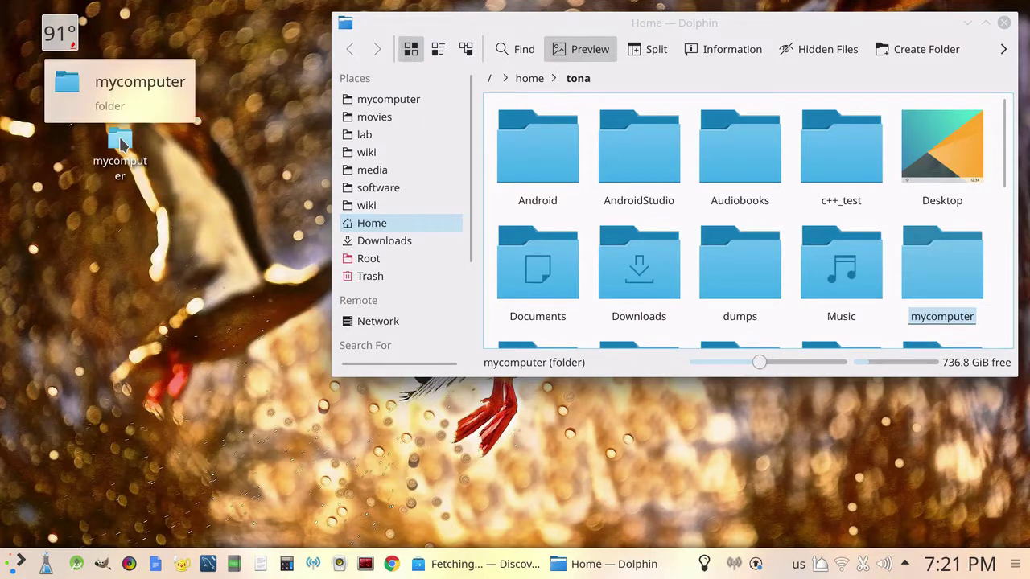
{"action": "mouse_move", "coordinate": [122, 144]}
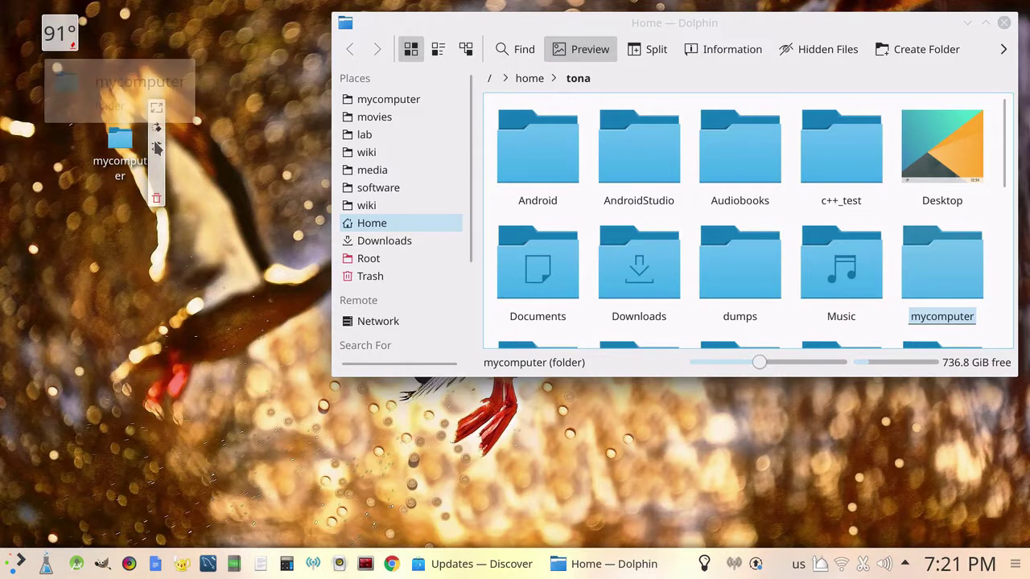
{"action": "left_click_drag", "start_coordinate": [158, 108], "coordinate": [193, 111]}
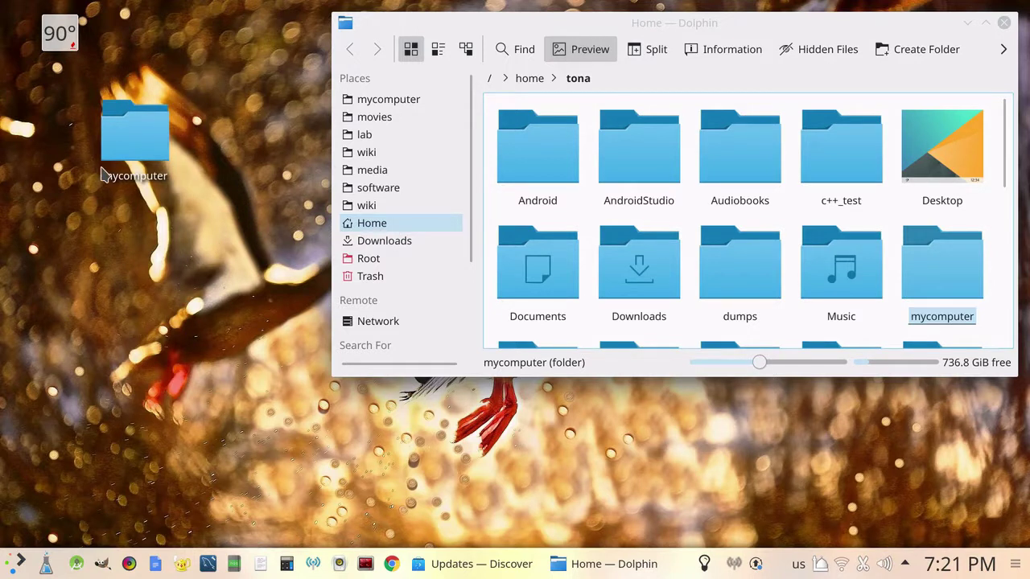
- Open mycomputer from its desktop icon, close the folder window, and minimize the Home window
{"action": "left_click", "coordinate": [147, 153]}
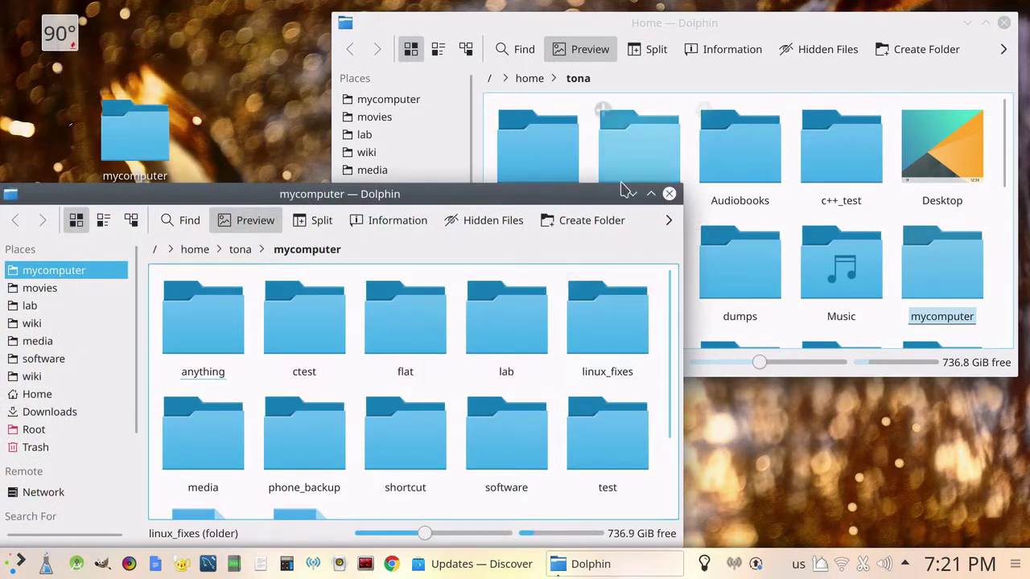
{"action": "left_click", "coordinate": [669, 194]}
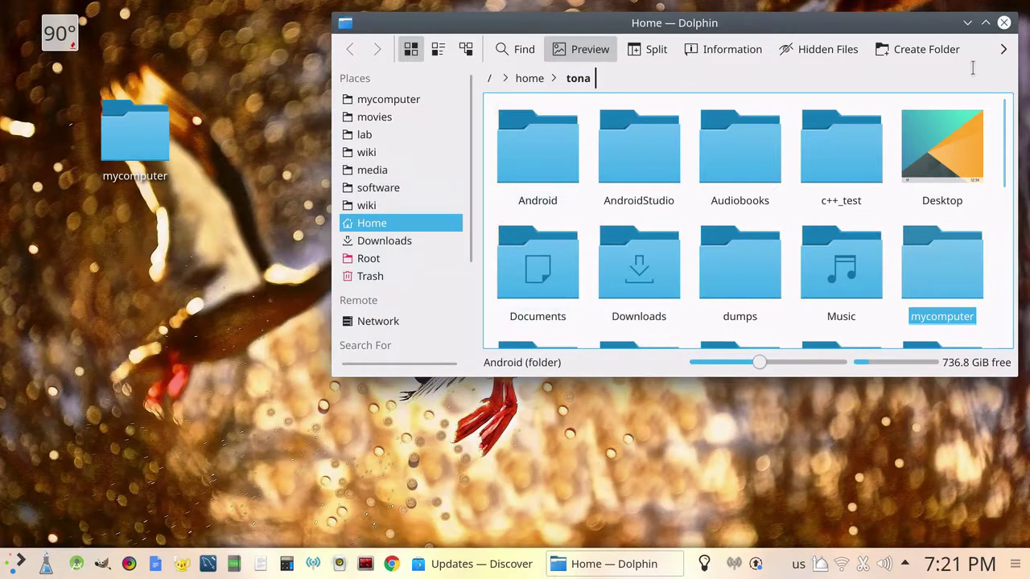
{"action": "left_click", "coordinate": [968, 22]}
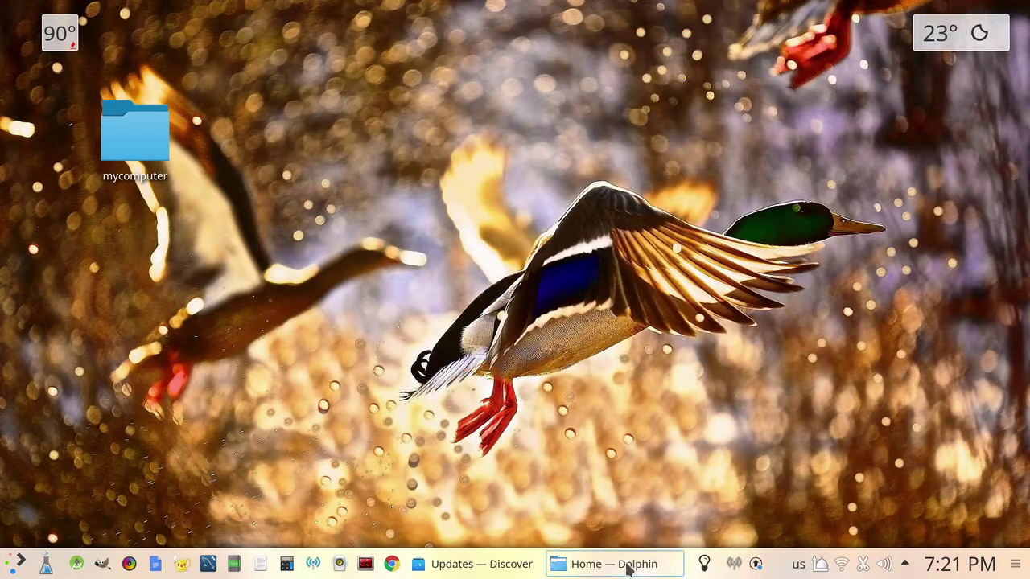
- Restore and maximize the Home window, browse the mycomputer, movies and lab places, and return to Home
{"action": "left_click", "coordinate": [586, 563]}
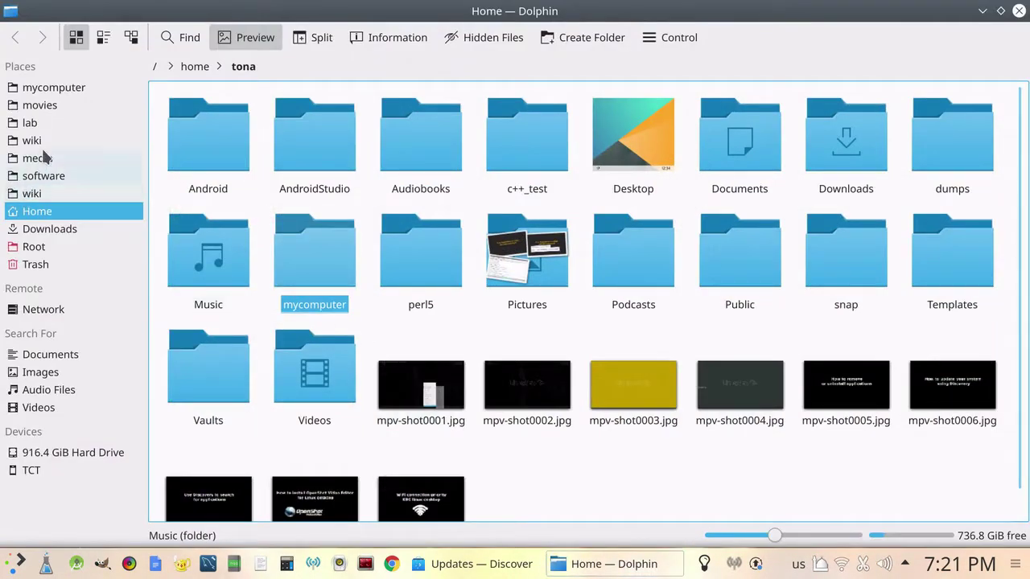
{"action": "left_click", "coordinate": [32, 90]}
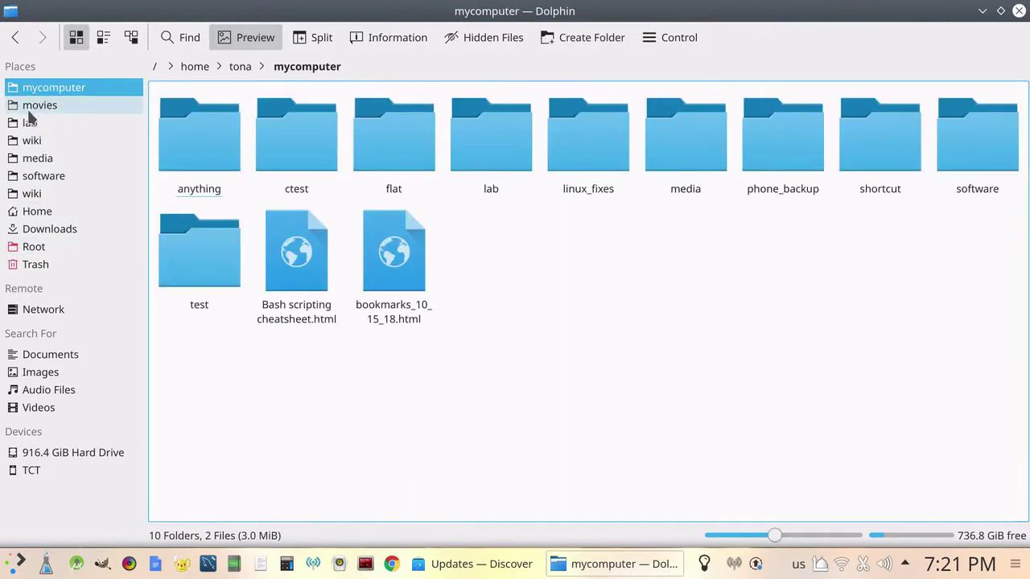
{"action": "left_click", "coordinate": [32, 107]}
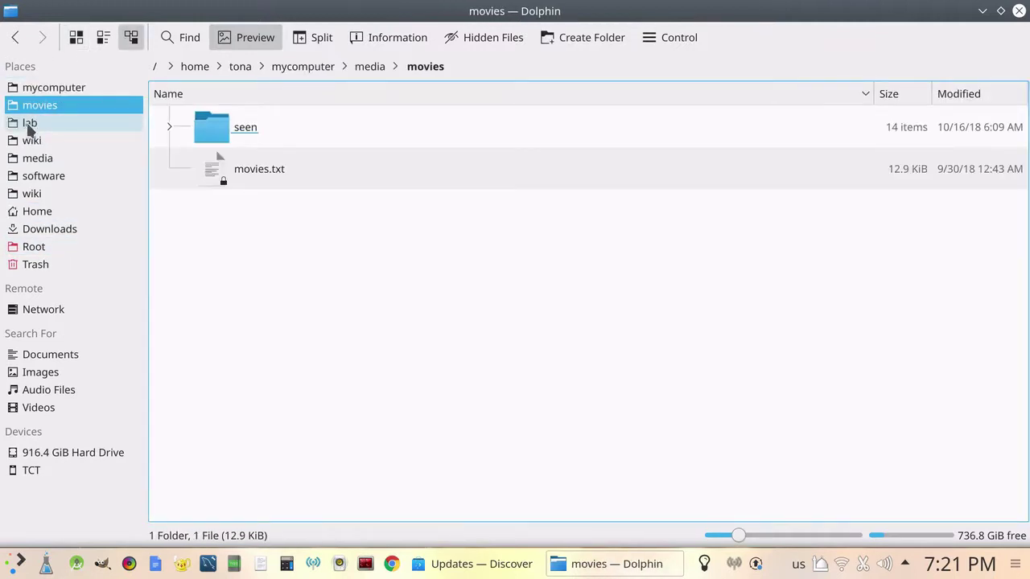
{"action": "left_click", "coordinate": [29, 125]}
{"action": "left_click", "coordinate": [32, 107]}
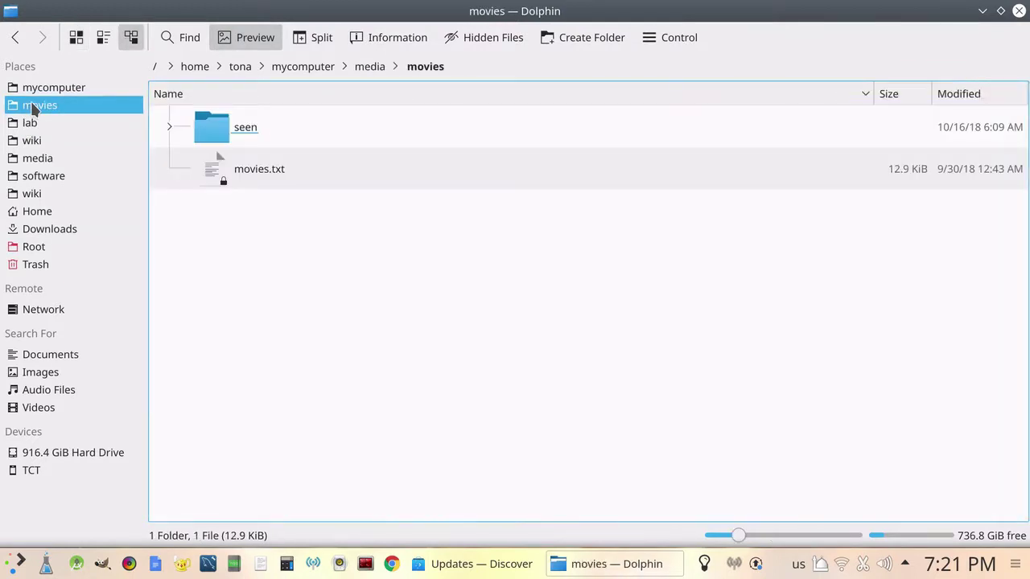
{"action": "left_click", "coordinate": [41, 211]}
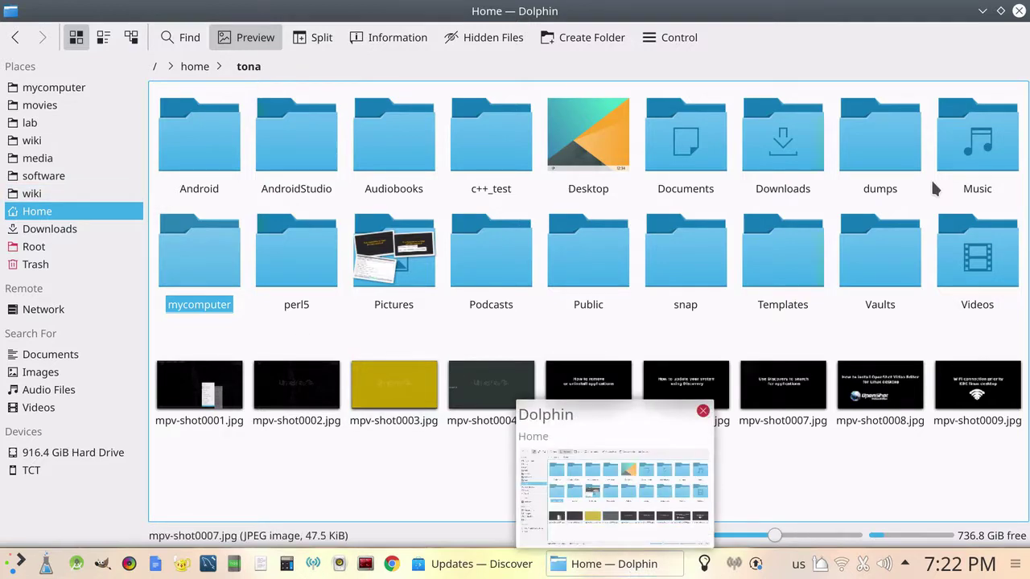
- Close the Home window, show the Discover taskbar entry's context options, and reopen and close the file manager
{"action": "left_click", "coordinate": [1020, 11]}
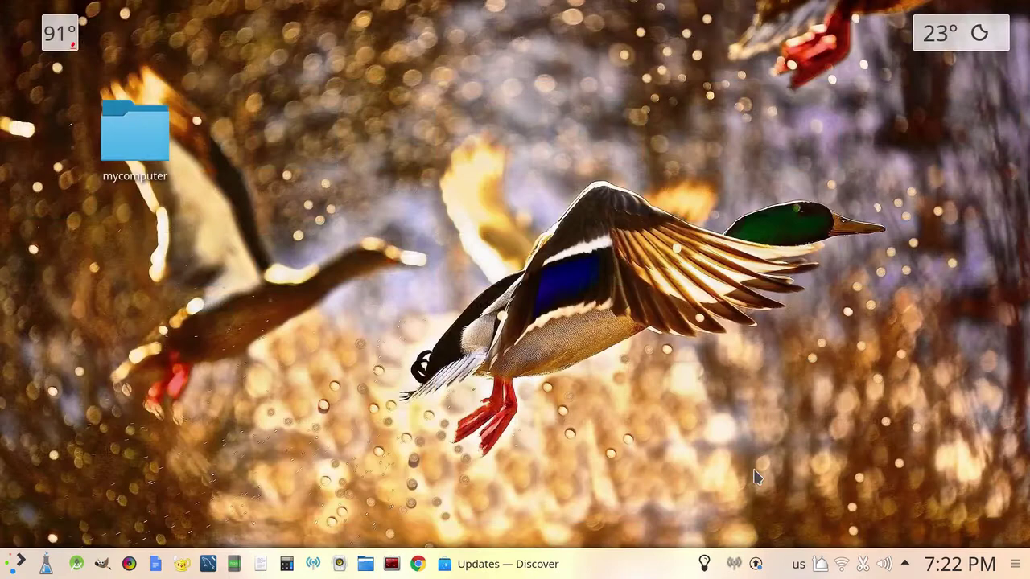
{"action": "right_click", "coordinate": [522, 568]}
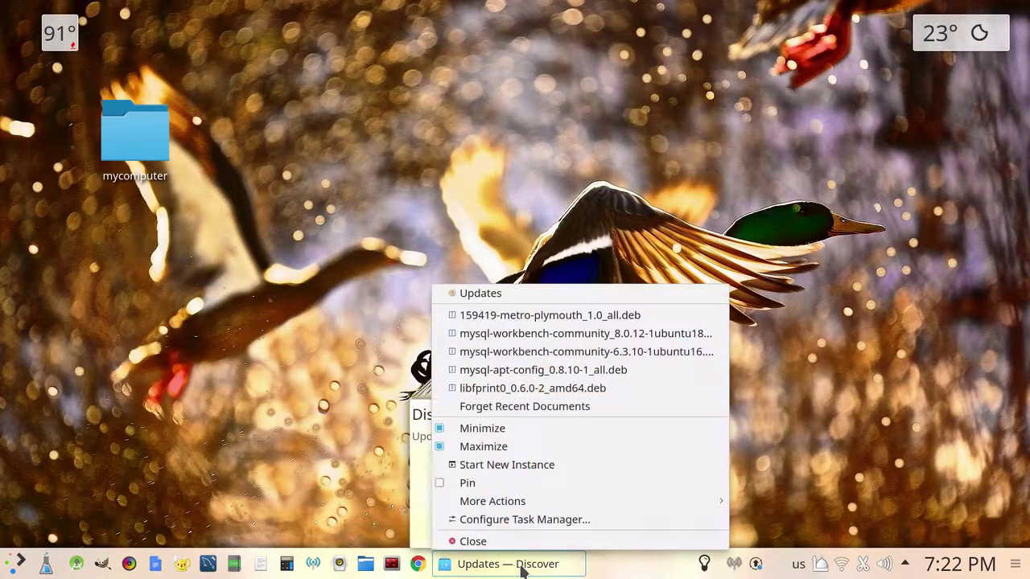
{"action": "left_click", "coordinate": [365, 565]}
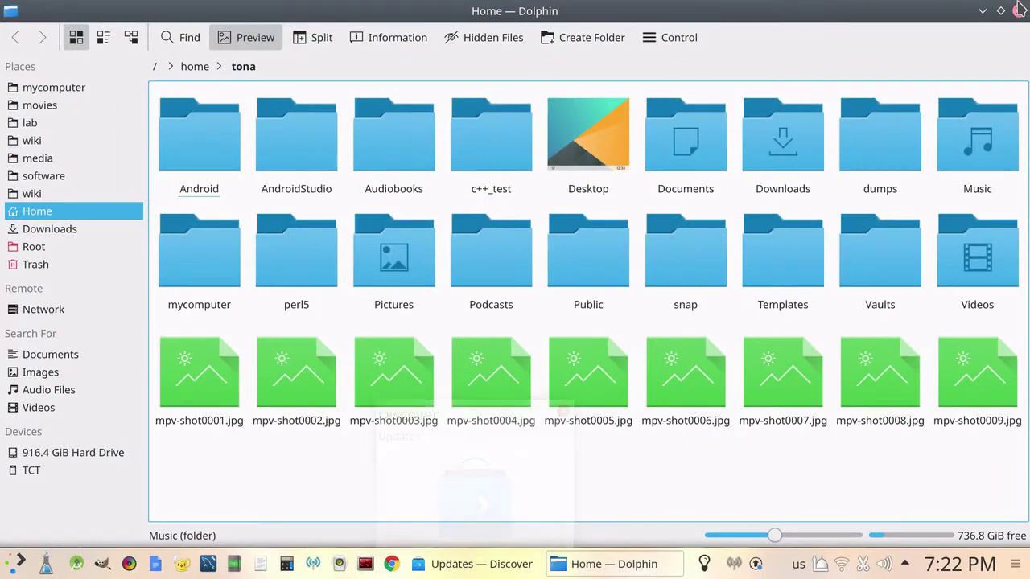
{"action": "left_click", "coordinate": [1019, 10]}
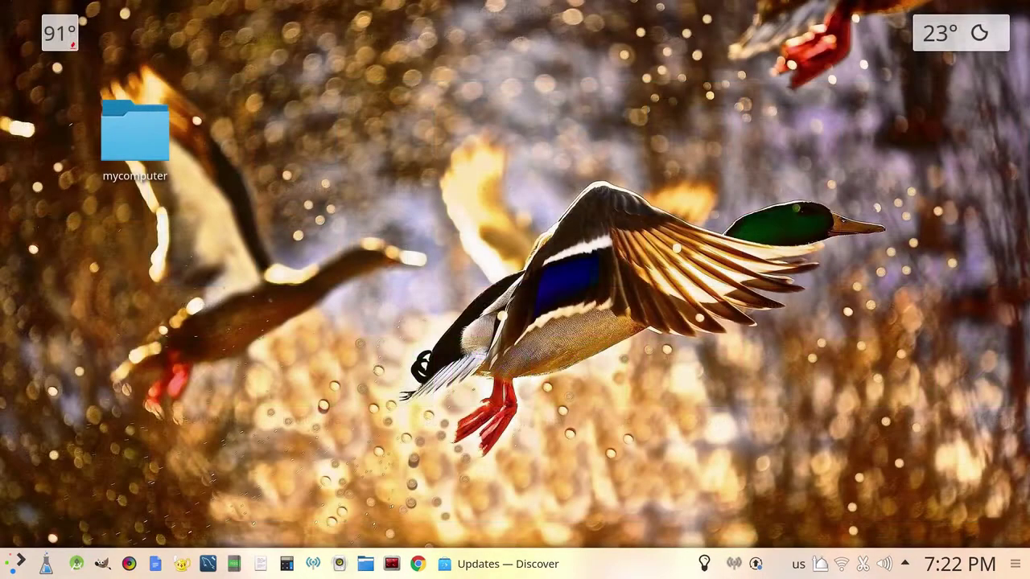
- Open the mycomputer place directly from Dolphin's taskbar shortcuts and close its window
{"action": "right_click", "coordinate": [363, 564]}
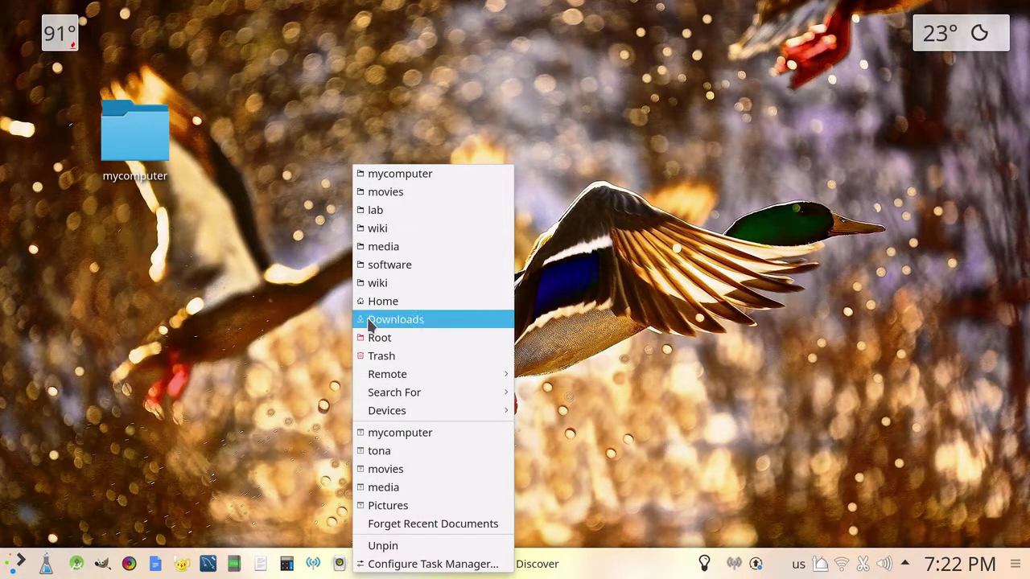
{"action": "left_click", "coordinate": [397, 176]}
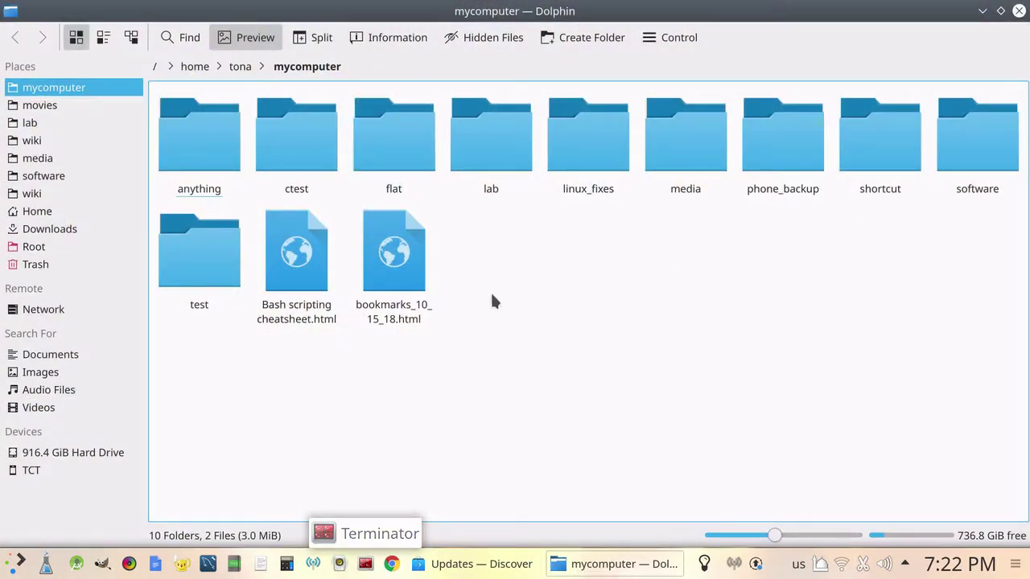
{"action": "left_click", "coordinate": [1020, 11]}
- Start installing all selected system updates in Discover, authenticate with the account password, and minimize the window
{"action": "left_click", "coordinate": [490, 565]}
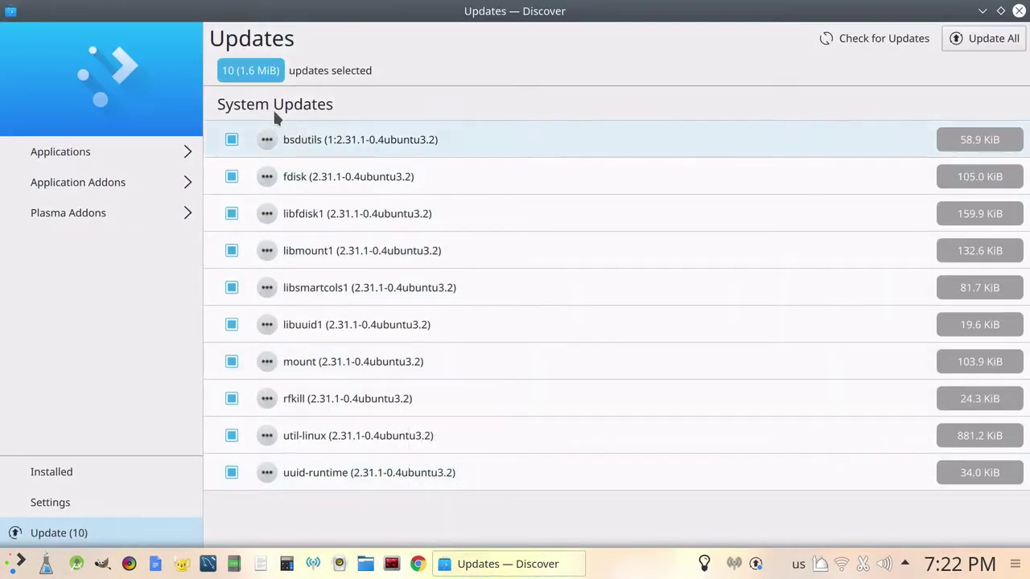
{"action": "left_click", "coordinate": [984, 41]}
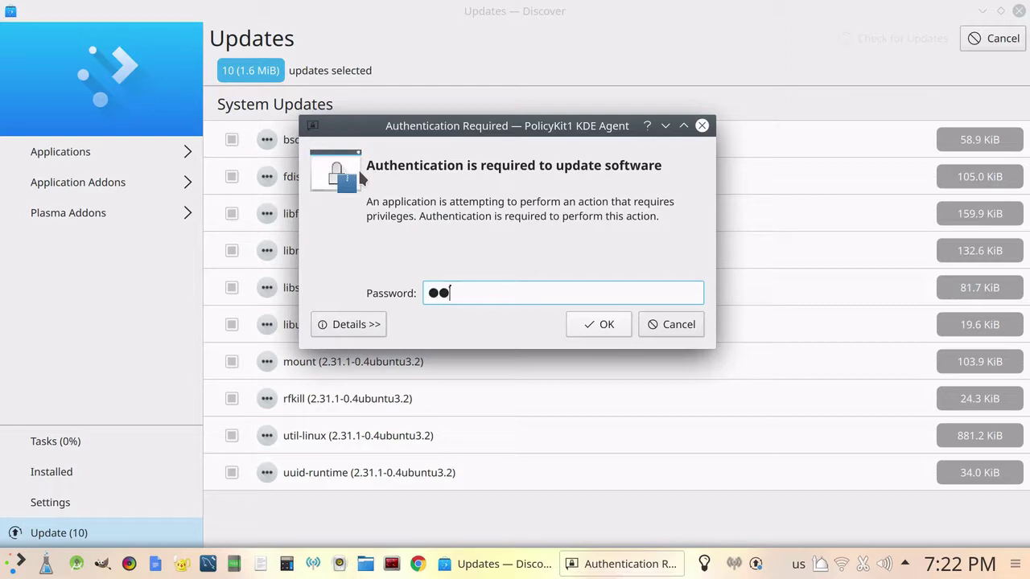
{"action": "type", "text": "••••••••"}
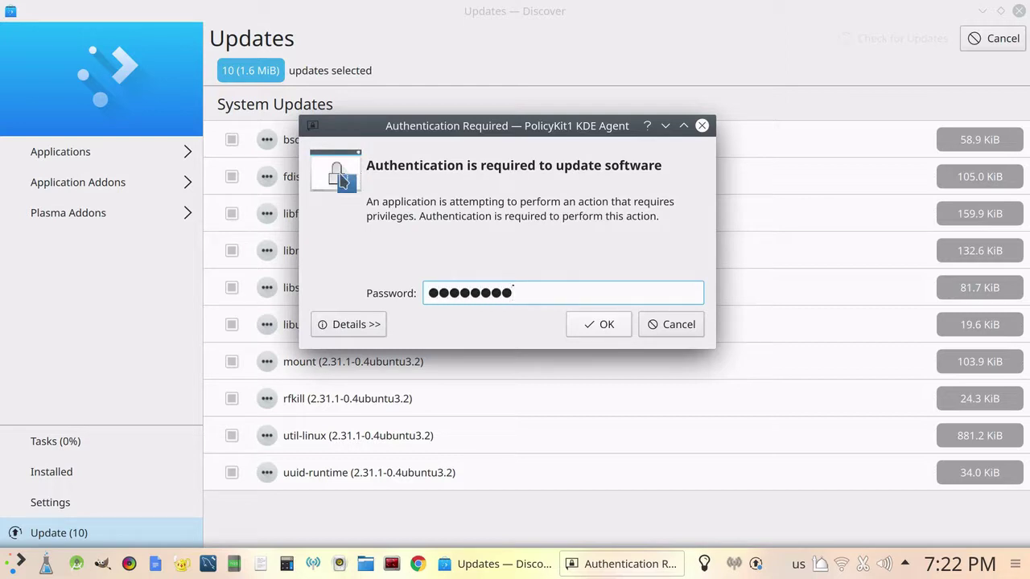
{"action": "left_click", "coordinate": [594, 323]}
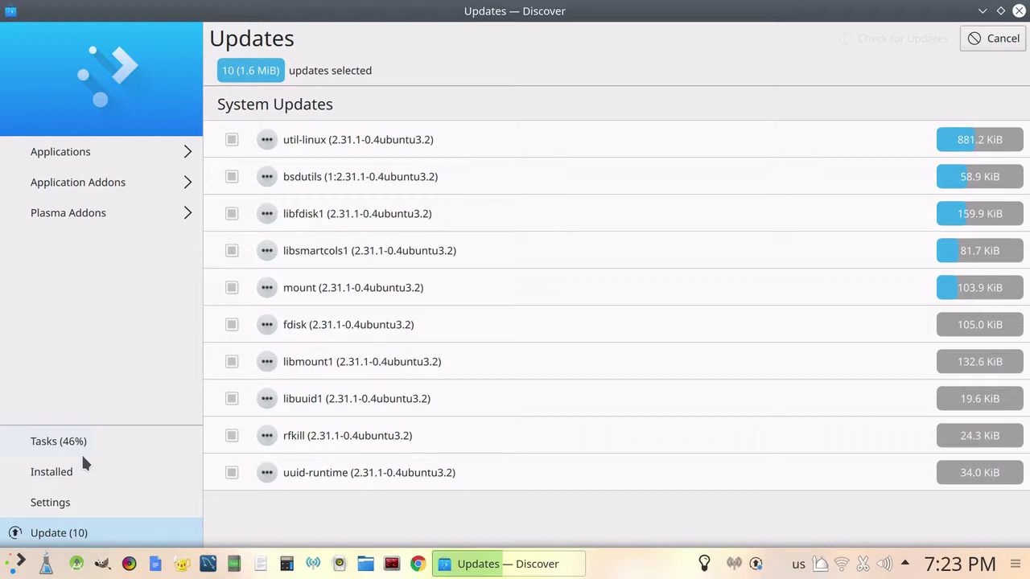
{"action": "left_click", "coordinate": [984, 11]}
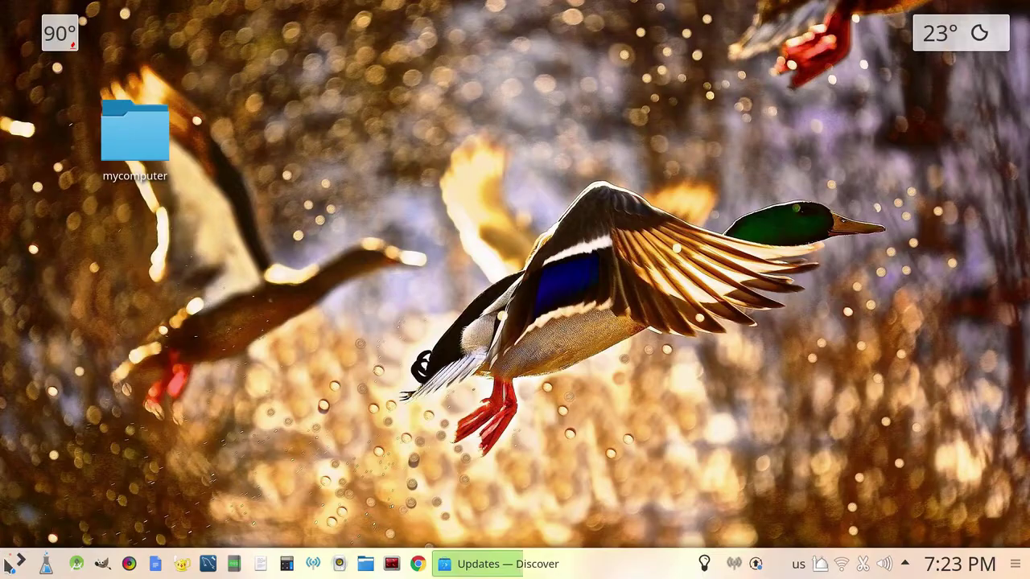
- View and dismiss the Application Dashboard, and switch the launcher widget to its Application Launcher alternative
{"action": "left_click", "coordinate": [9, 569]}
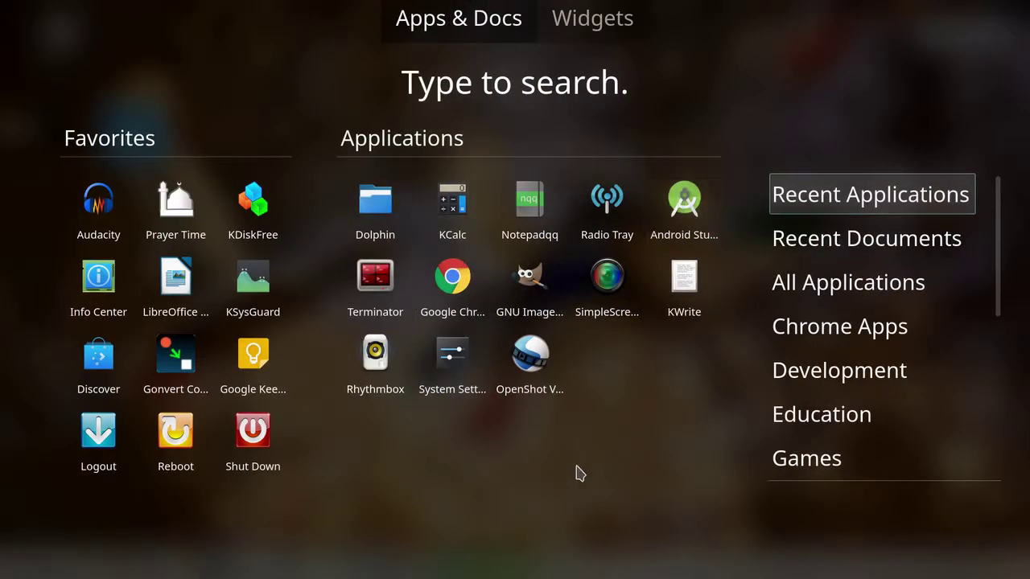
{"action": "left_click", "coordinate": [545, 478]}
{"action": "right_click", "coordinate": [13, 566]}
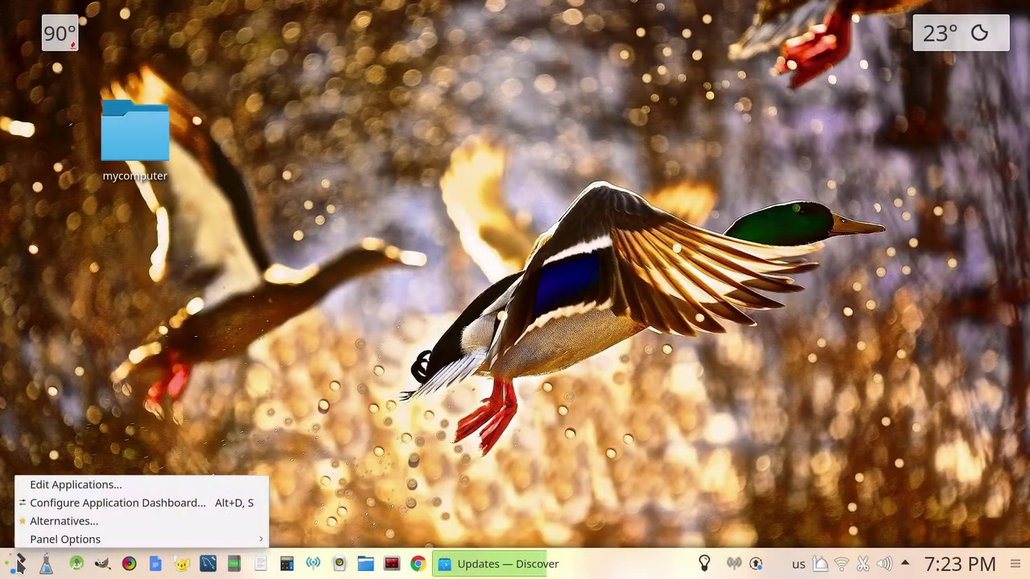
{"action": "left_click", "coordinate": [65, 521]}
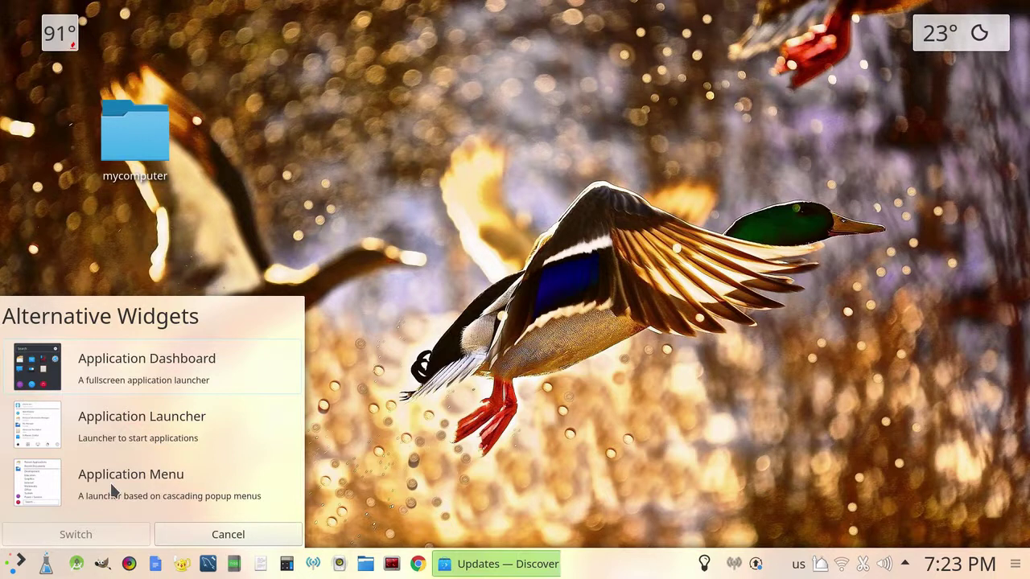
{"action": "left_click", "coordinate": [155, 431]}
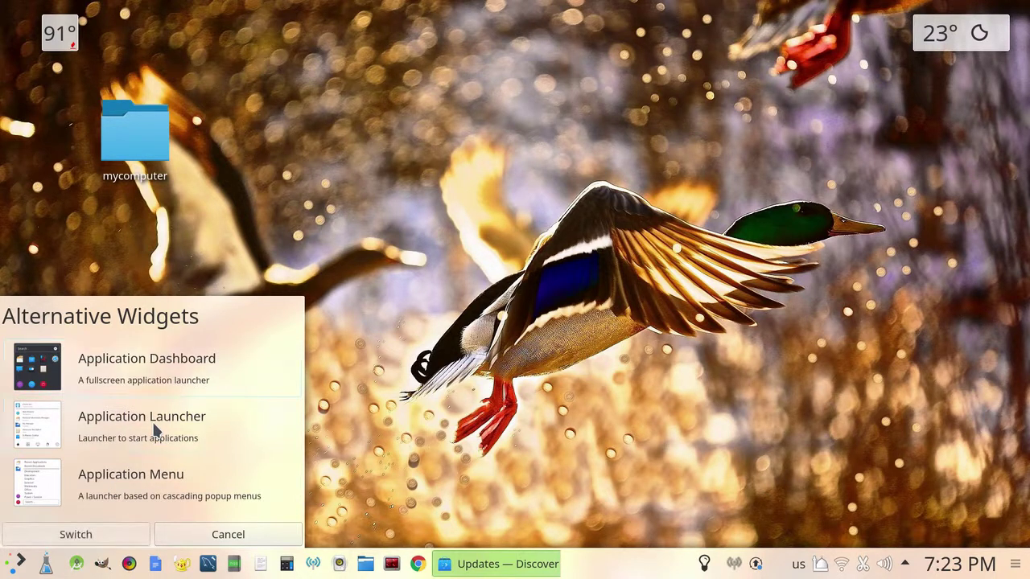
{"action": "left_click", "coordinate": [83, 542]}
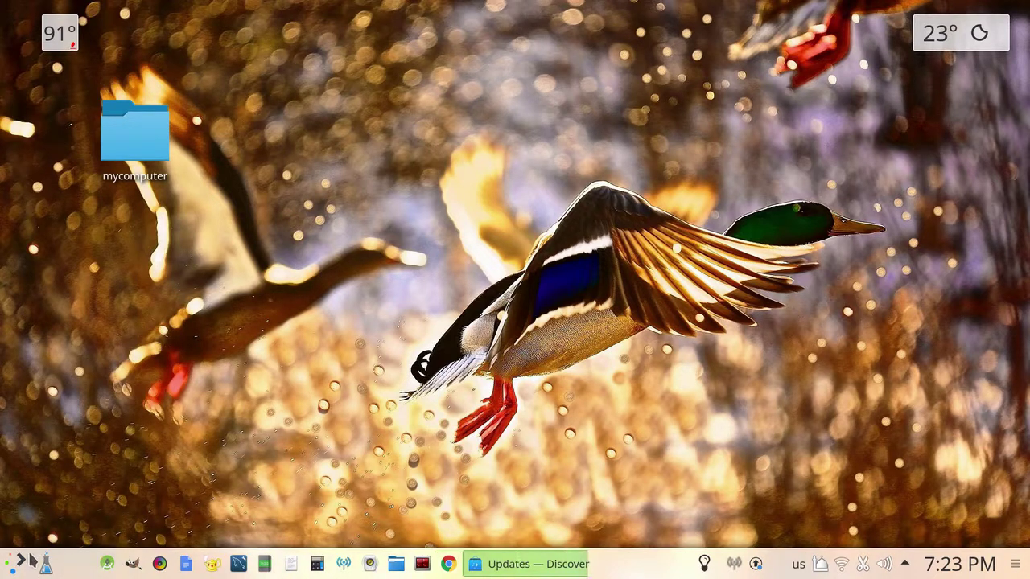
- Browse the Application Launcher's favorites, application categories and Games category, and close it
{"action": "left_click", "coordinate": [15, 567]}
{"action": "left_click", "coordinate": [18, 567]}
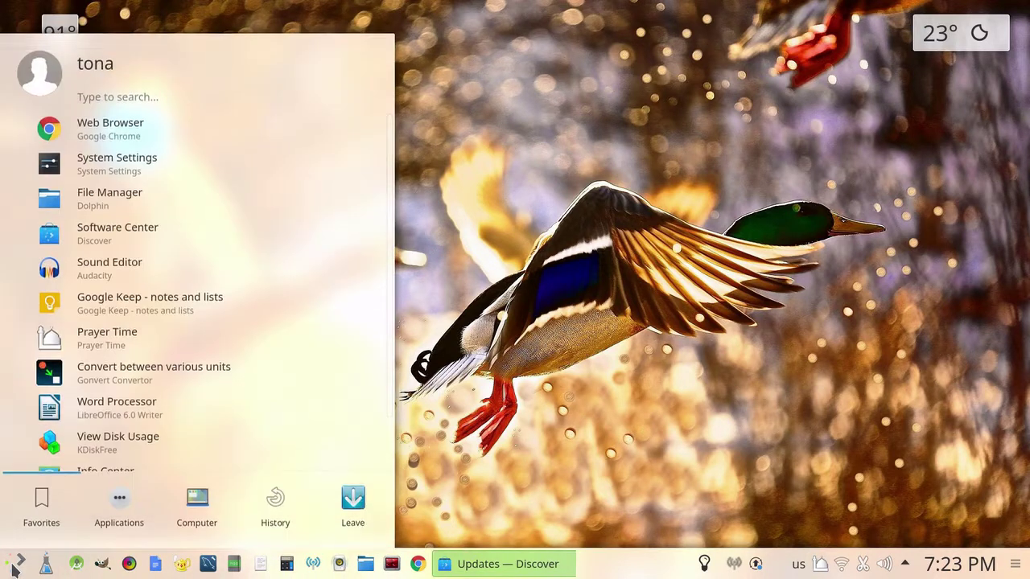
{"action": "scroll", "coordinate": [139, 281], "scroll_direction": "down", "scroll_amount": 1}
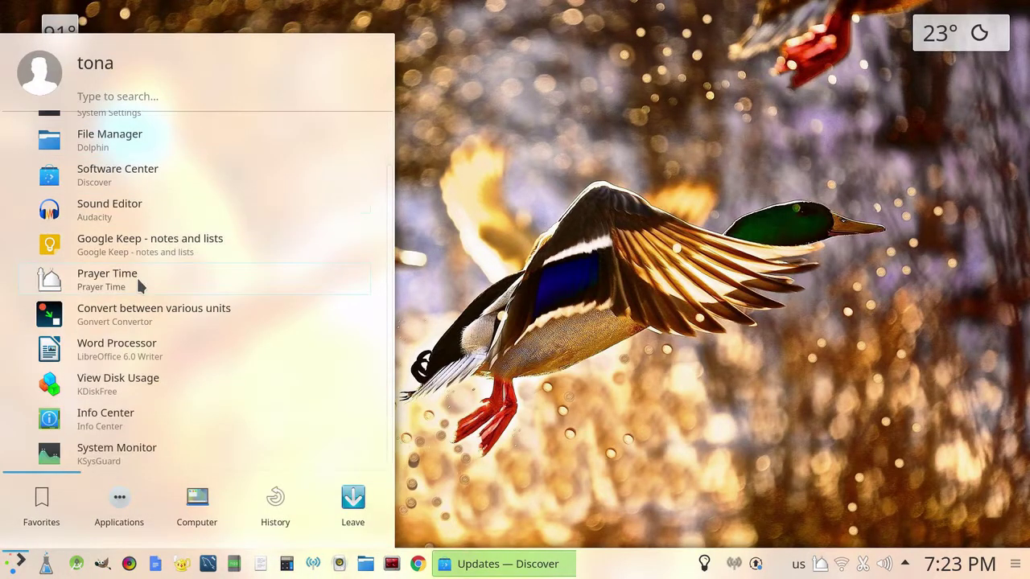
{"action": "scroll", "coordinate": [140, 314], "scroll_direction": "up", "scroll_amount": 1}
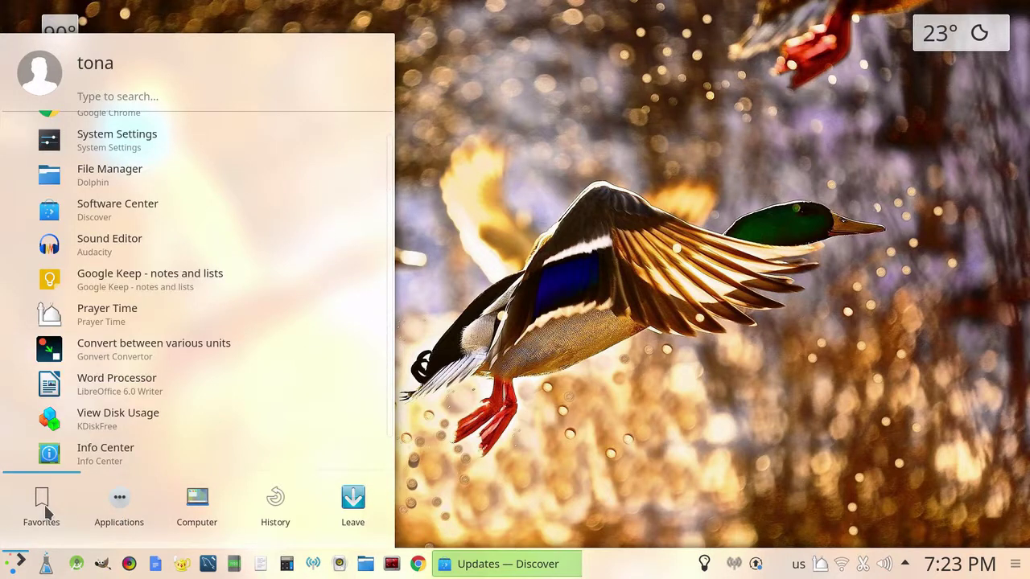
{"action": "left_click", "coordinate": [119, 507]}
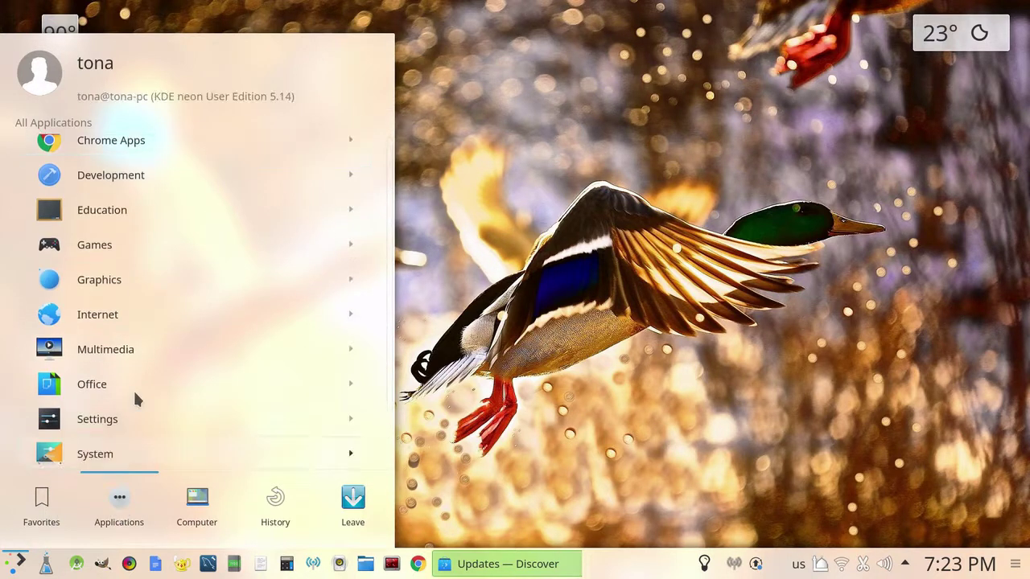
{"action": "left_click", "coordinate": [234, 249]}
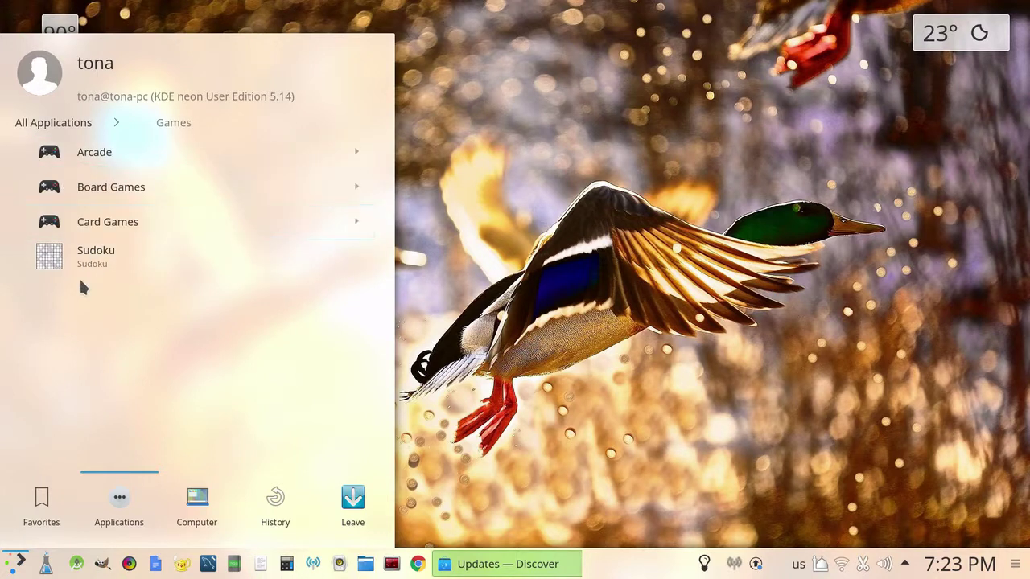
{"action": "left_click", "coordinate": [513, 376]}
- Switch the launcher widget back to the Application Dashboard alternative
{"action": "right_click", "coordinate": [17, 565]}
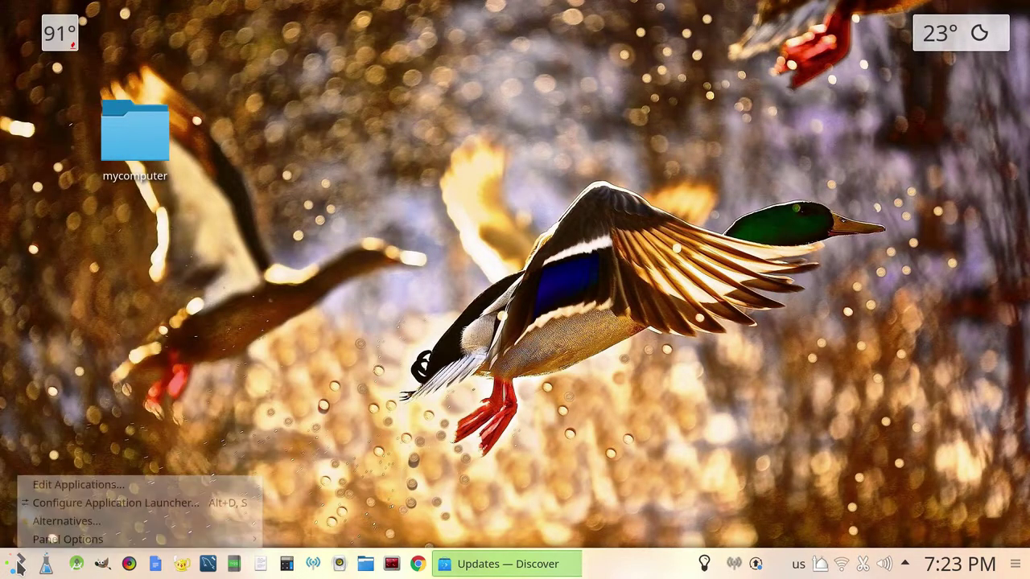
{"action": "left_click", "coordinate": [39, 521]}
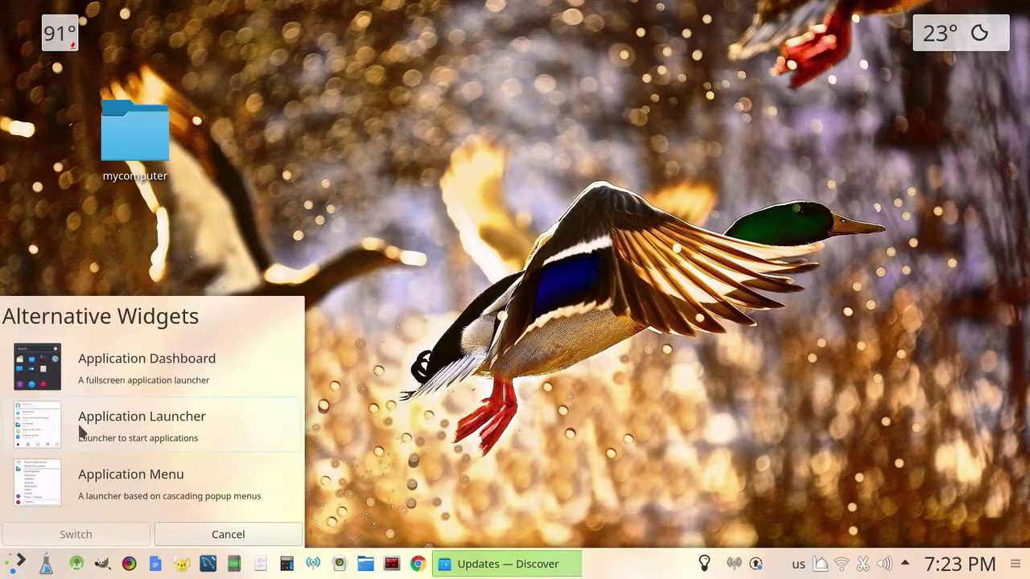
{"action": "left_click", "coordinate": [110, 367]}
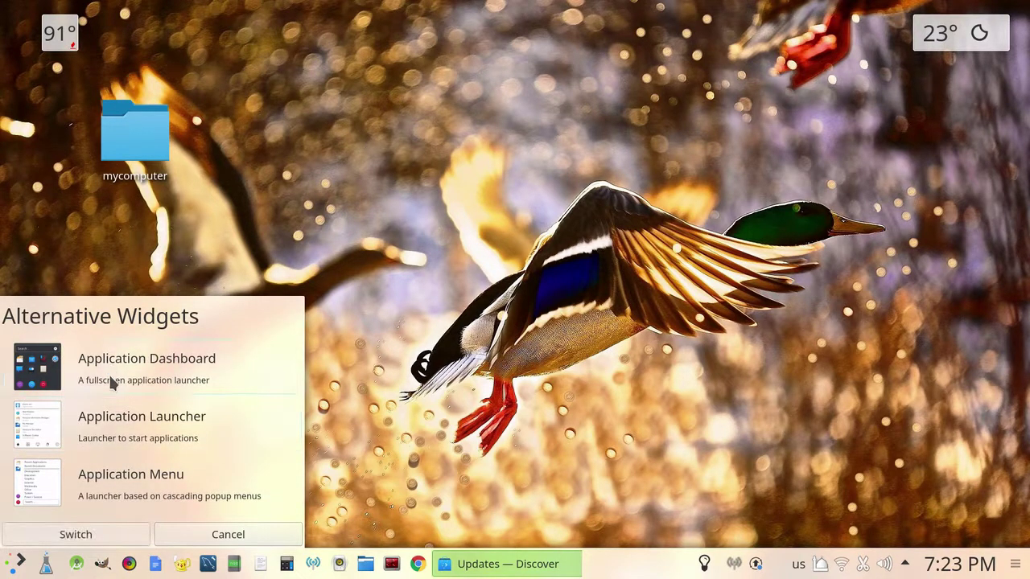
{"action": "left_click", "coordinate": [88, 540]}
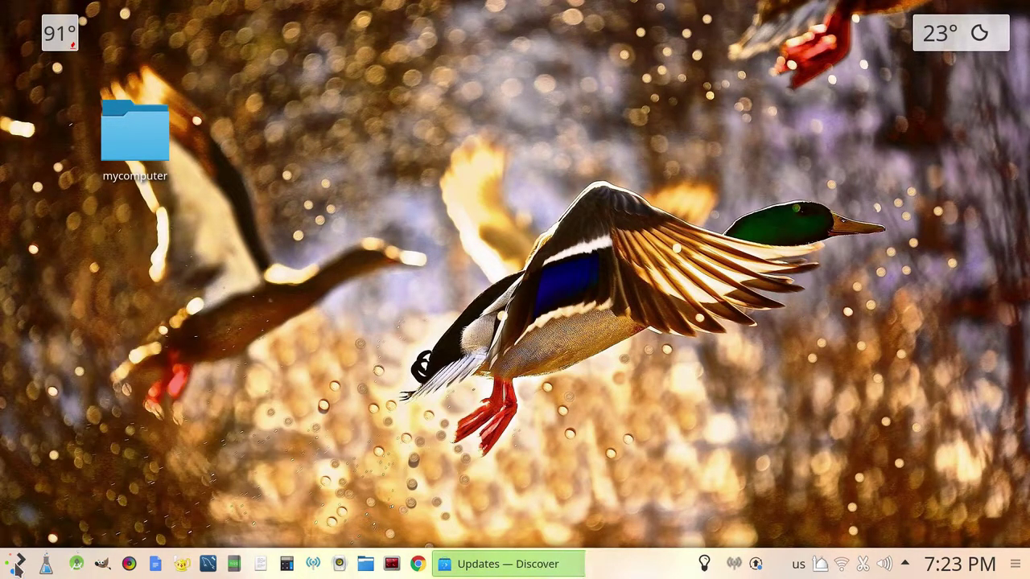
- Launch Mahjongg from the Games category of the Application Dashboard
{"action": "left_click", "coordinate": [16, 565]}
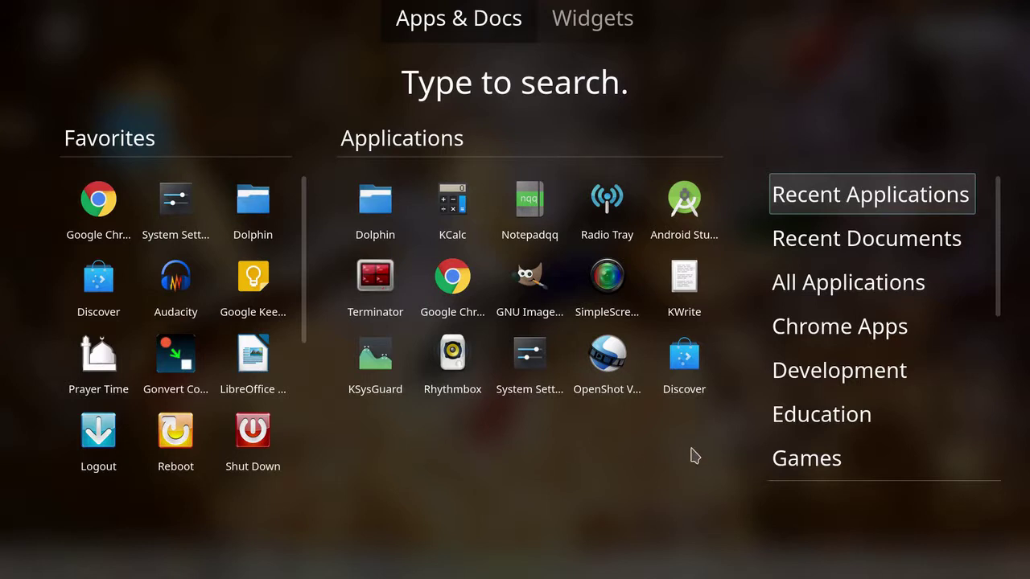
{"action": "mouse_move", "coordinate": [809, 464]}
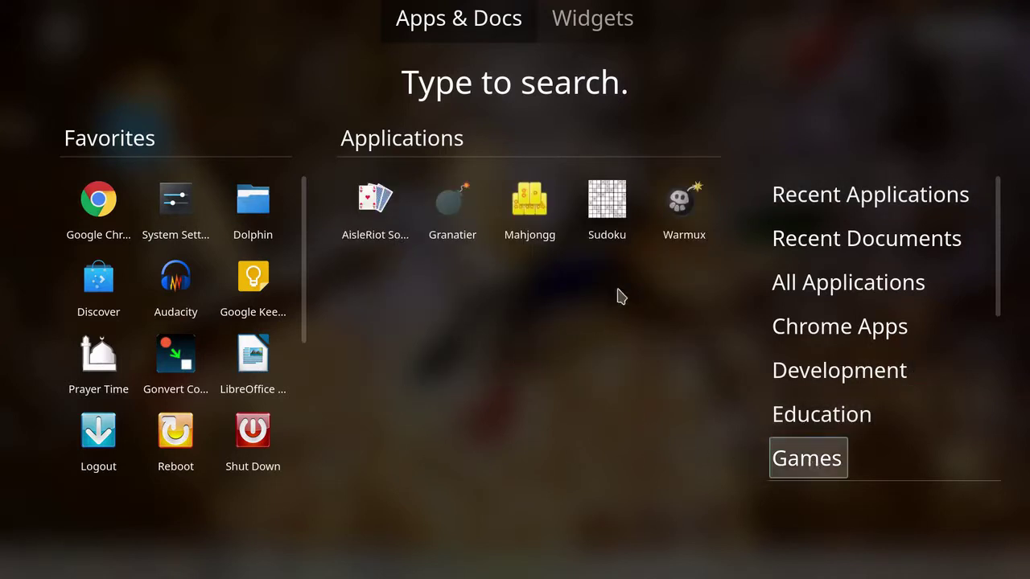
{"action": "left_click", "coordinate": [536, 205]}
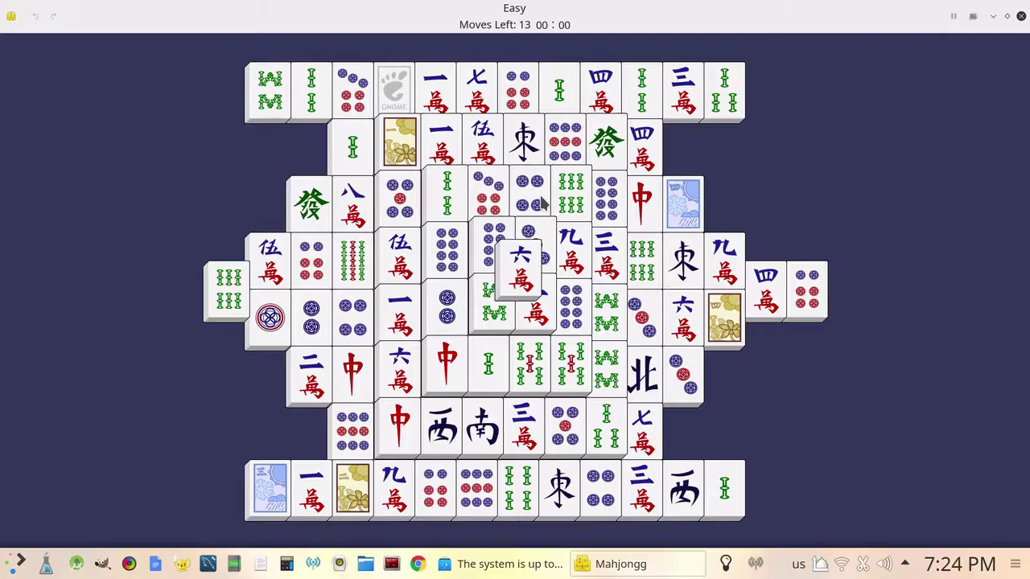
- Try selecting a few Mahjongg tiles, remove the matching pair of blue picture tiles, and close the game
{"action": "left_click", "coordinate": [519, 276]}
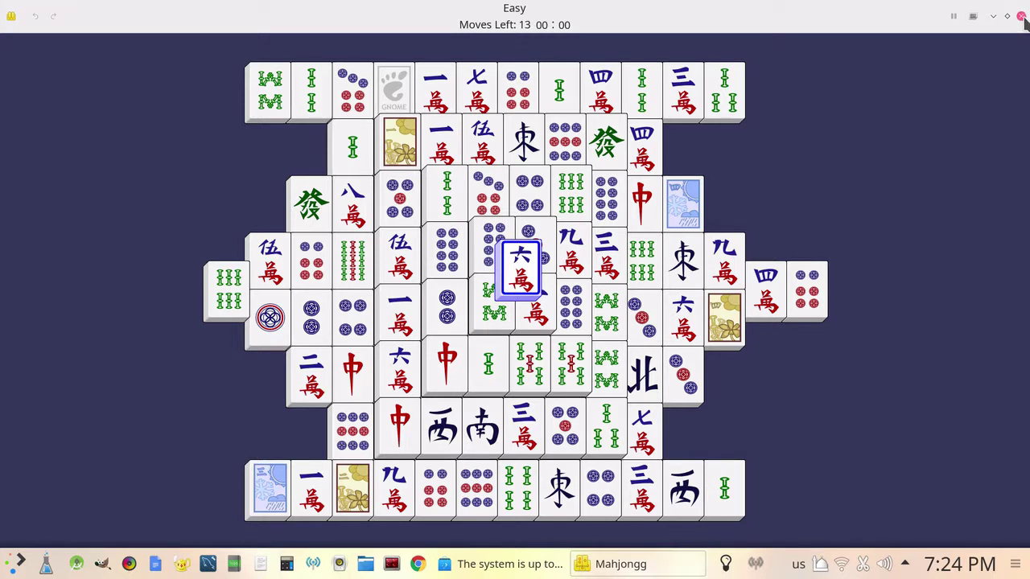
{"action": "left_click", "coordinate": [220, 296]}
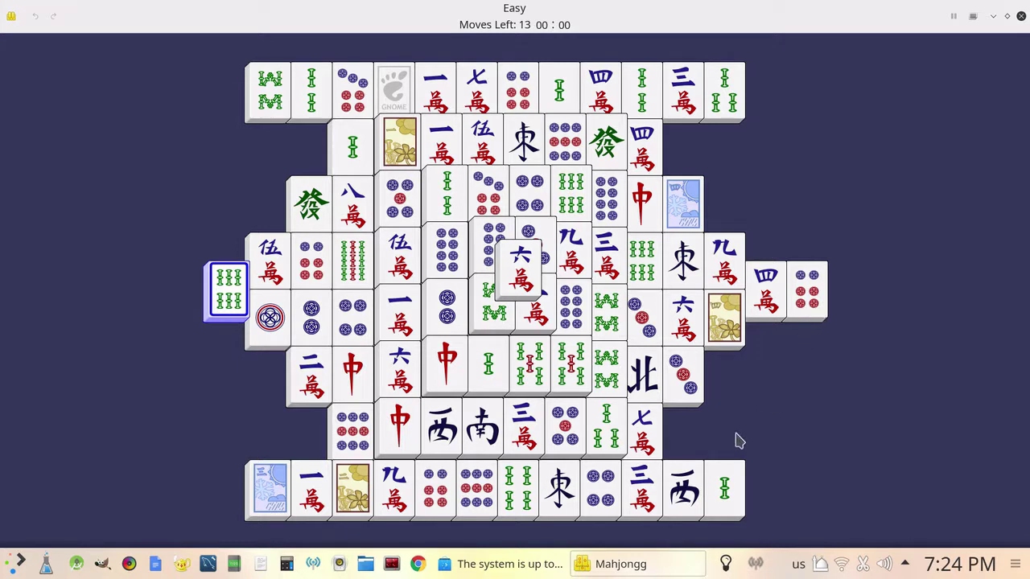
{"action": "left_click", "coordinate": [265, 503]}
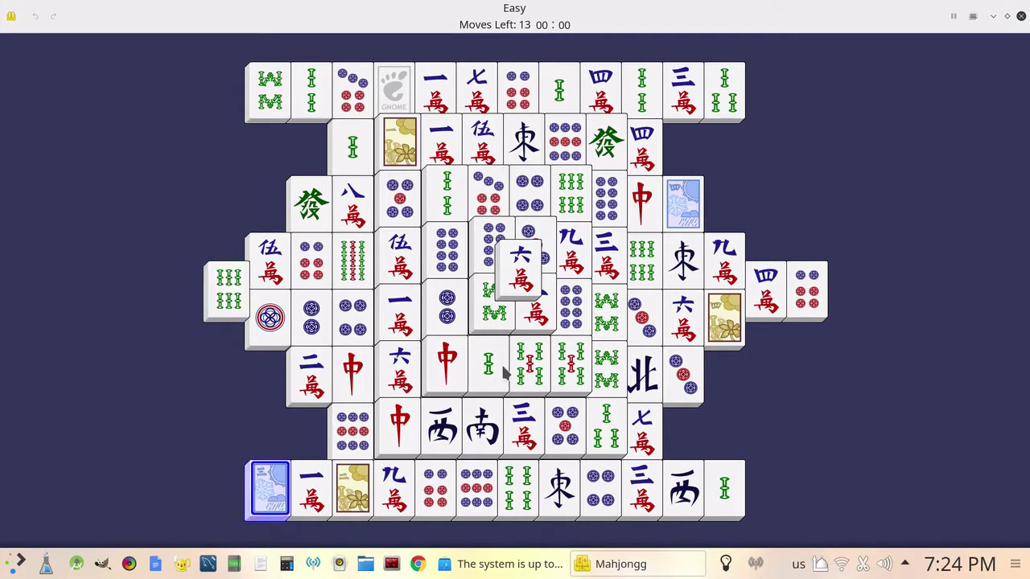
{"action": "left_click", "coordinate": [673, 210]}
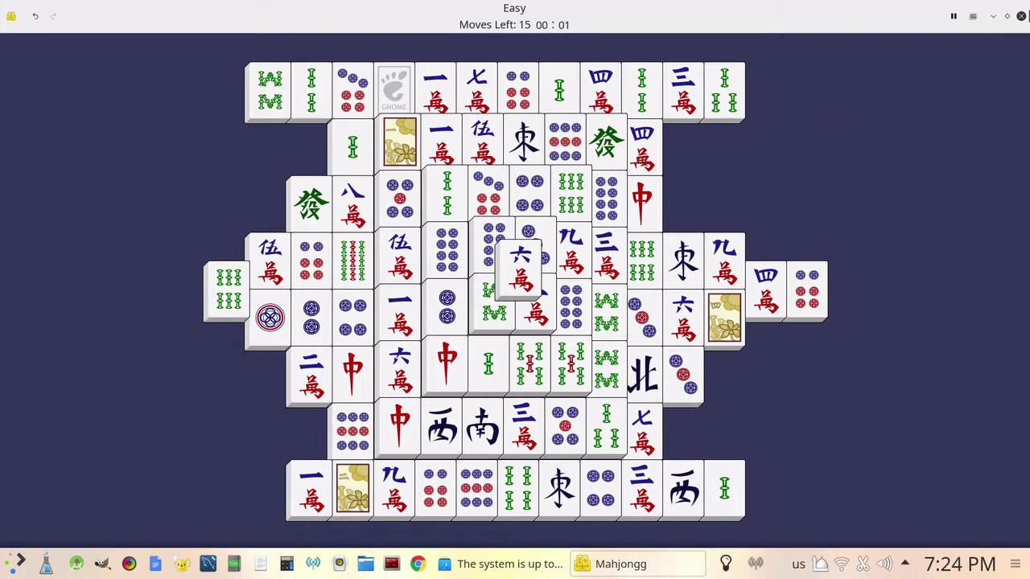
{"action": "left_click", "coordinate": [1022, 17]}
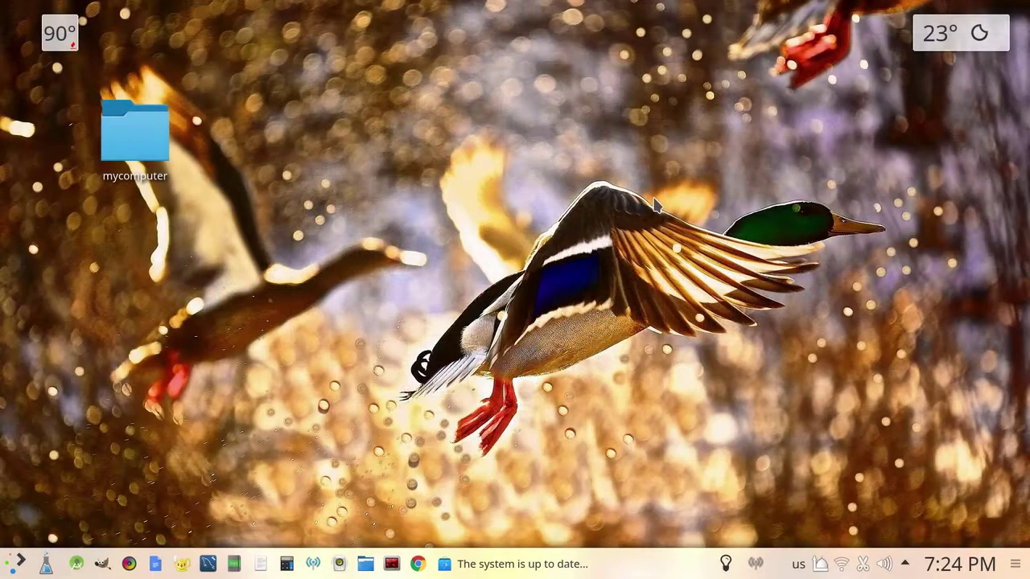
- Remove the mycomputer folder icon from the desktop
{"action": "right_click", "coordinate": [138, 142]}
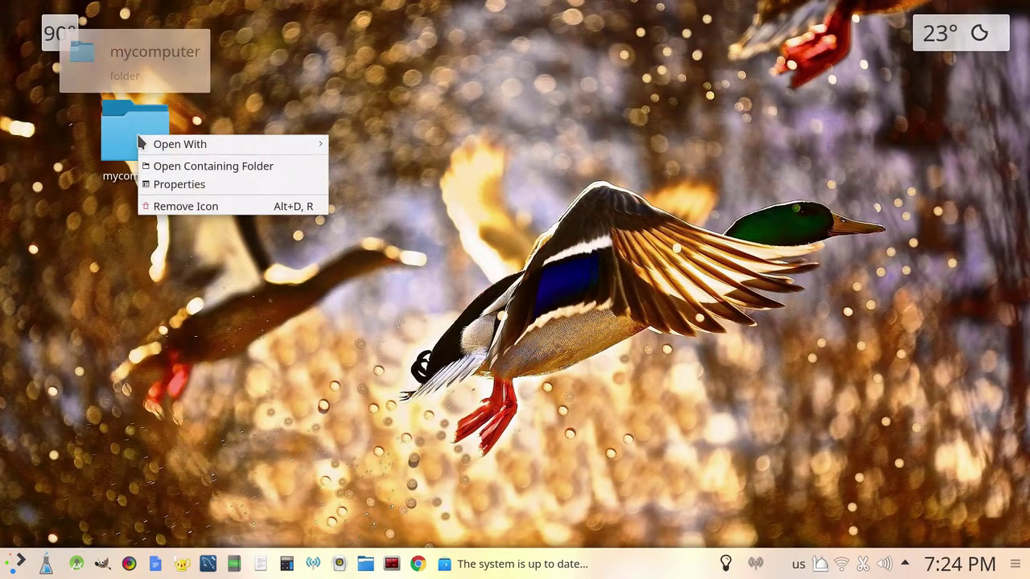
{"action": "left_click", "coordinate": [183, 208]}
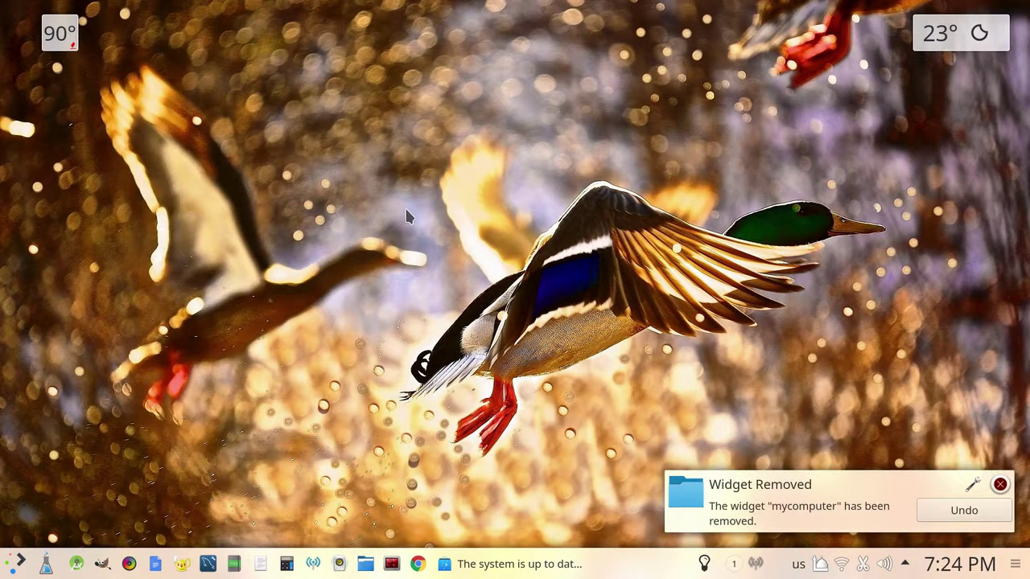
- Close the Discover window and quit the Radio Tray application running in the system tray
{"action": "left_click", "coordinate": [524, 565]}
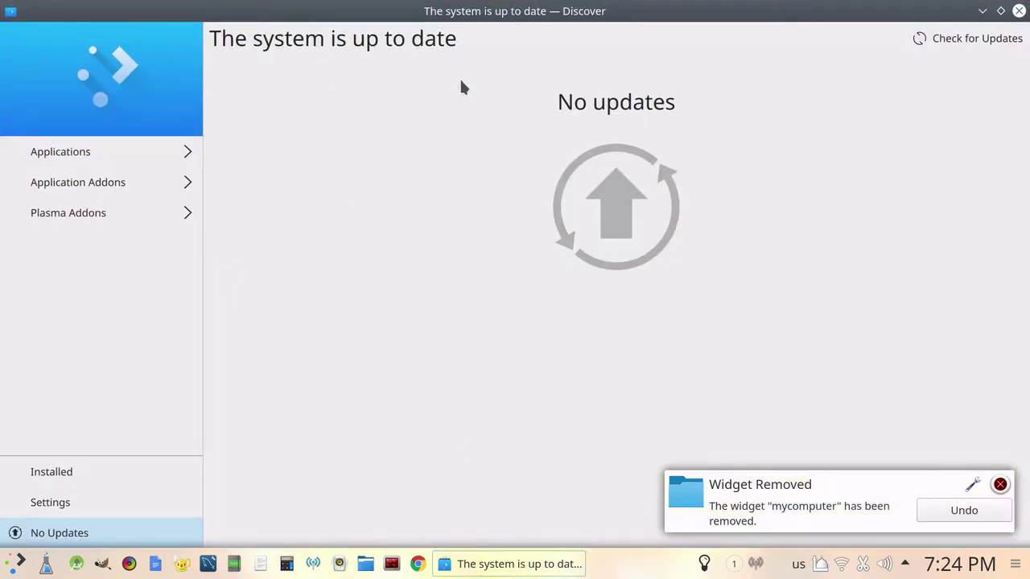
{"action": "left_click", "coordinate": [1020, 11]}
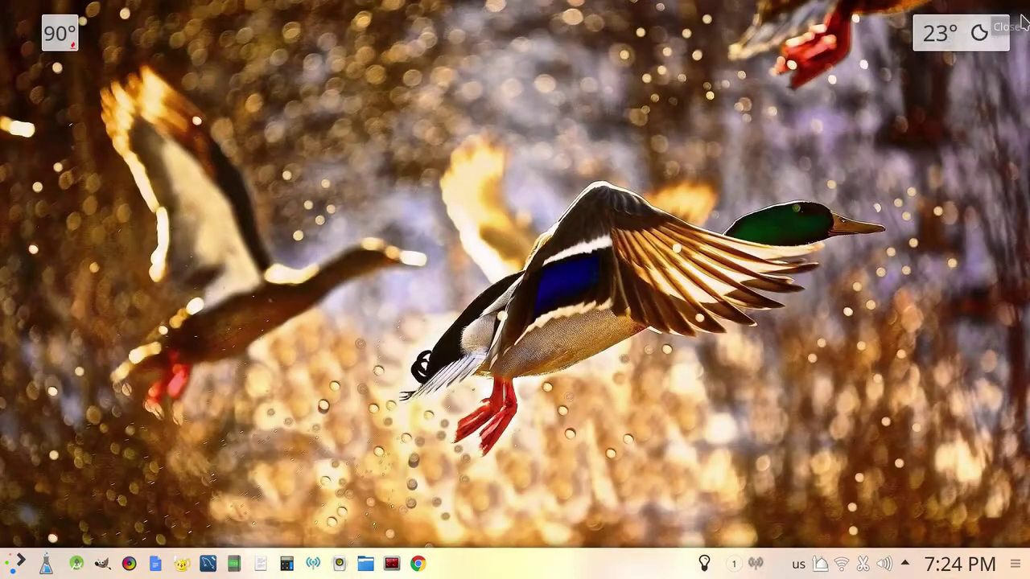
{"action": "right_click", "coordinate": [756, 565]}
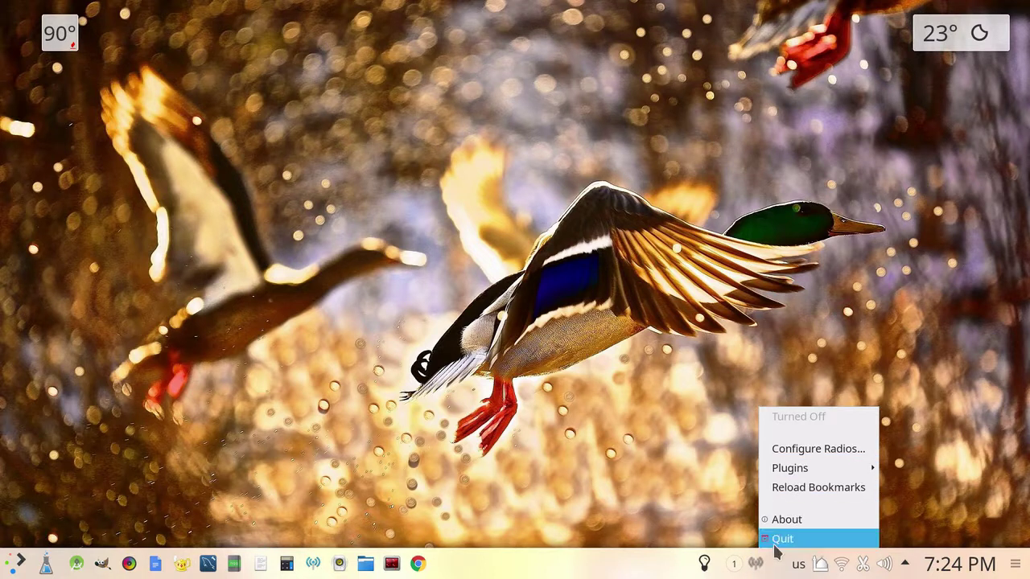
{"action": "left_click", "coordinate": [783, 539]}
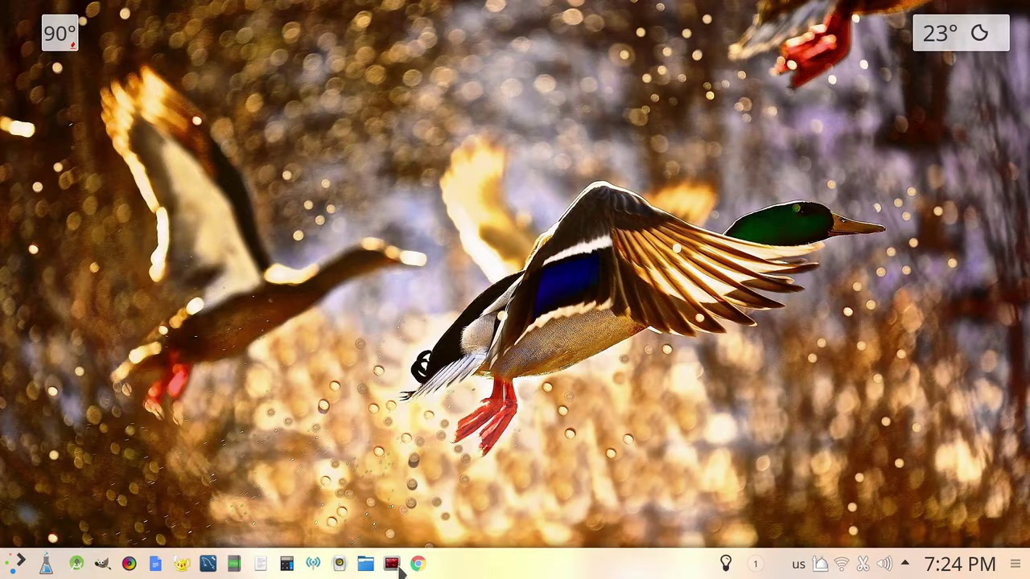
- Launch Gpick and sample the pinkish red of the wallpaper duck's feet into the palette
{"action": "left_click", "coordinate": [128, 565]}
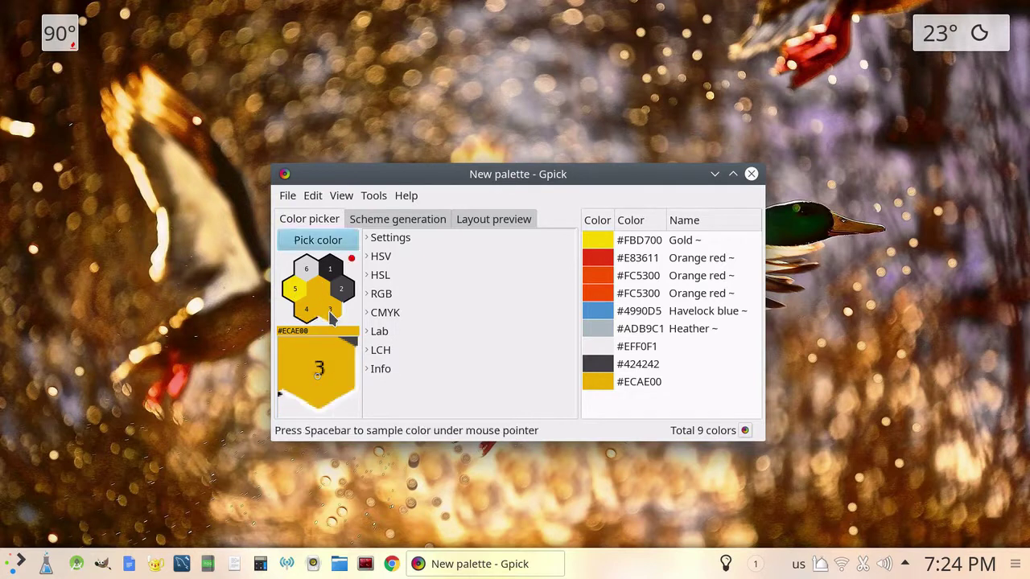
{"action": "left_click", "coordinate": [177, 394]}
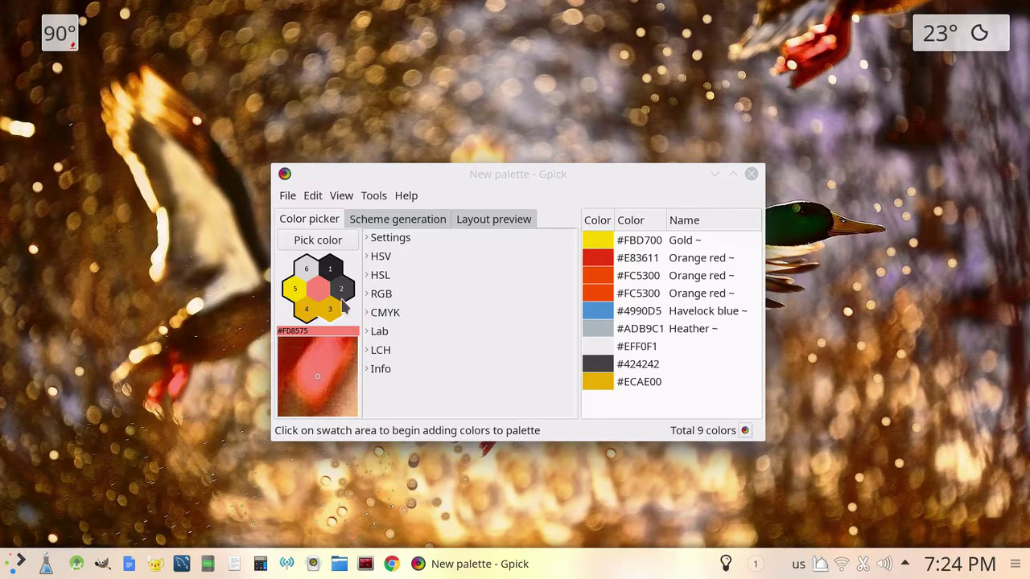
{"action": "key", "text": "space"}
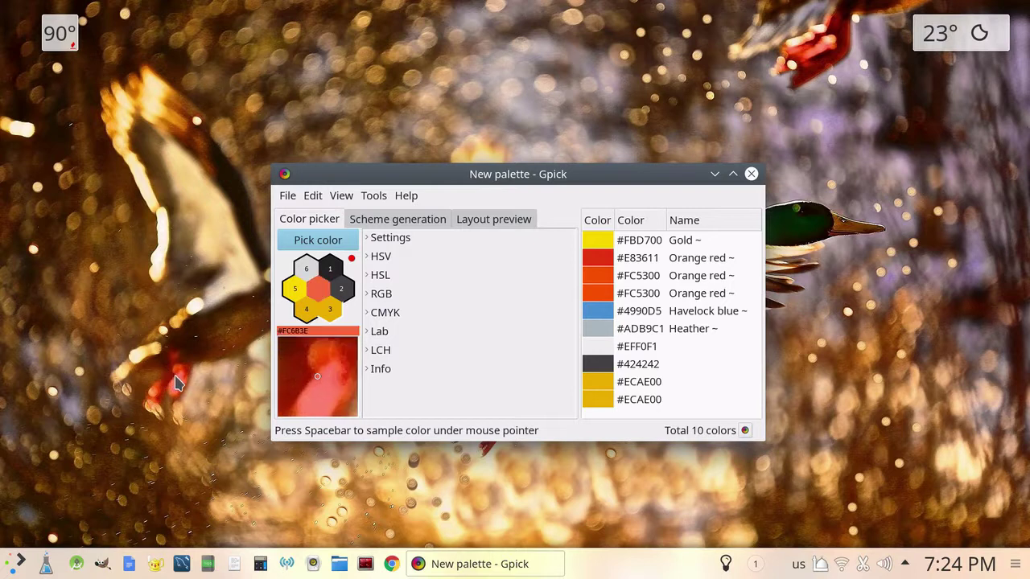
{"action": "key", "text": "space"}
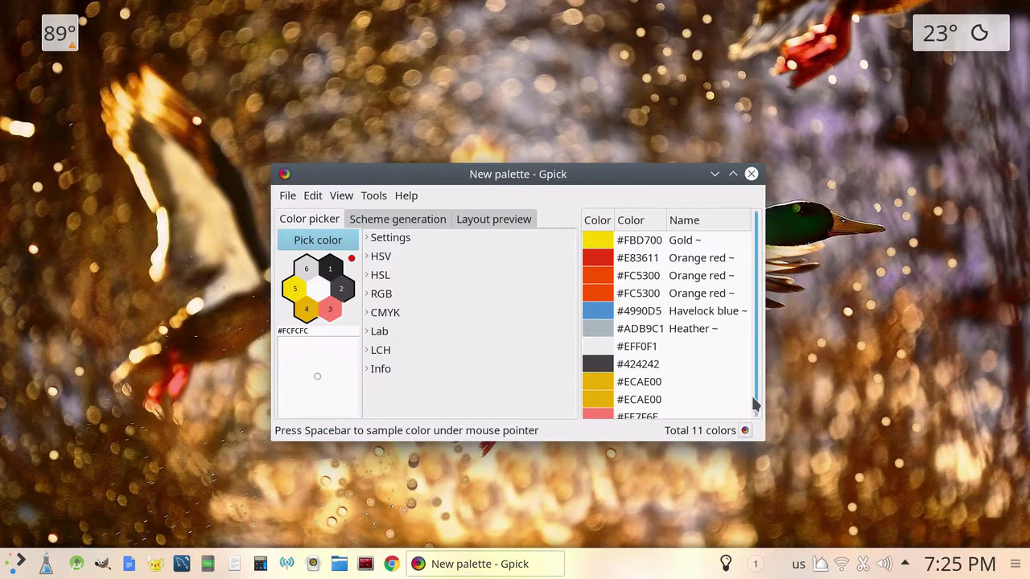
- Copy the #FE7F6E palette color to the clipboard as rgb(254, 127, 110) and close Gpick
{"action": "scroll", "coordinate": [747, 402], "scroll_direction": "down", "scroll_amount": 1}
{"action": "left_click", "coordinate": [647, 411]}
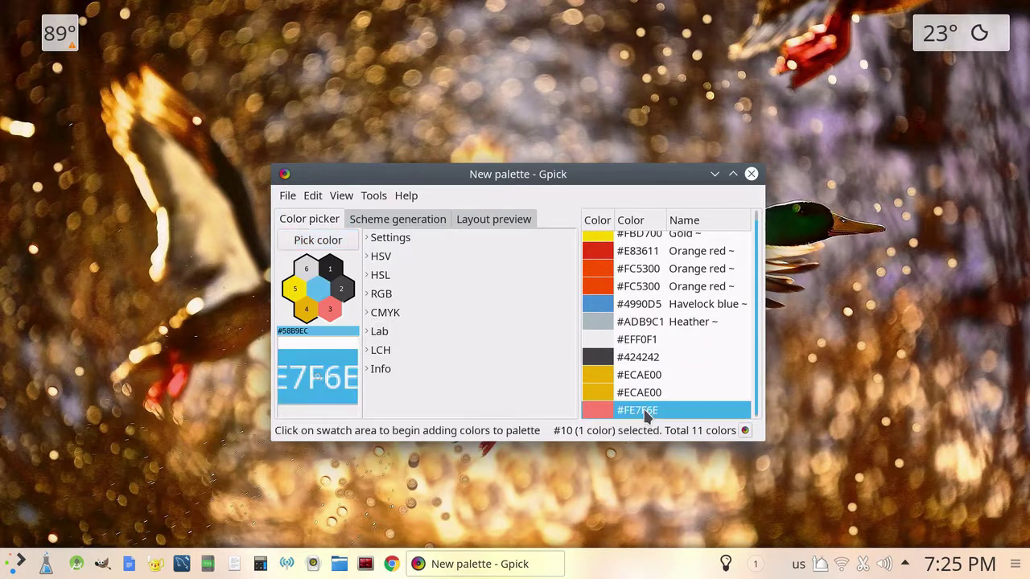
{"action": "right_click", "coordinate": [647, 413]}
{"action": "mouse_move", "coordinate": [734, 160]}
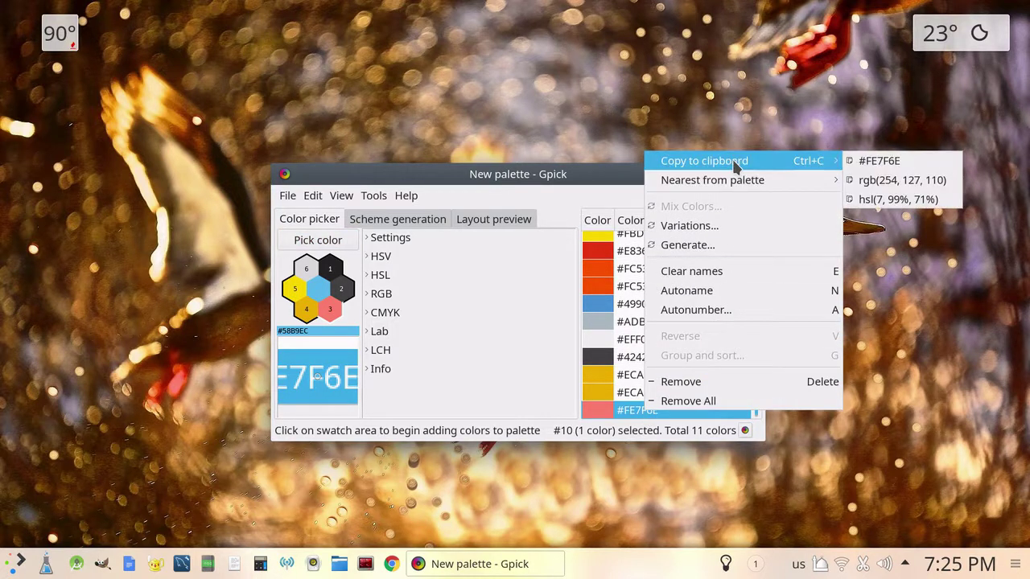
{"action": "left_click", "coordinate": [879, 181]}
{"action": "left_click", "coordinate": [751, 174]}
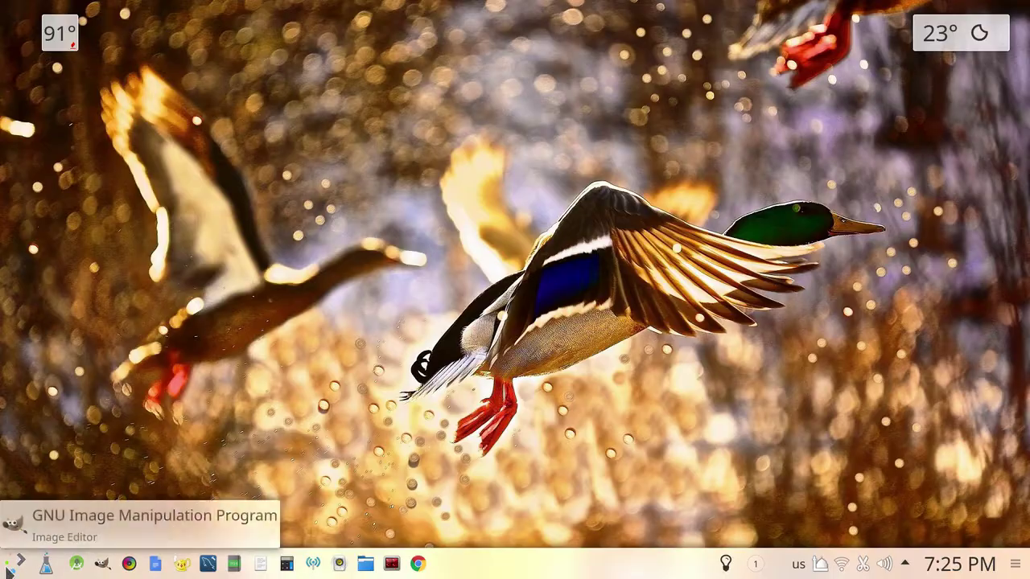
- Open Google Keep from the Application Dashboard favorites to show the notes, and close it
{"action": "left_click", "coordinate": [12, 565]}
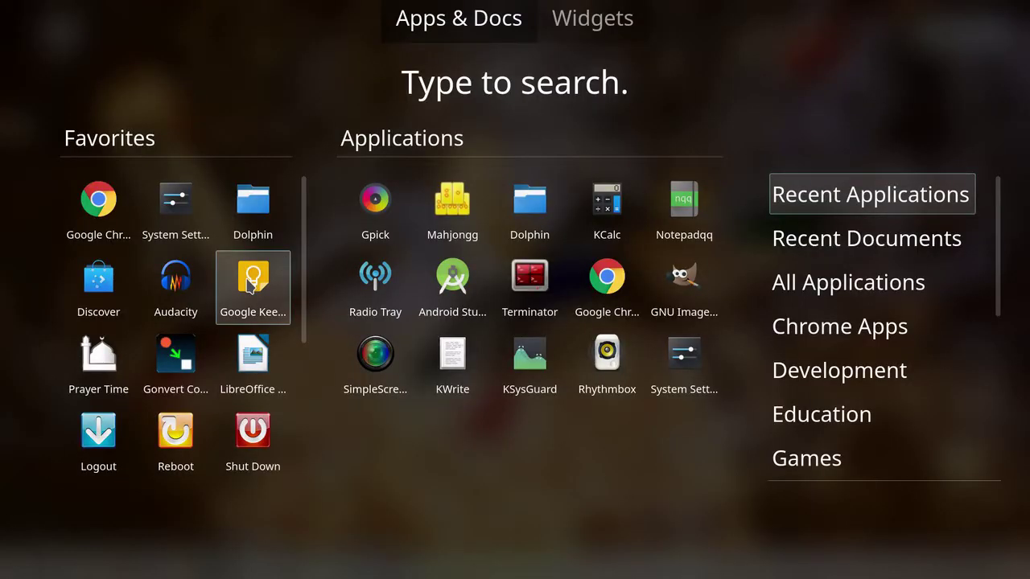
{"action": "left_click", "coordinate": [251, 282]}
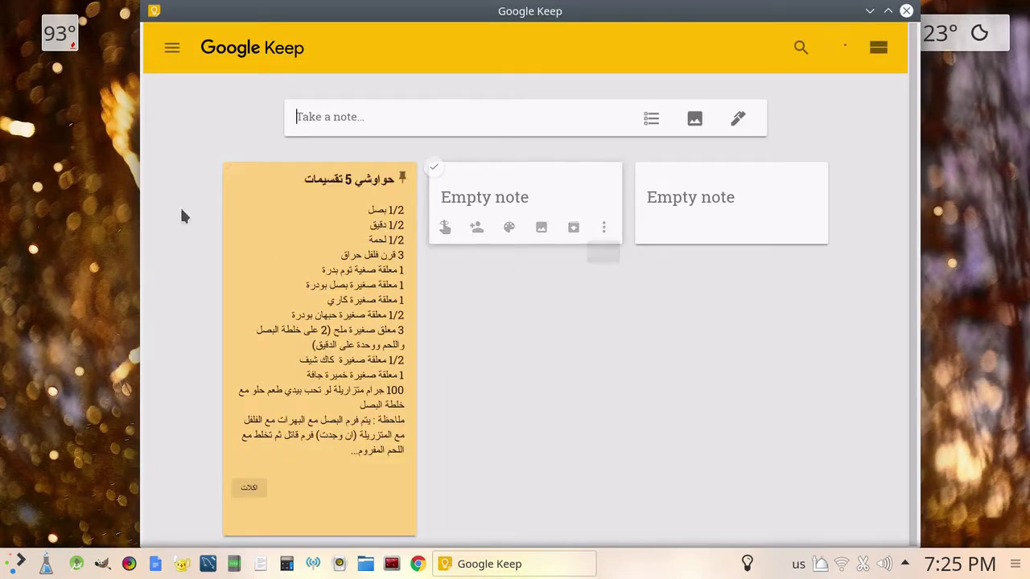
{"action": "left_click", "coordinate": [907, 11]}
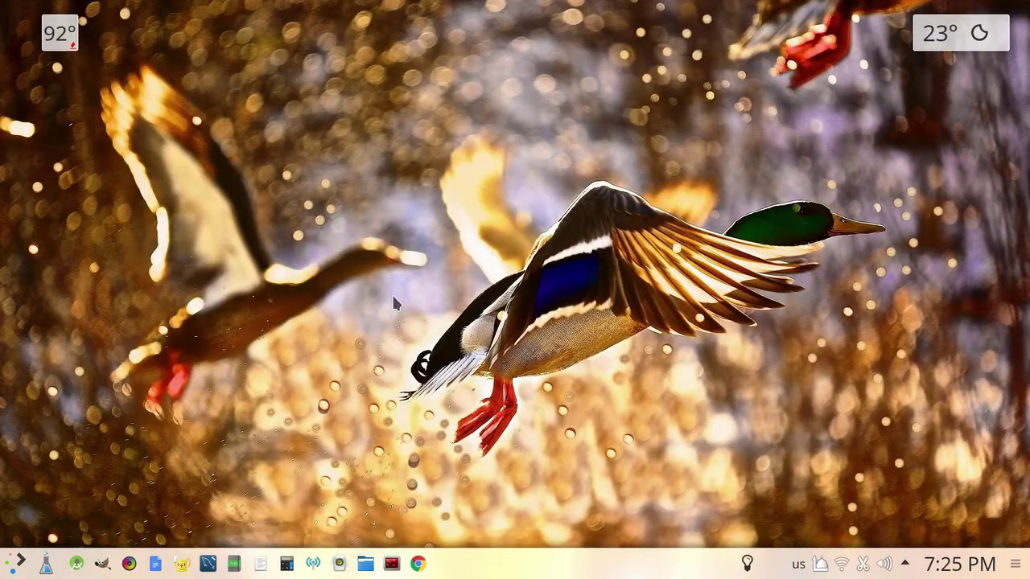
- Play simplescreenrecorder-2018-10-16_19.13.50.mkv from the Videos folder in Dolphin
{"action": "left_click", "coordinate": [365, 564]}
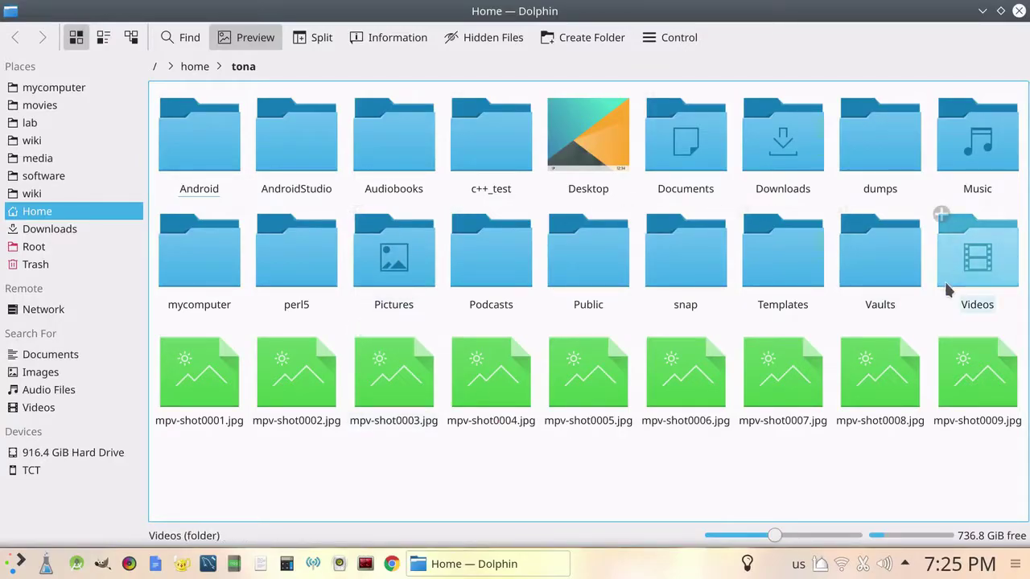
{"action": "left_click", "coordinate": [966, 260]}
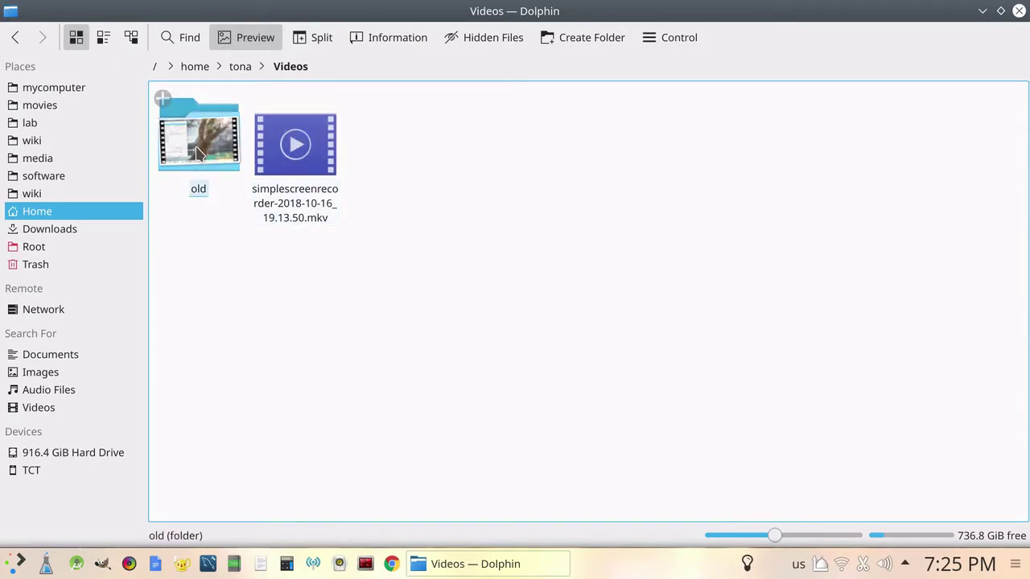
{"action": "left_click", "coordinate": [295, 146]}
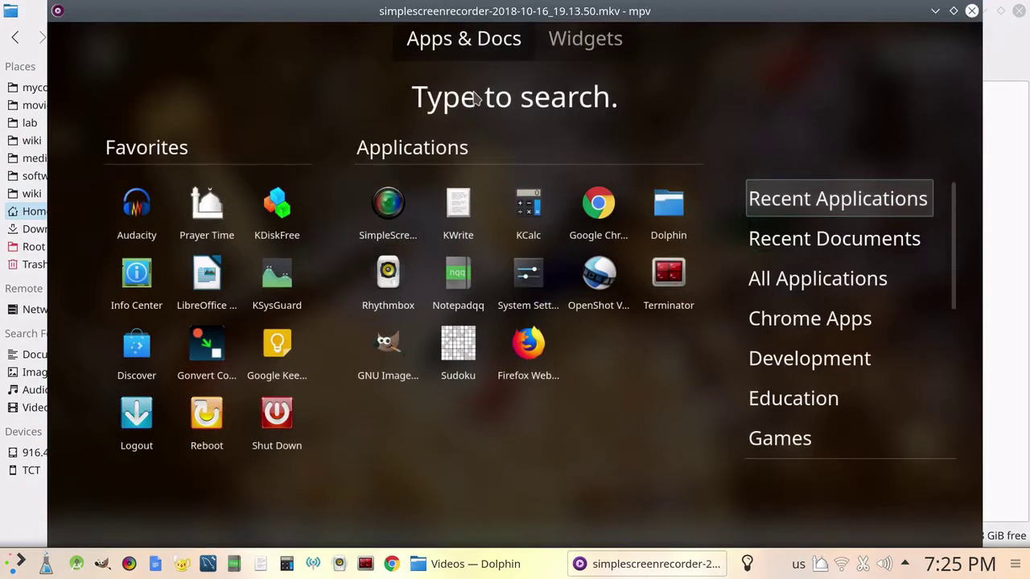
- Raise the mpv playback volume to 100% and lower it to 98%
{"action": "key", "text": "9"}
{"action": "key", "text": "0"}
{"action": "key", "text": "0"}
{"action": "key", "text": "0"}
{"action": "key", "text": "0"}
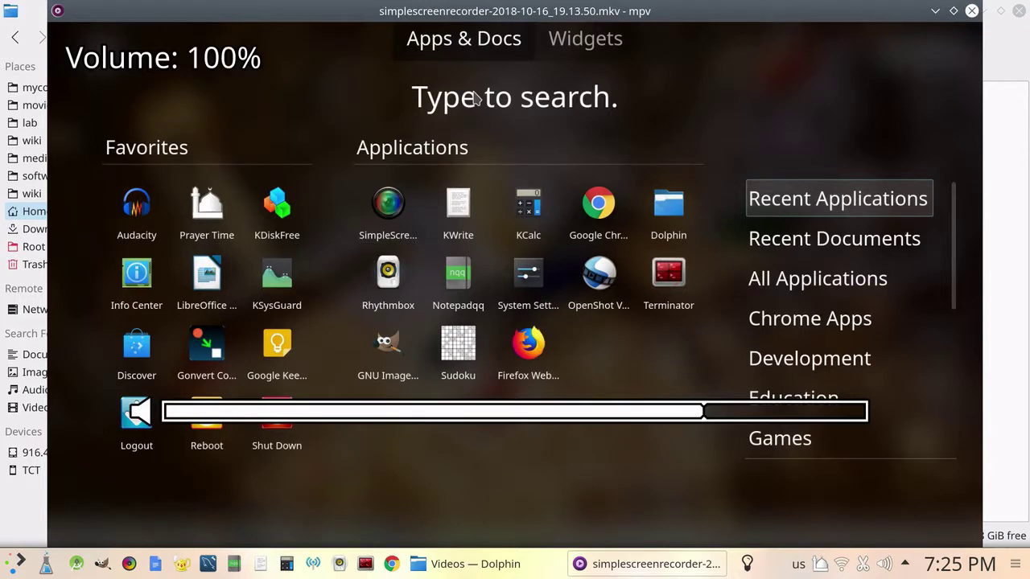
{"action": "key", "text": "9"}
{"action": "key", "text": "9"}
{"action": "key", "text": "9"}
{"action": "key", "text": "9"}
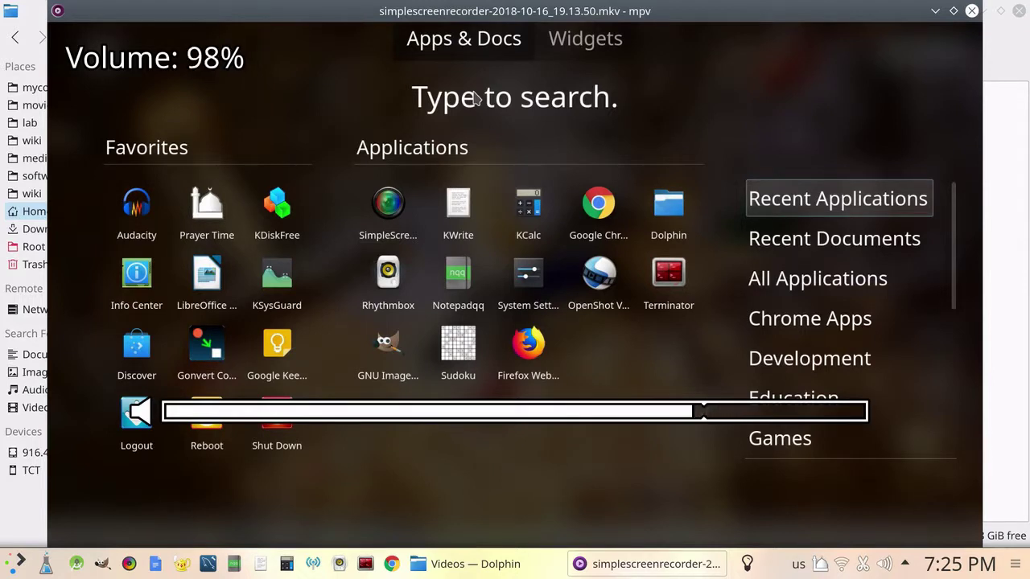
- Raise and lower the video's color saturation repeatedly to demonstrate the mpv picture adjustment
{"action": "key", "text": "8"}
{"action": "key", "text": "8"}
{"action": "key", "text": "8"}
{"action": "key", "text": "8"}
{"action": "key", "text": "8"}
{"action": "key", "text": "8"}
{"action": "key", "text": "7"}
{"action": "key", "text": "7"}
{"action": "key", "text": "7"}
{"action": "key", "text": "7"}
{"action": "key", "text": "7"}
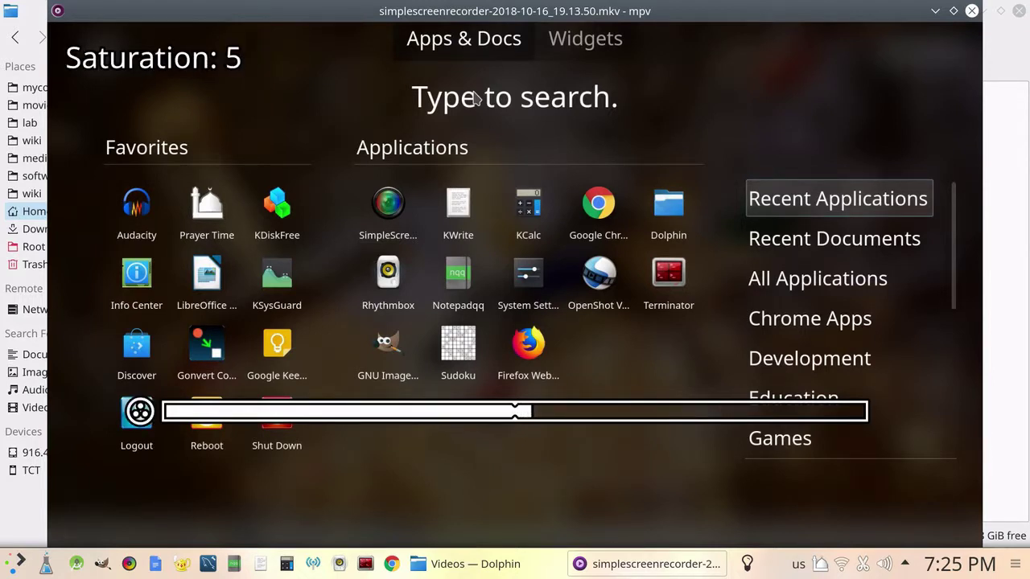
{"action": "key", "text": "8"}
{"action": "key", "text": "8"}
{"action": "key", "text": "8"}
{"action": "key", "text": "8"}
{"action": "key", "text": "8"}
{"action": "key", "text": "8"}
{"action": "key", "text": "8"}
{"action": "key", "text": "8"}
{"action": "key", "text": "8"}
{"action": "key", "text": "8"}
{"action": "key", "text": "7"}
{"action": "key", "text": "7"}
{"action": "key", "text": "7"}
{"action": "key", "text": "7"}
{"action": "key", "text": "7"}
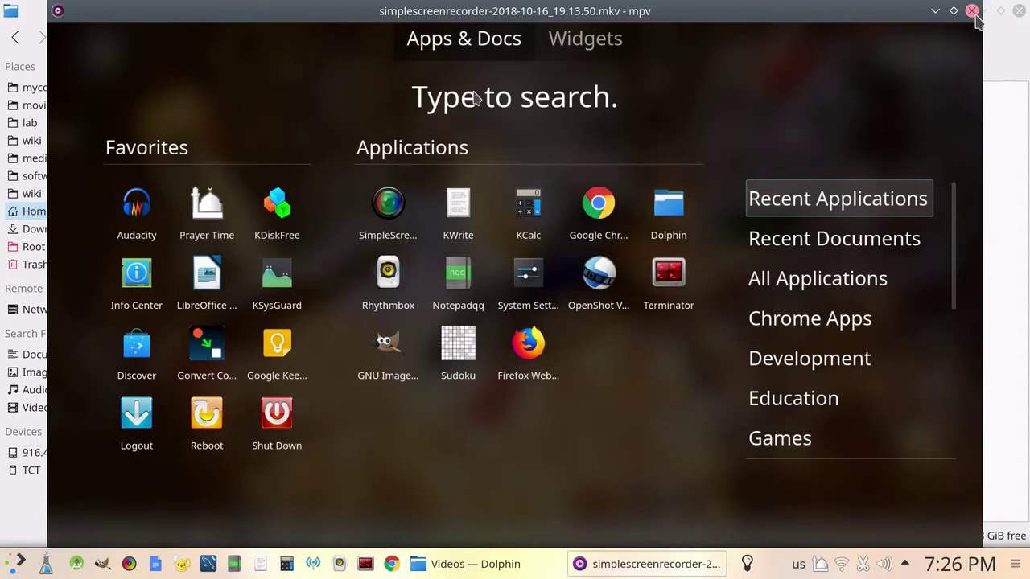
- Hide the subtitles in mpv, make them visible again, and close the player
{"action": "key", "text": "v"}
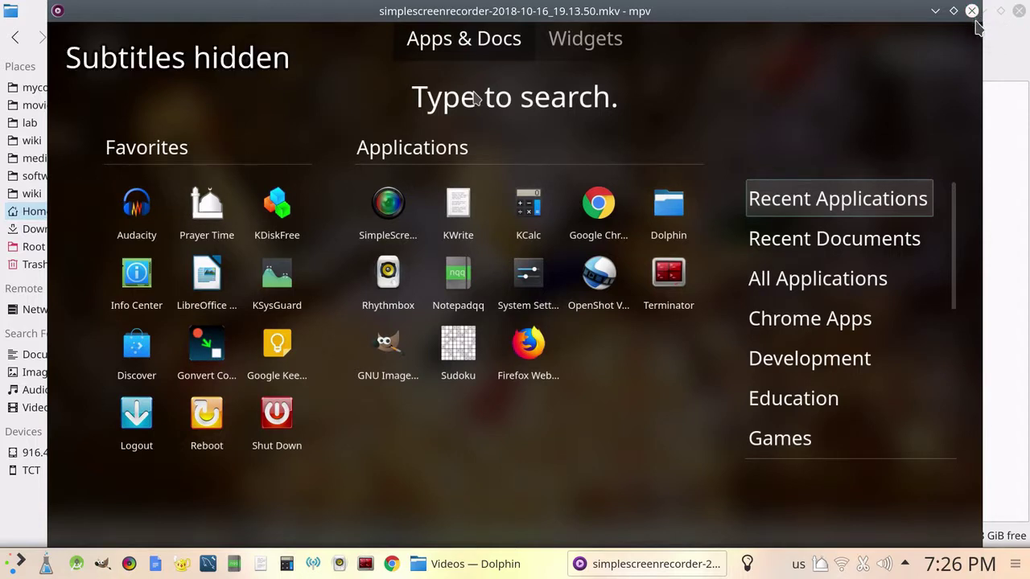
{"action": "key", "text": "v"}
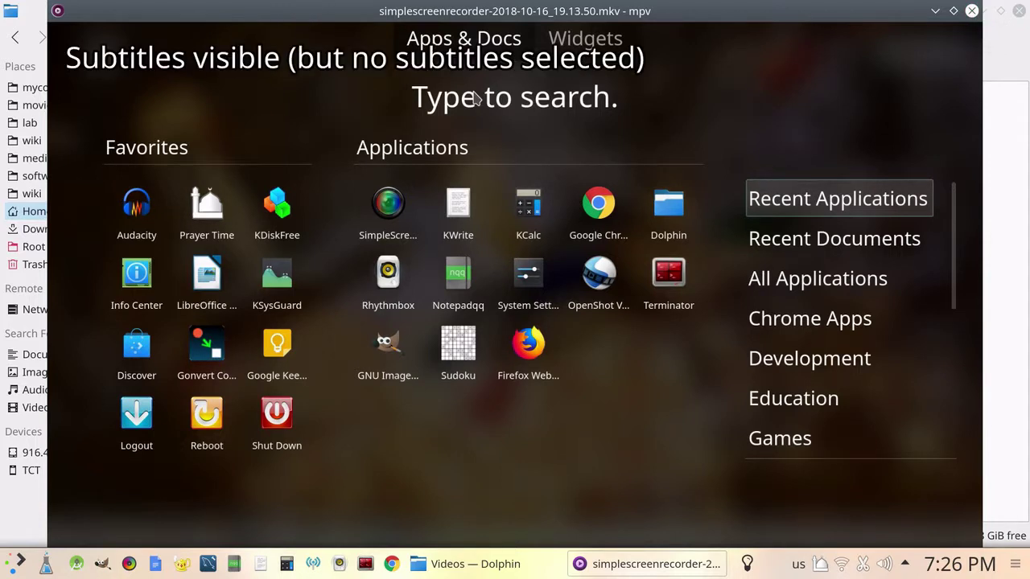
{"action": "left_click", "coordinate": [972, 11]}
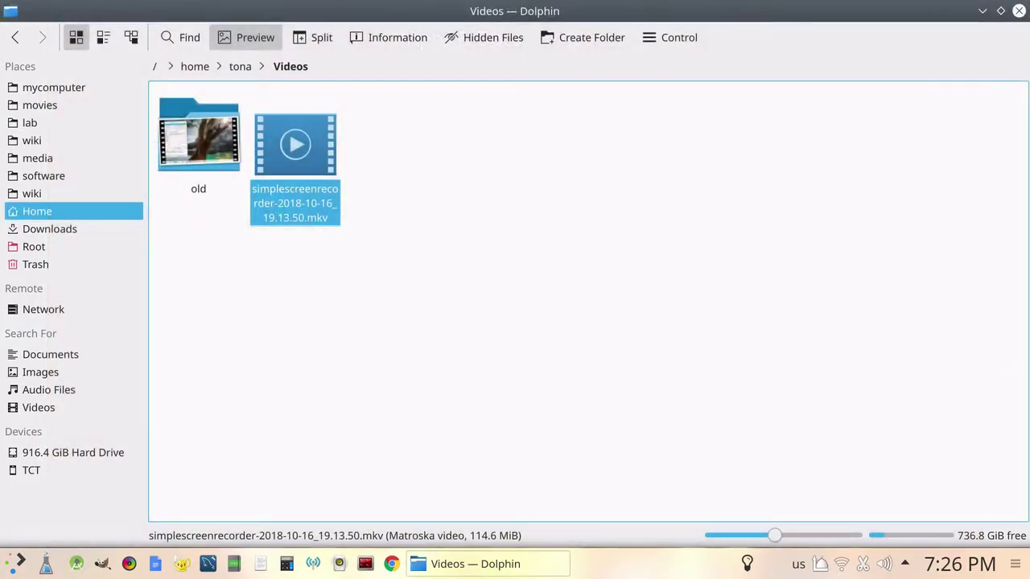
- Launch mpv Media Player from the Multimedia category, move its empty window toward the middle of the desktop, and close it
{"action": "left_click", "coordinate": [16, 565]}
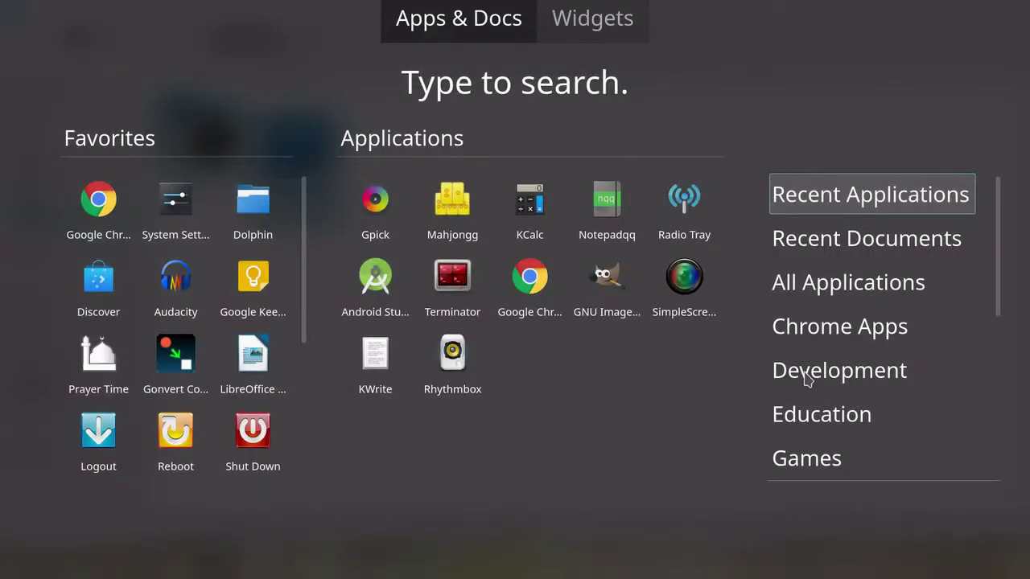
{"action": "mouse_move", "coordinate": [865, 404]}
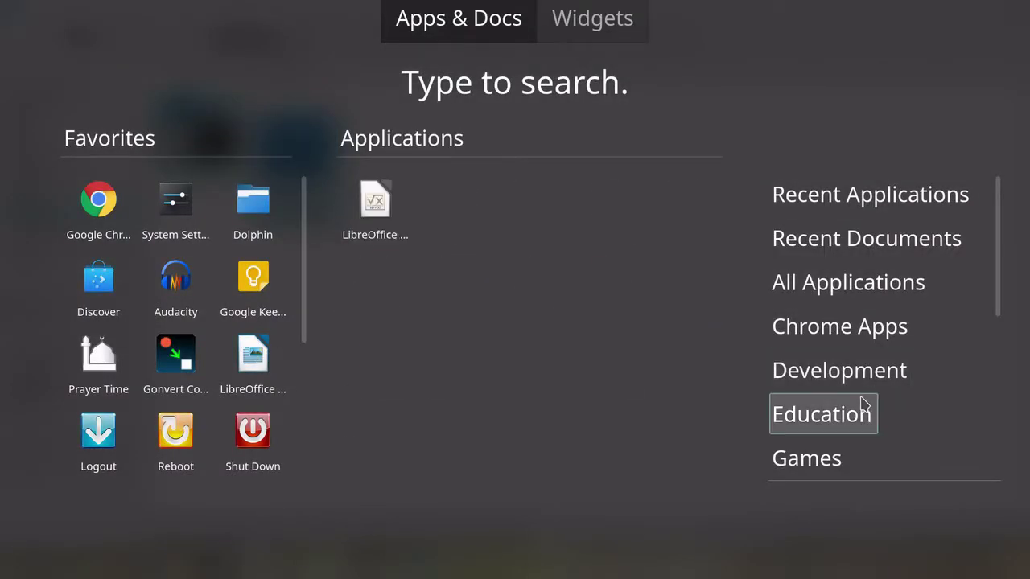
{"action": "scroll", "coordinate": [861, 406], "scroll_direction": "down", "scroll_amount": 4}
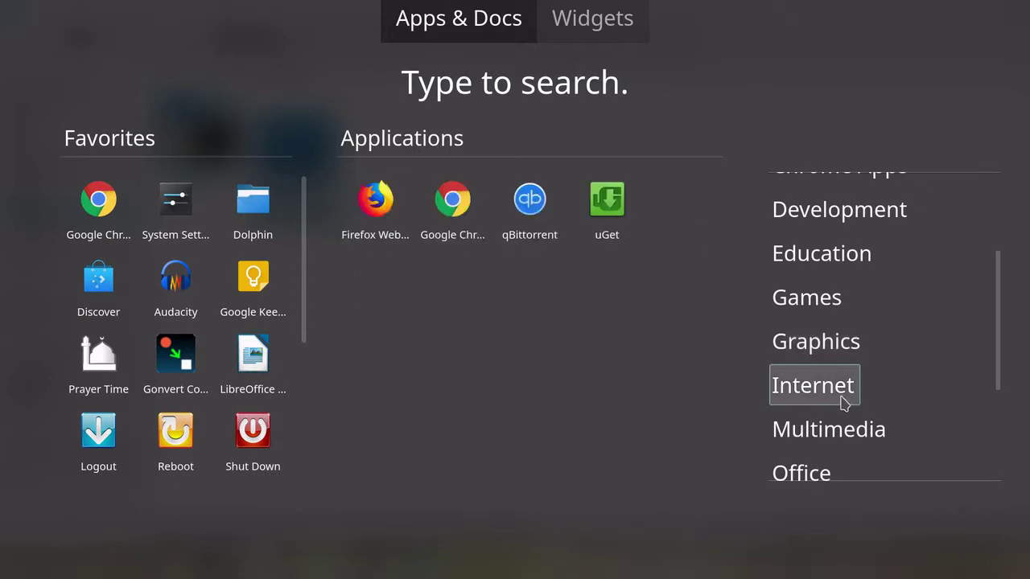
{"action": "mouse_move", "coordinate": [847, 437]}
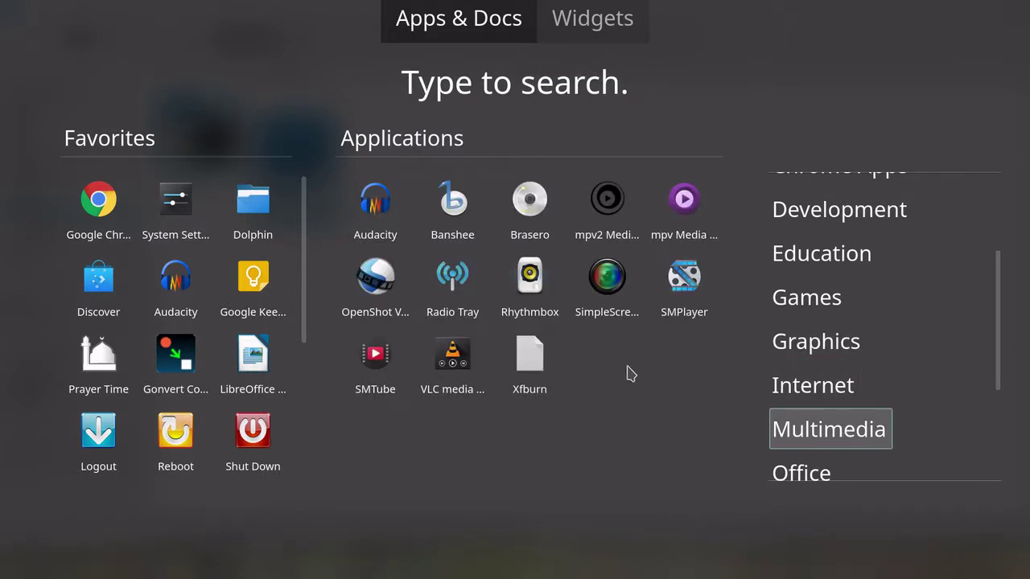
{"action": "left_click", "coordinate": [685, 197]}
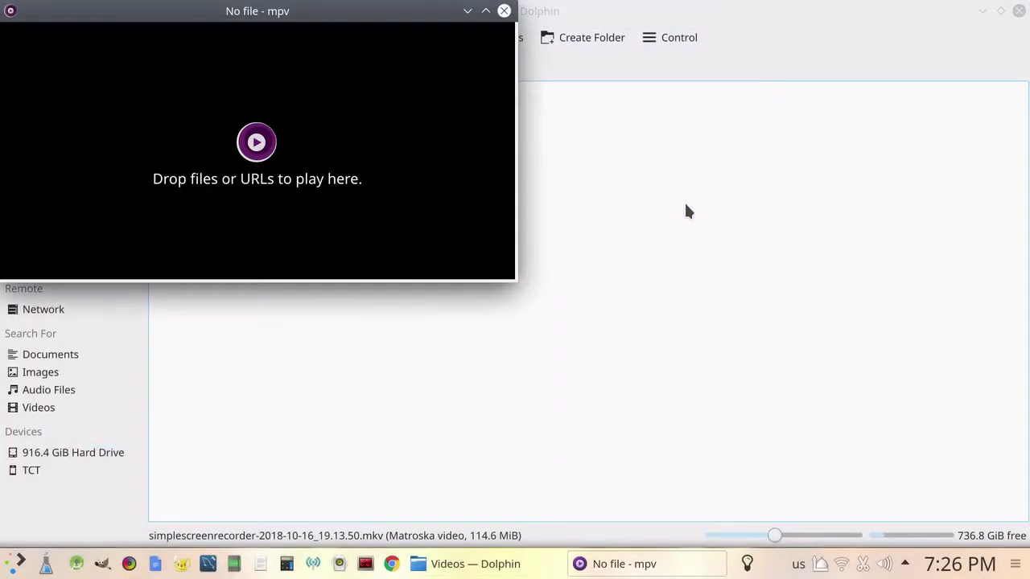
{"action": "left_click_drag", "start_coordinate": [254, 15], "coordinate": [439, 133]}
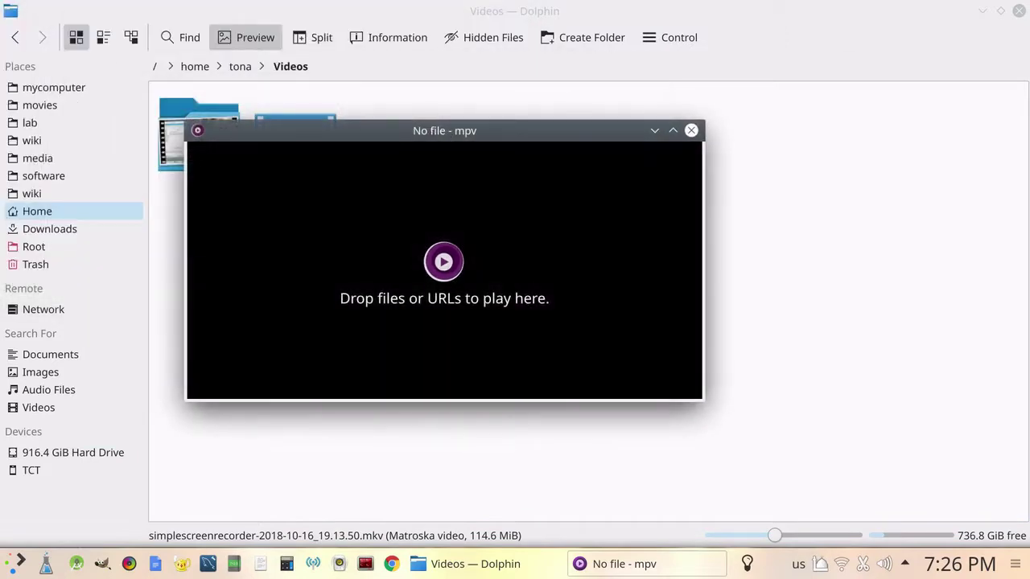
{"action": "left_click", "coordinate": [691, 131]}
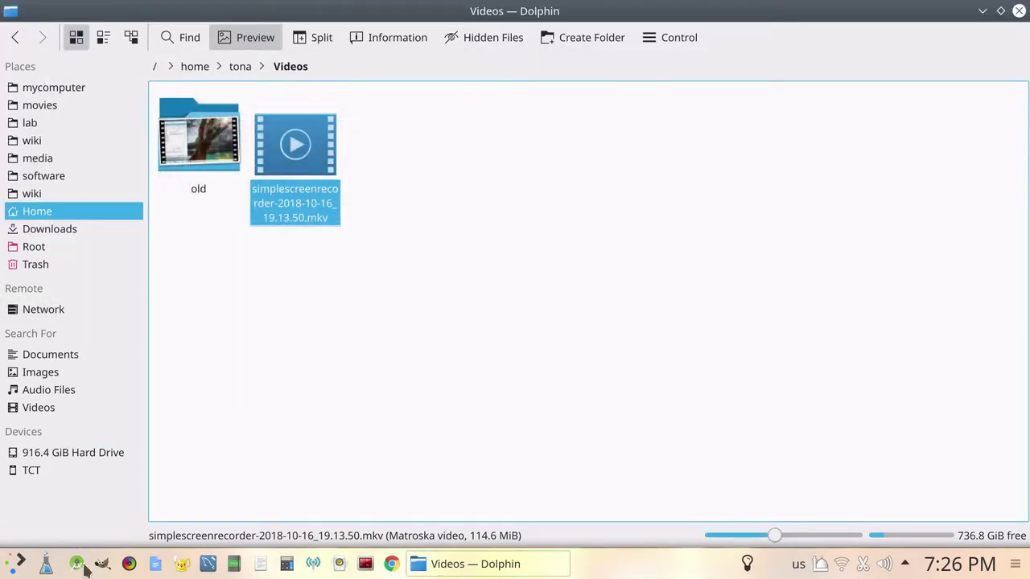
- Launch the uGet download manager from the Internet application category
{"action": "key", "text": "super"}
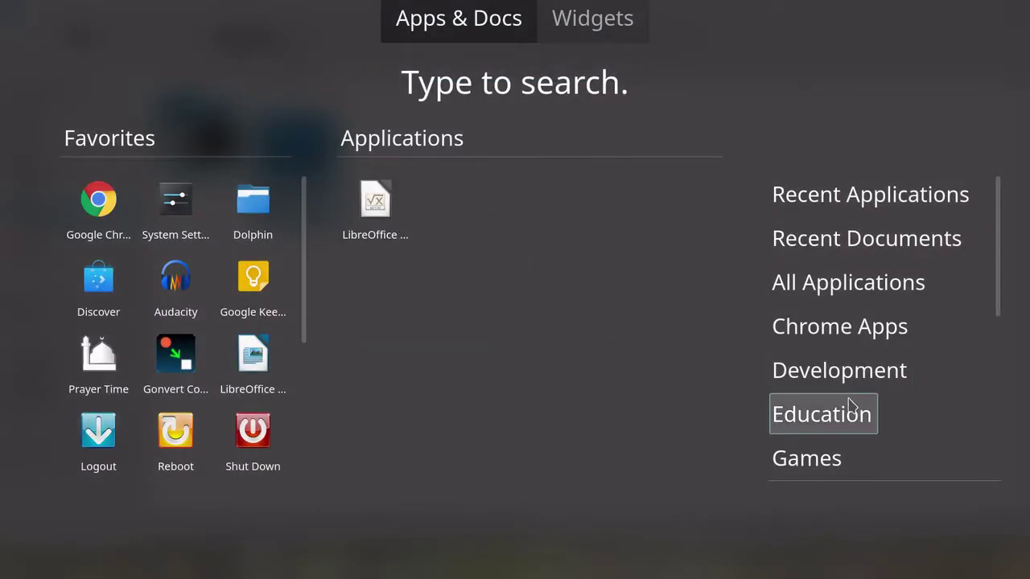
{"action": "mouse_move", "coordinate": [841, 366]}
{"action": "mouse_move", "coordinate": [843, 338]}
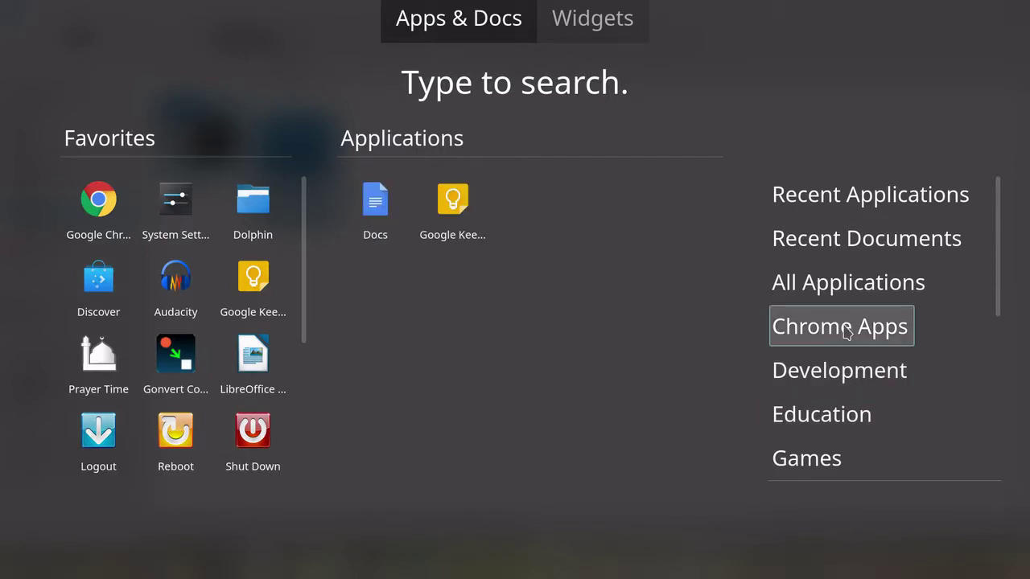
{"action": "scroll", "coordinate": [907, 345], "scroll_direction": "down", "scroll_amount": 2}
{"action": "mouse_move", "coordinate": [821, 396]}
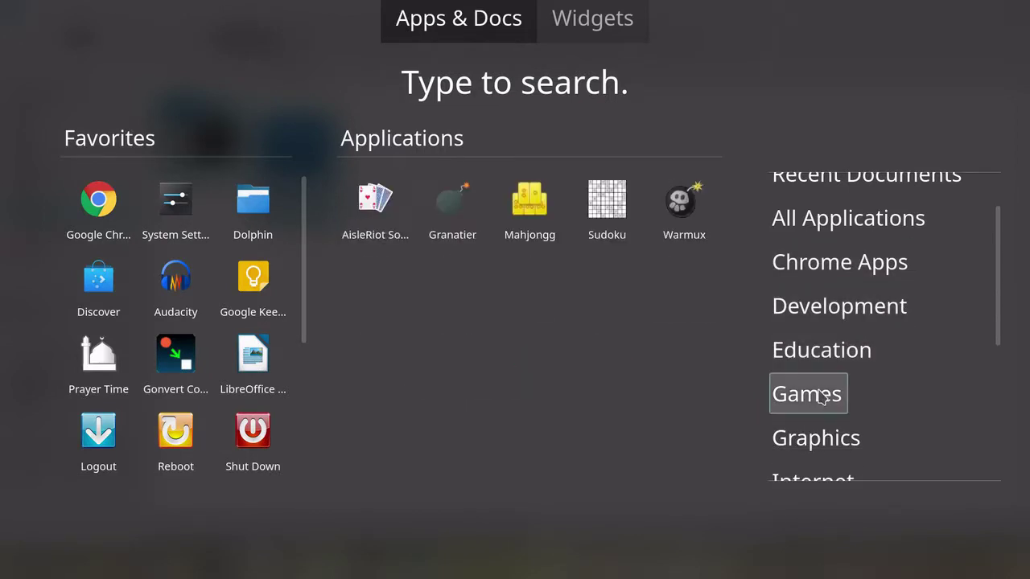
{"action": "scroll", "coordinate": [821, 396], "scroll_direction": "down", "scroll_amount": 2}
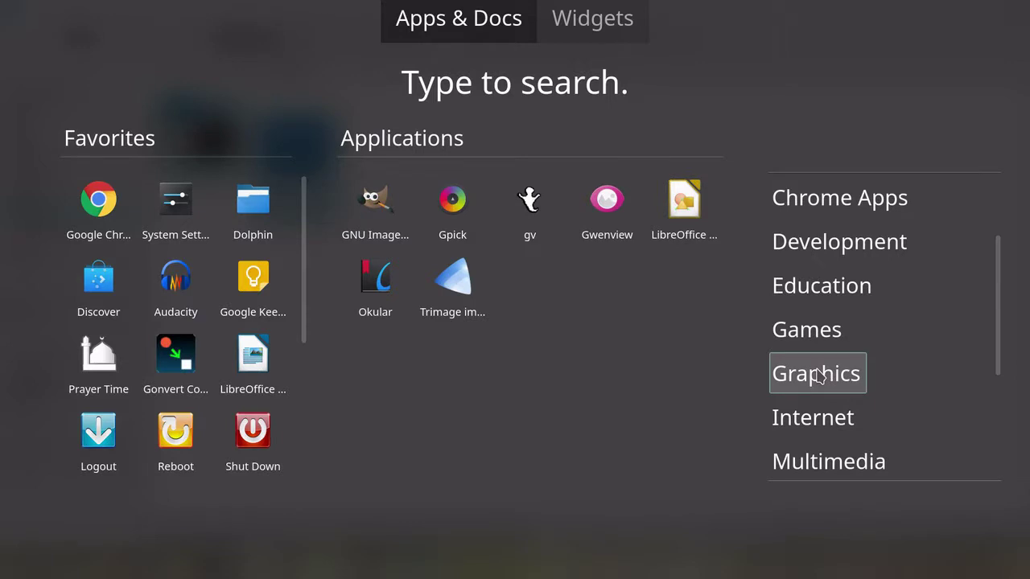
{"action": "mouse_move", "coordinate": [811, 424]}
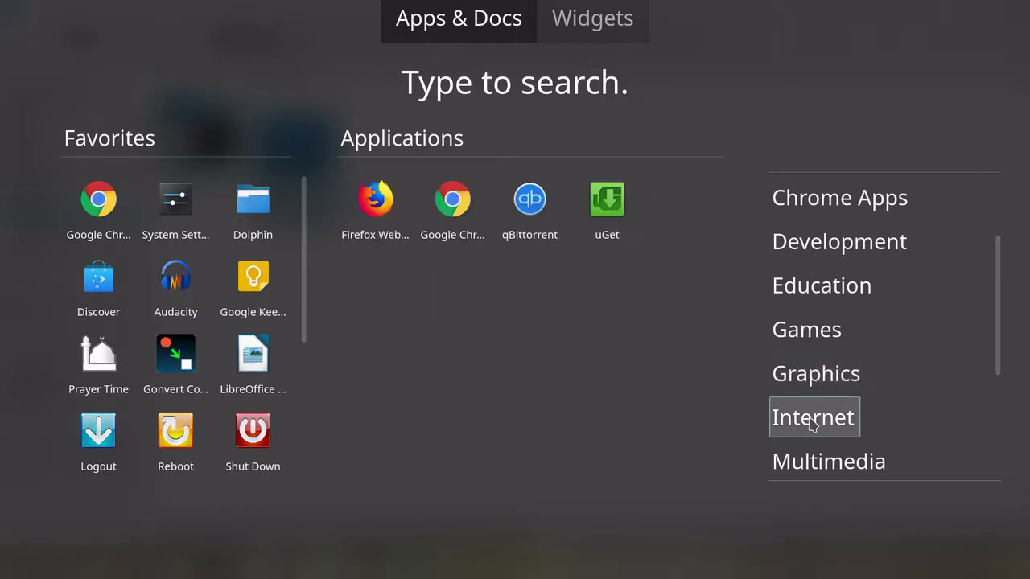
{"action": "left_click", "coordinate": [610, 204]}
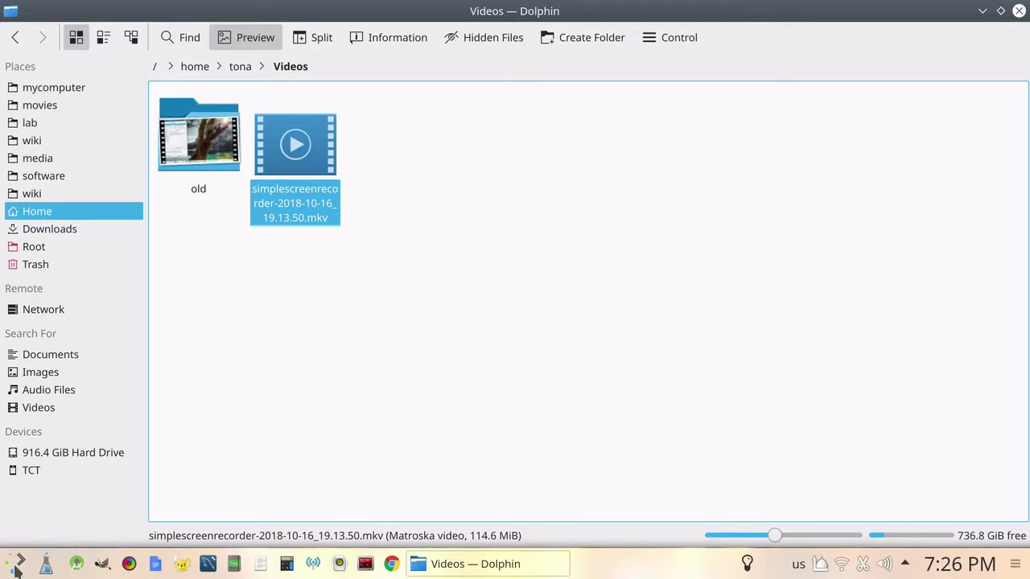
- Show the uGet main window through its uget-gtk entry in the hidden system tray items
{"action": "left_click", "coordinate": [907, 566]}
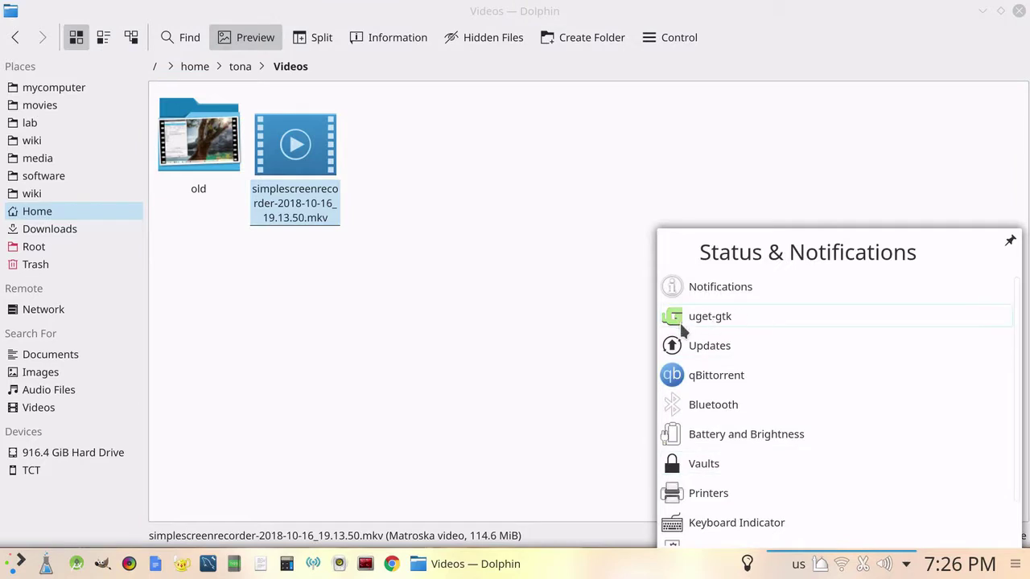
{"action": "right_click", "coordinate": [704, 316]}
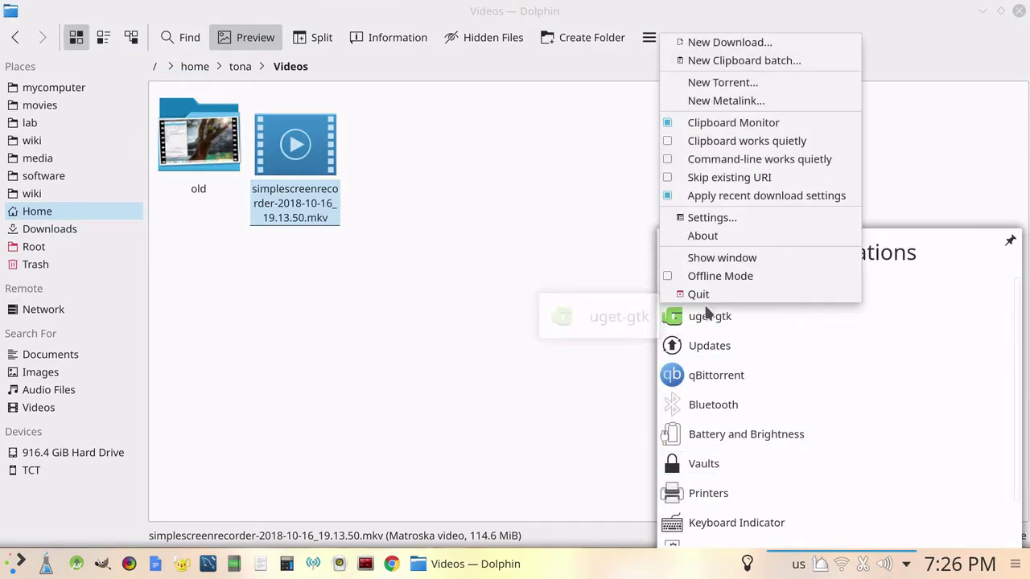
{"action": "left_click", "coordinate": [724, 259]}
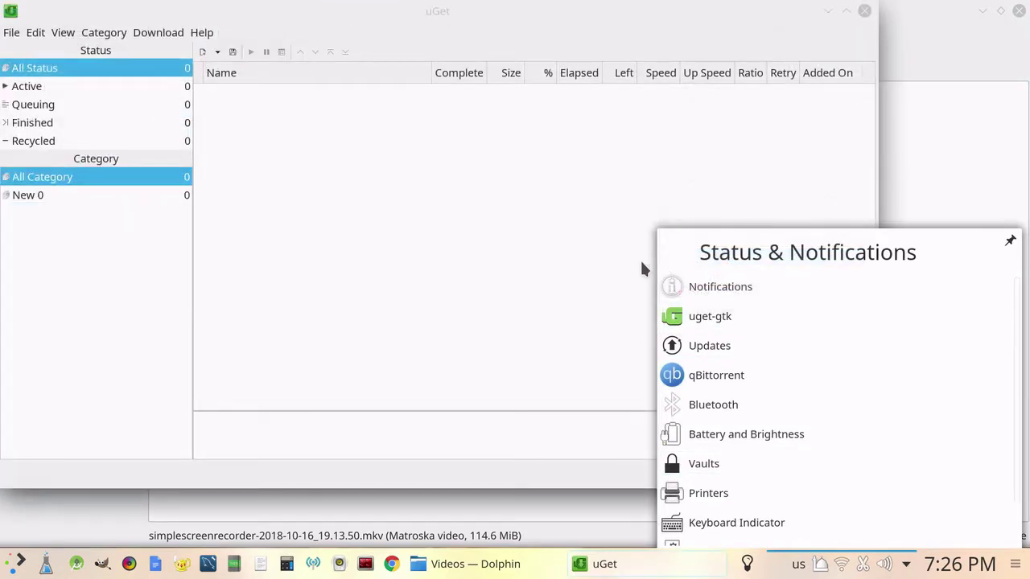
- Look through uGet's menus, open its settings and review the Clipboard, Bandwidth, Scheduler and Plug-in pages
{"action": "left_click", "coordinate": [159, 36]}
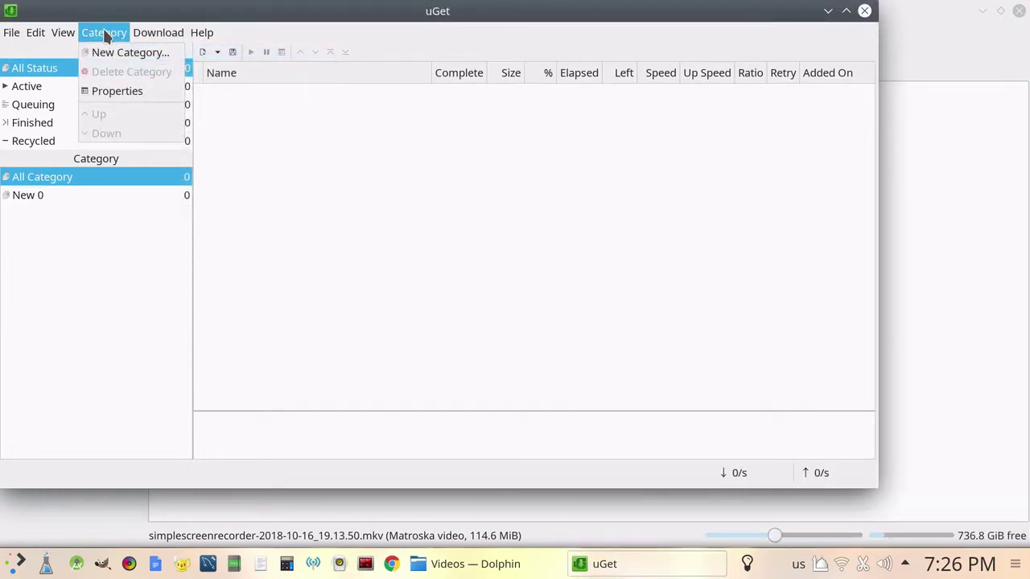
{"action": "mouse_move", "coordinate": [61, 32]}
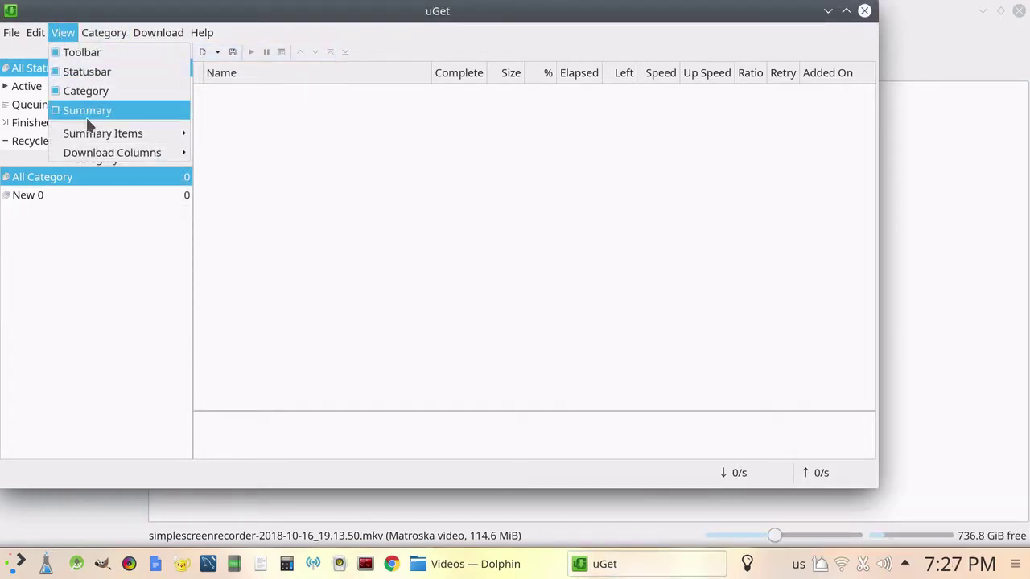
{"action": "left_click", "coordinate": [64, 178]}
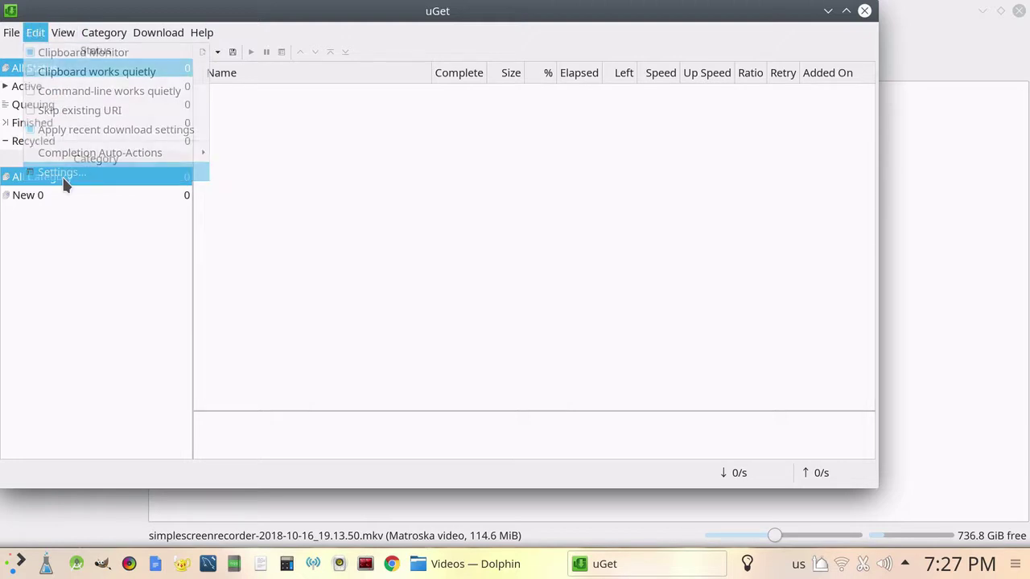
{"action": "left_click", "coordinate": [187, 138]}
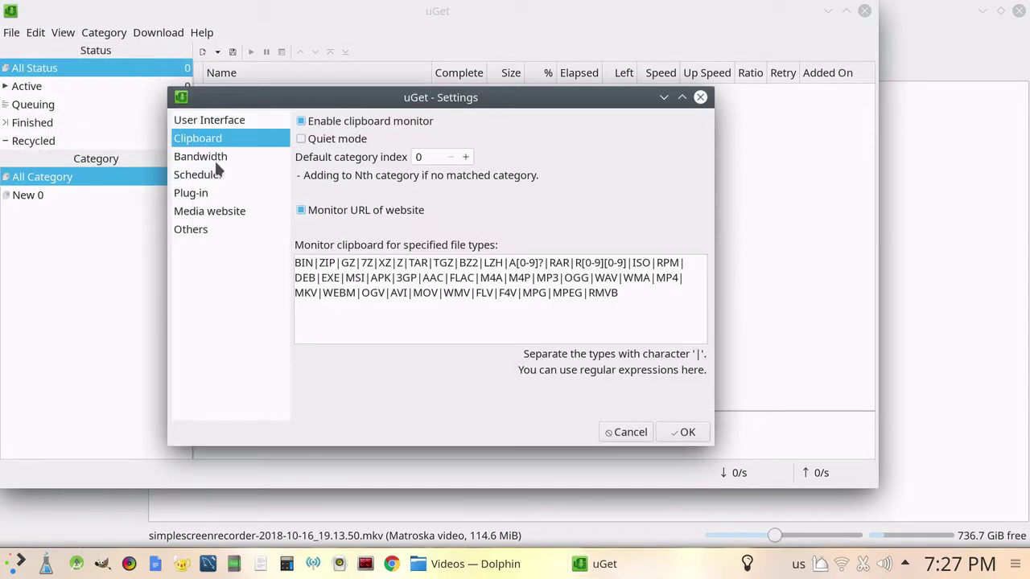
{"action": "left_click", "coordinate": [217, 165]}
{"action": "left_click", "coordinate": [204, 183]}
{"action": "left_click", "coordinate": [200, 198]}
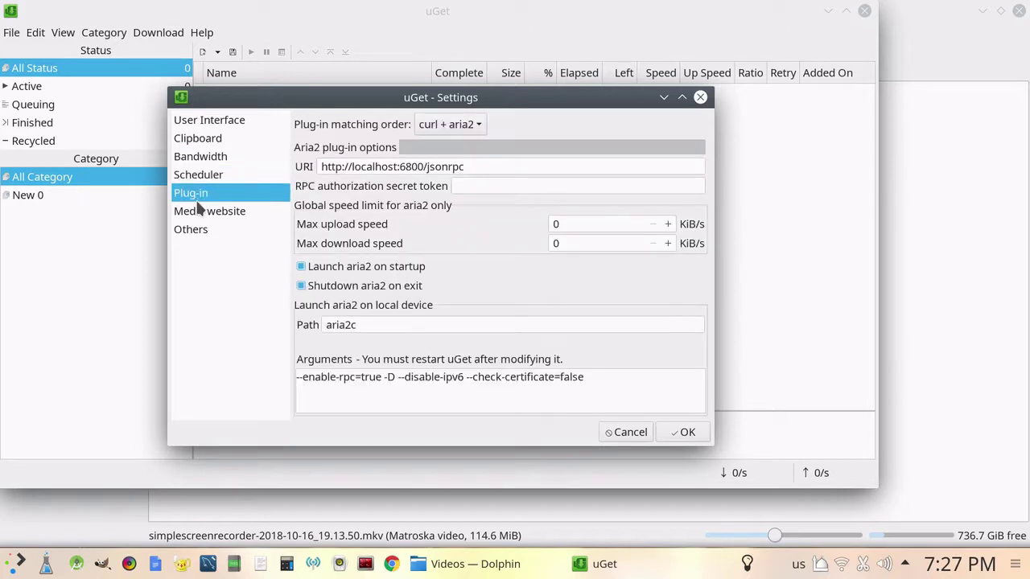
- View the available plug-in matching orders, cancel the uGet settings without changes, and close the uGet window
{"action": "left_click", "coordinate": [477, 126]}
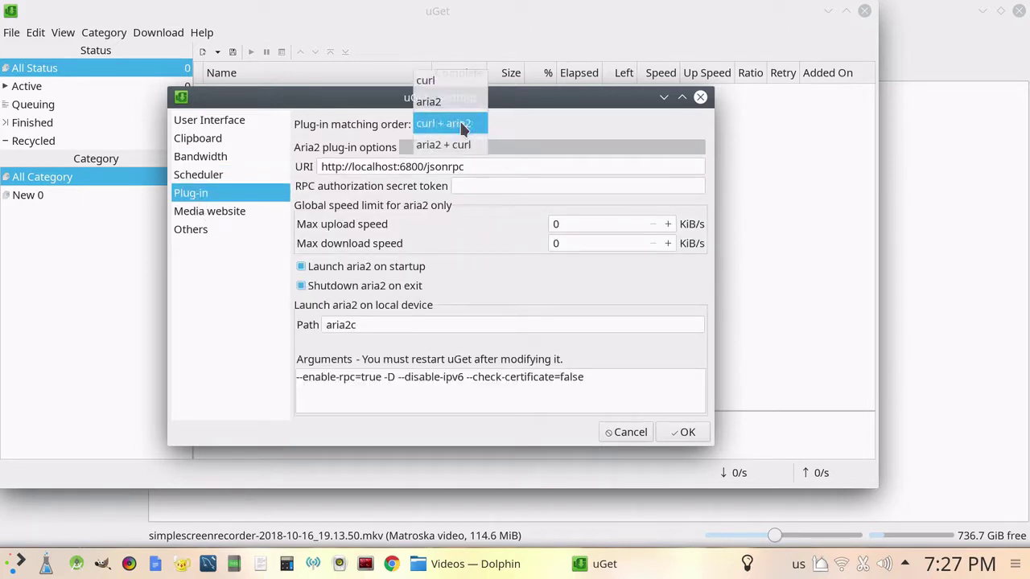
{"action": "left_click", "coordinate": [541, 126]}
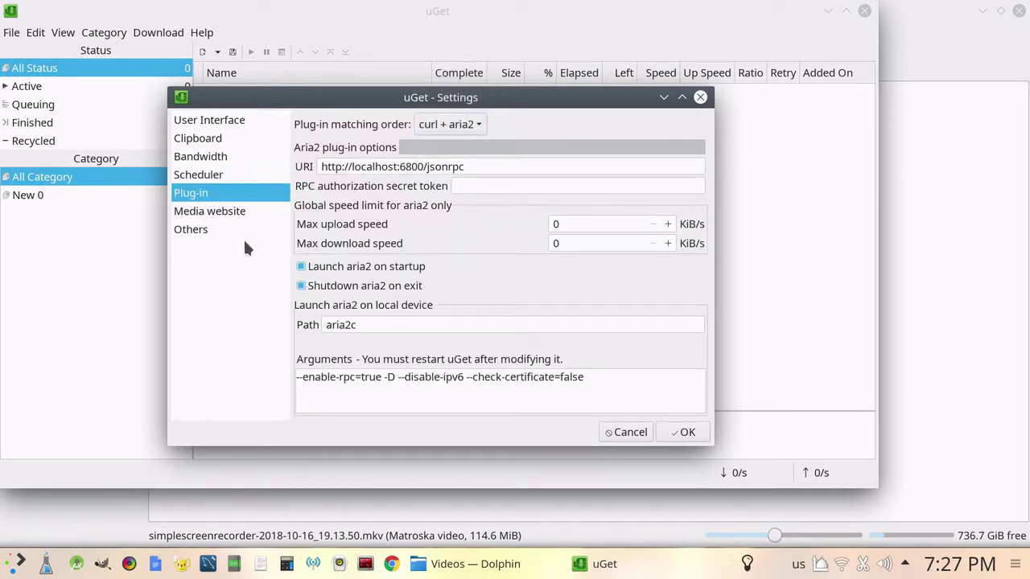
{"action": "left_click", "coordinate": [624, 434]}
{"action": "left_click", "coordinate": [865, 11]}
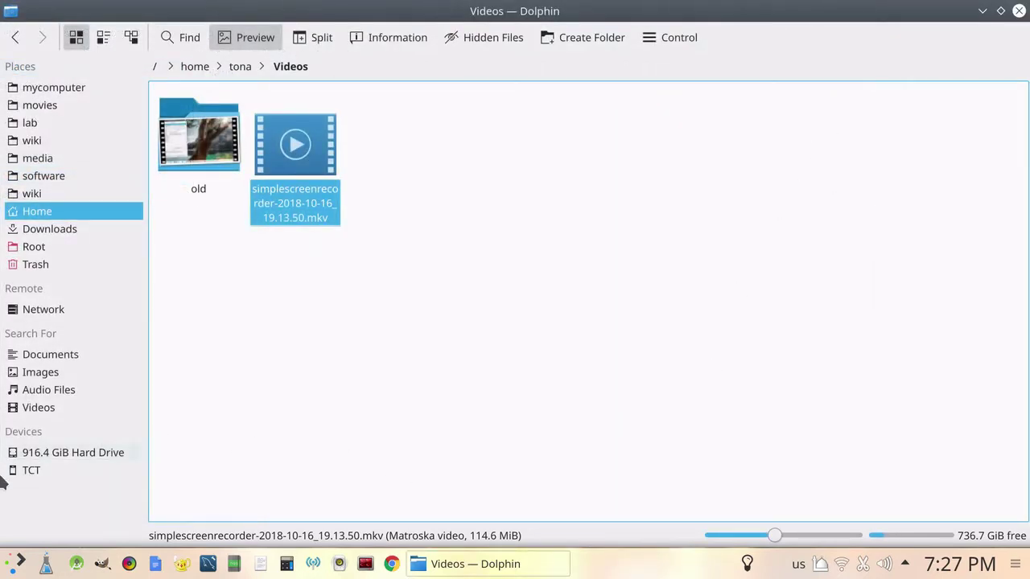
- Launch OpenShot Video Editor from the Multimedia application category
{"action": "left_click", "coordinate": [14, 565]}
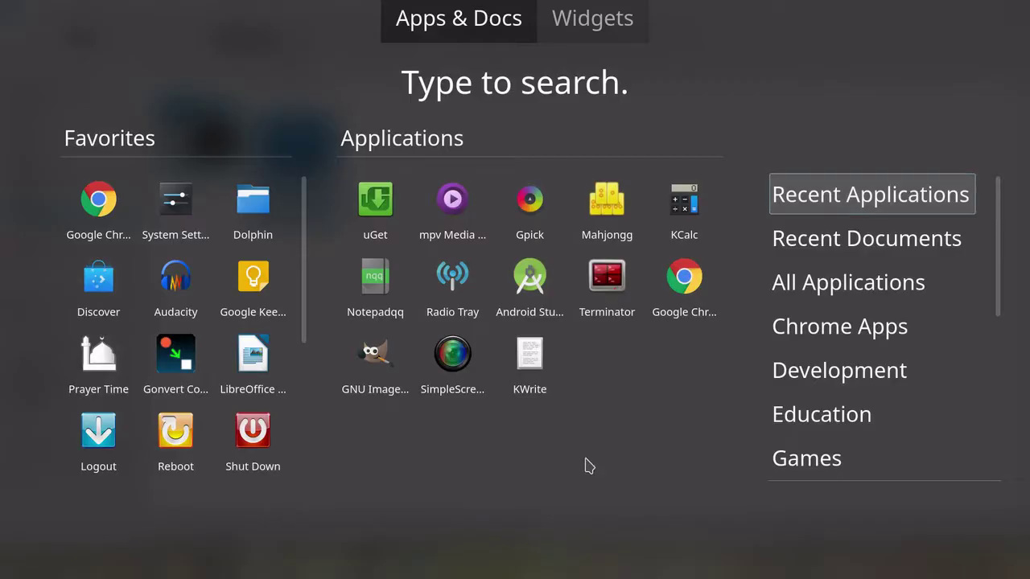
{"action": "mouse_move", "coordinate": [856, 285]}
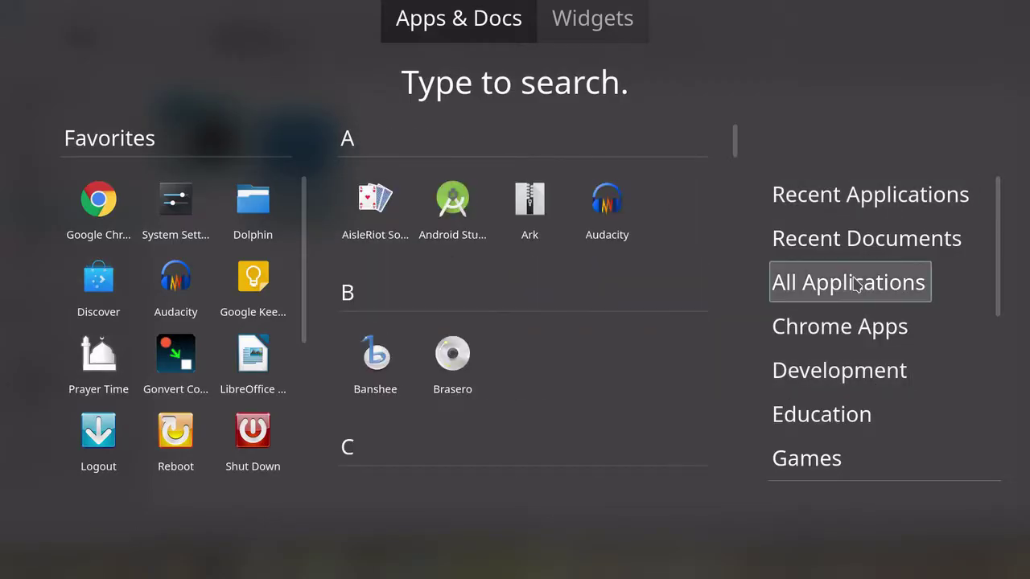
{"action": "scroll", "coordinate": [852, 398], "scroll_direction": "down", "scroll_amount": 1}
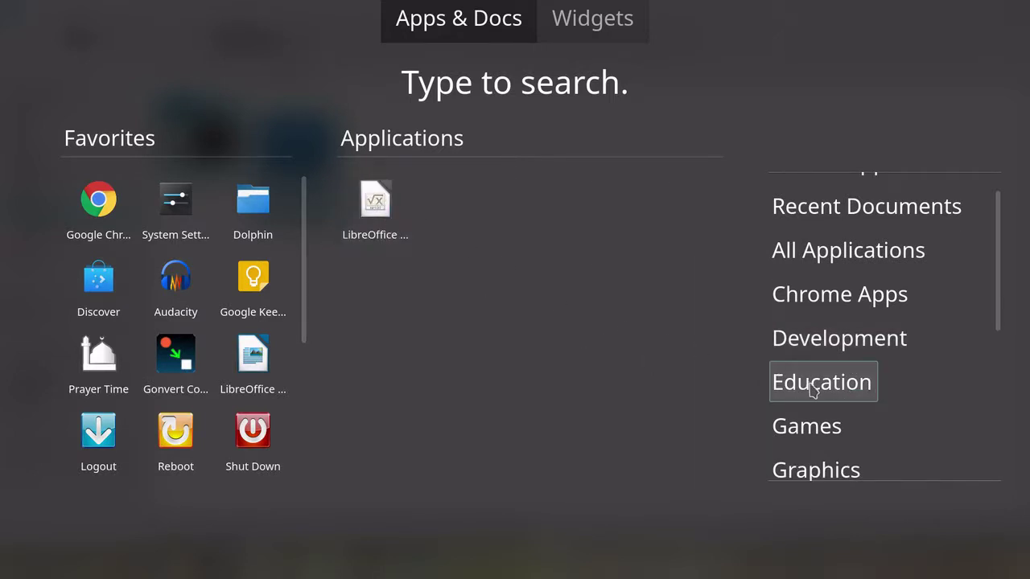
{"action": "scroll", "coordinate": [842, 405], "scroll_direction": "down", "scroll_amount": 3}
{"action": "left_click", "coordinate": [839, 410]}
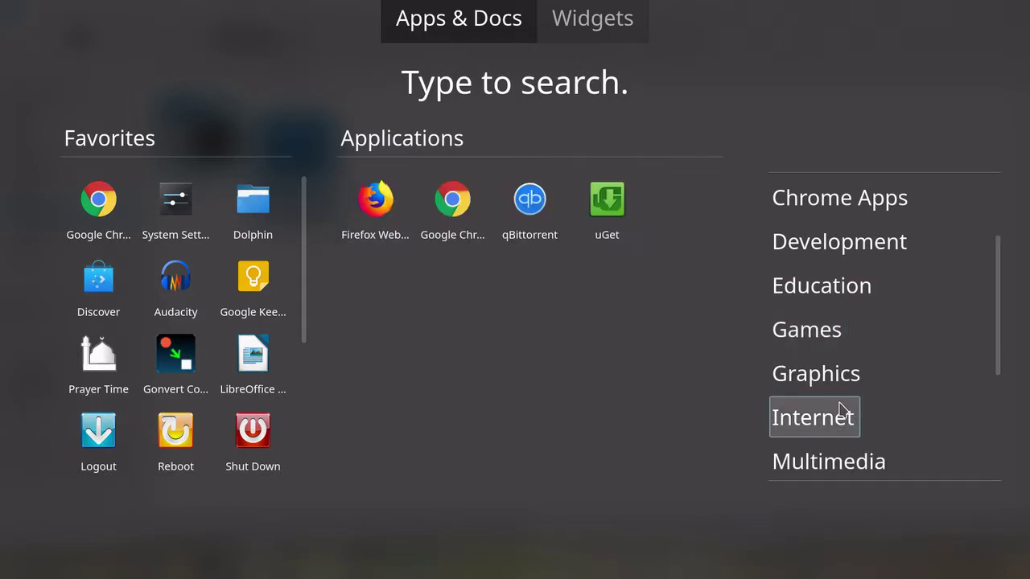
{"action": "scroll", "coordinate": [839, 410], "scroll_direction": "down", "scroll_amount": 2}
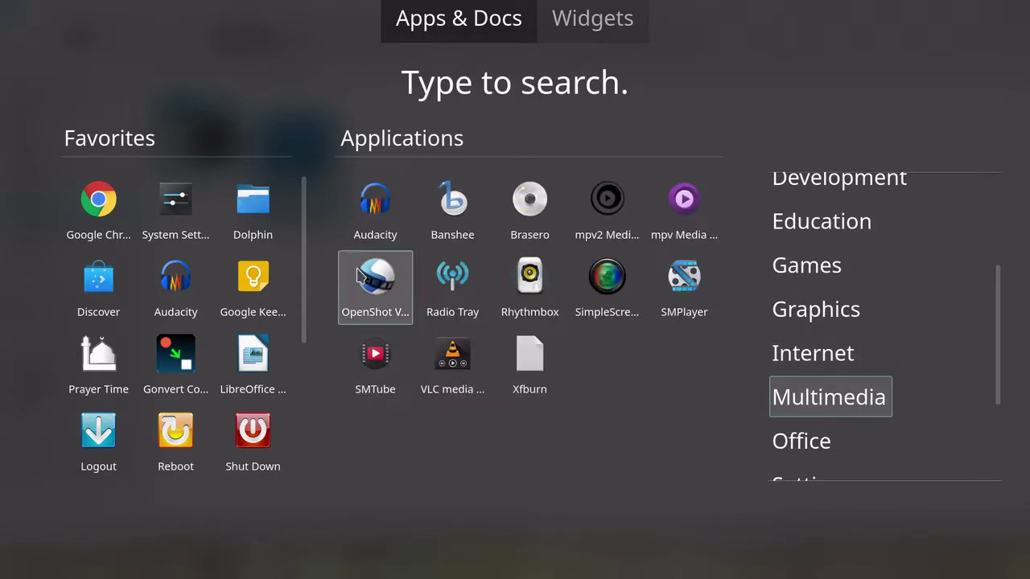
{"action": "left_click", "coordinate": [382, 282]}
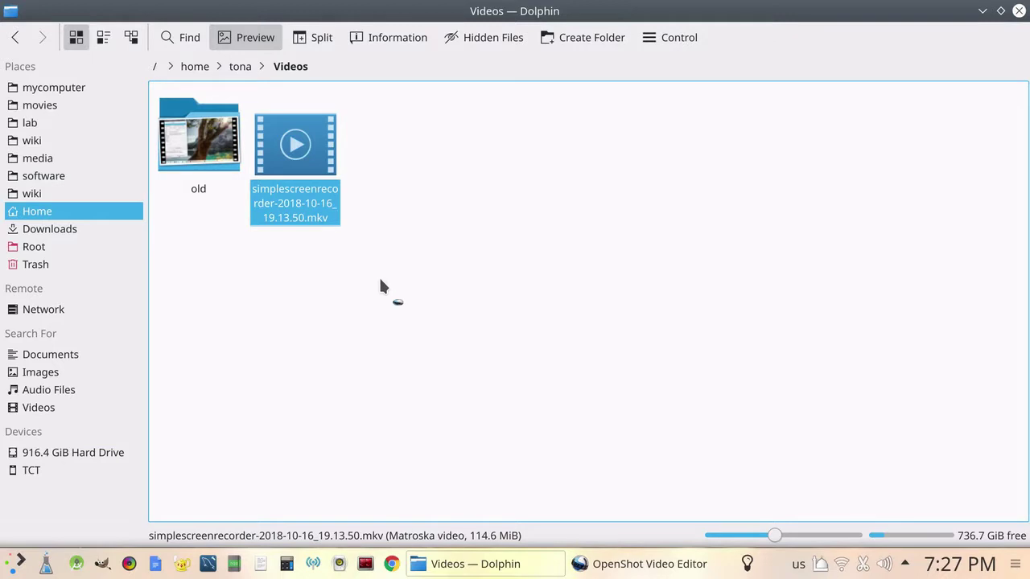
- Browse the application categories and open Info Center from the System category
{"action": "left_click", "coordinate": [18, 564]}
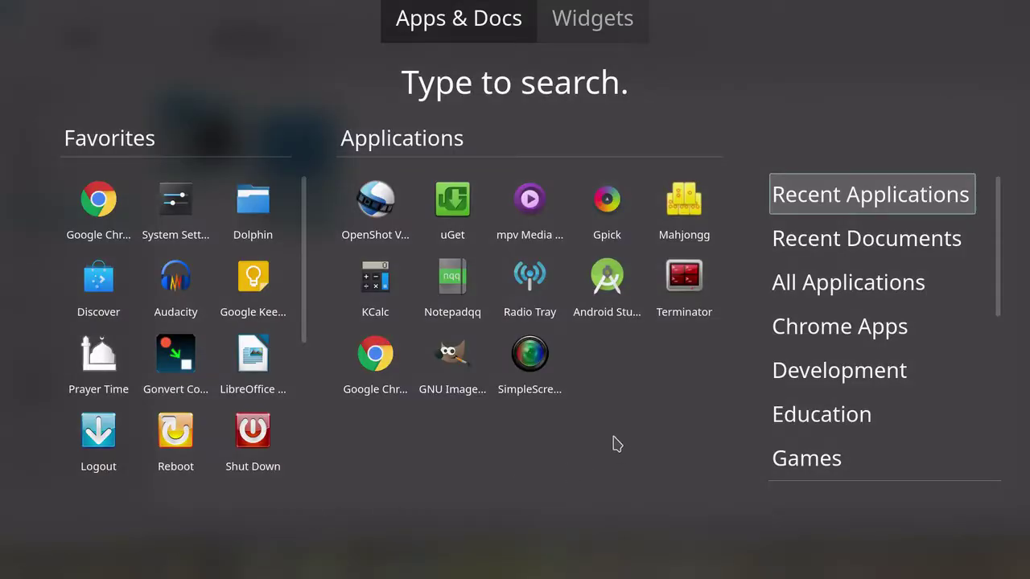
{"action": "mouse_move", "coordinate": [904, 378]}
{"action": "scroll", "coordinate": [894, 405], "scroll_direction": "down", "scroll_amount": 5}
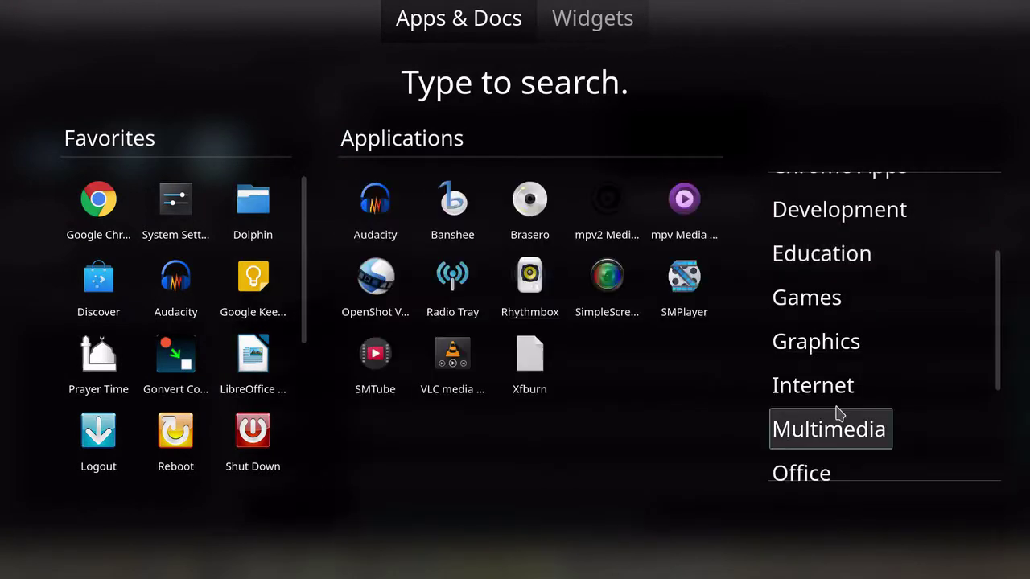
{"action": "scroll", "coordinate": [845, 441], "scroll_direction": "down", "scroll_amount": 3}
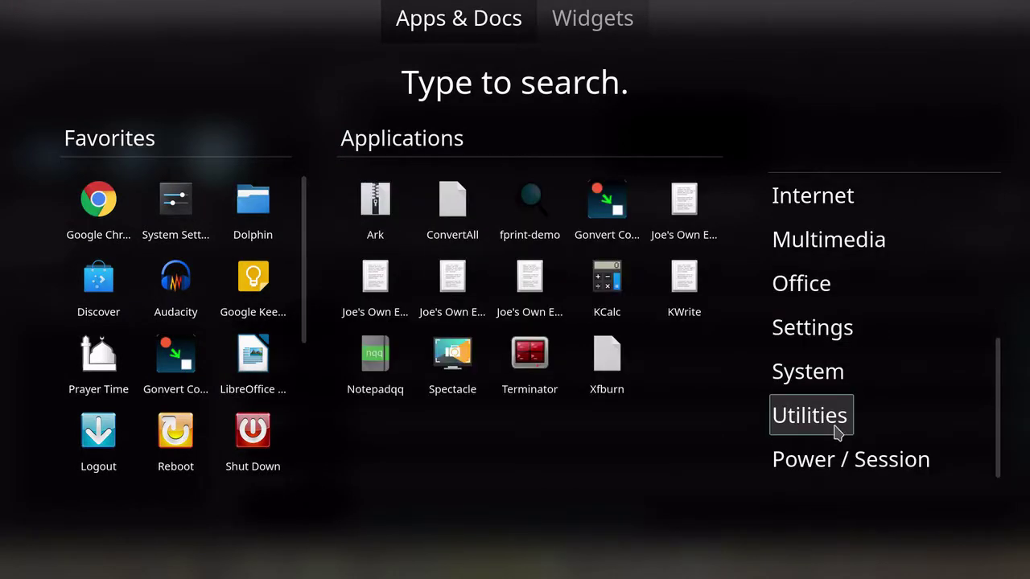
{"action": "mouse_move", "coordinate": [805, 381]}
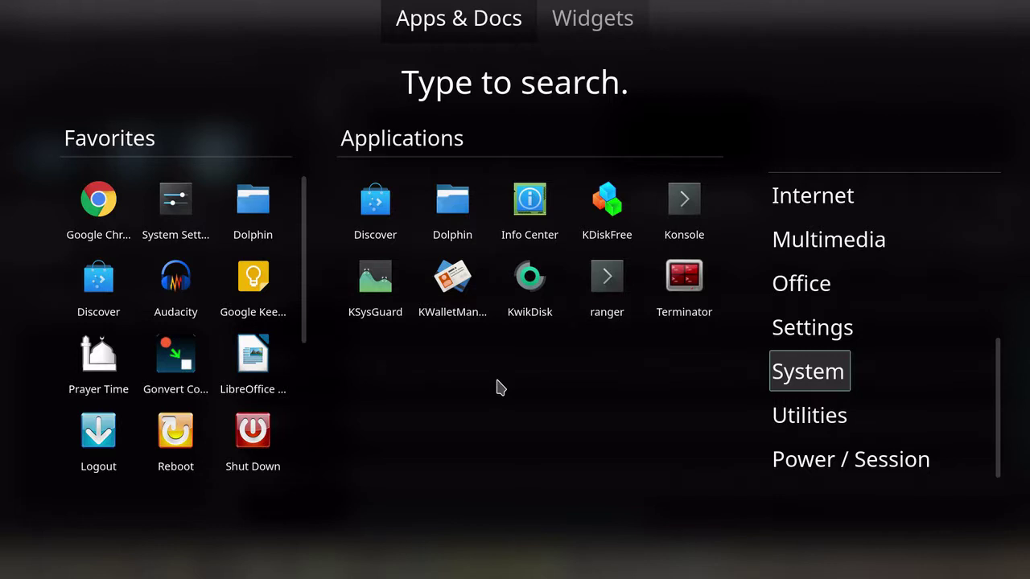
{"action": "left_click", "coordinate": [524, 208]}
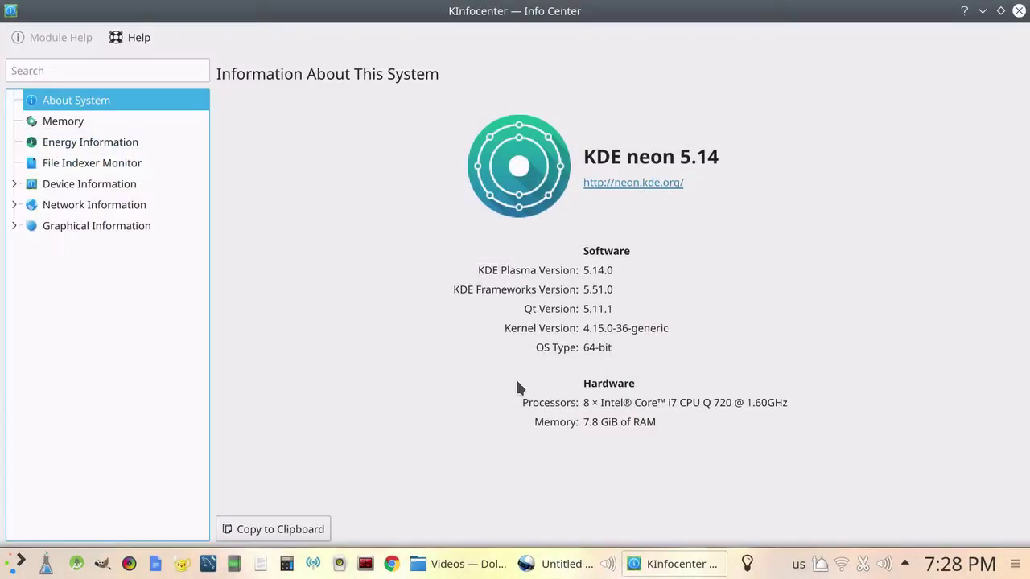
- Minimize Info Center, enlarge OpenShot's timeline area slightly, and move the playhead to about 00:00:15
{"action": "left_click", "coordinate": [982, 10]}
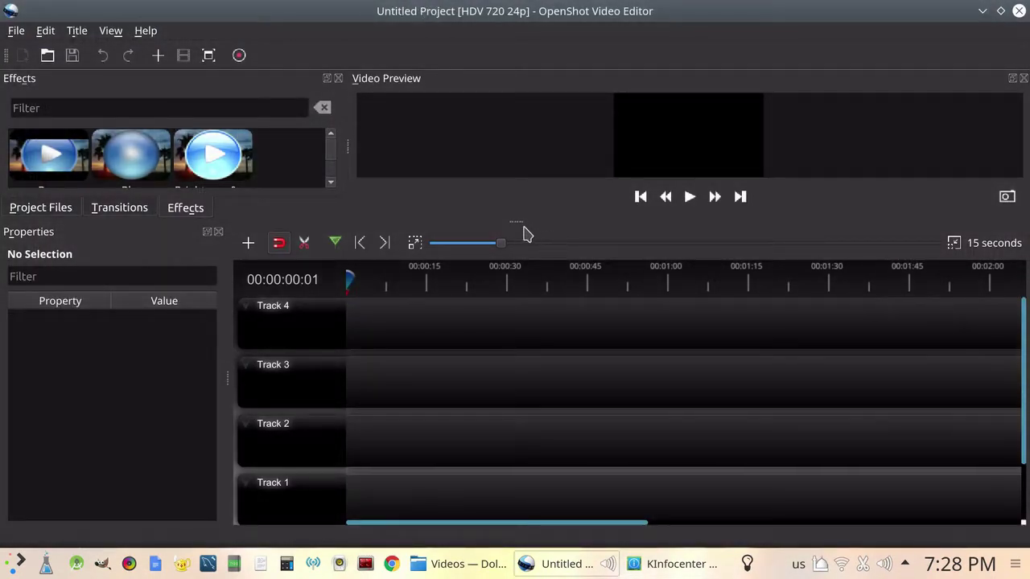
{"action": "left_click_drag", "start_coordinate": [515, 220], "coordinate": [524, 198]}
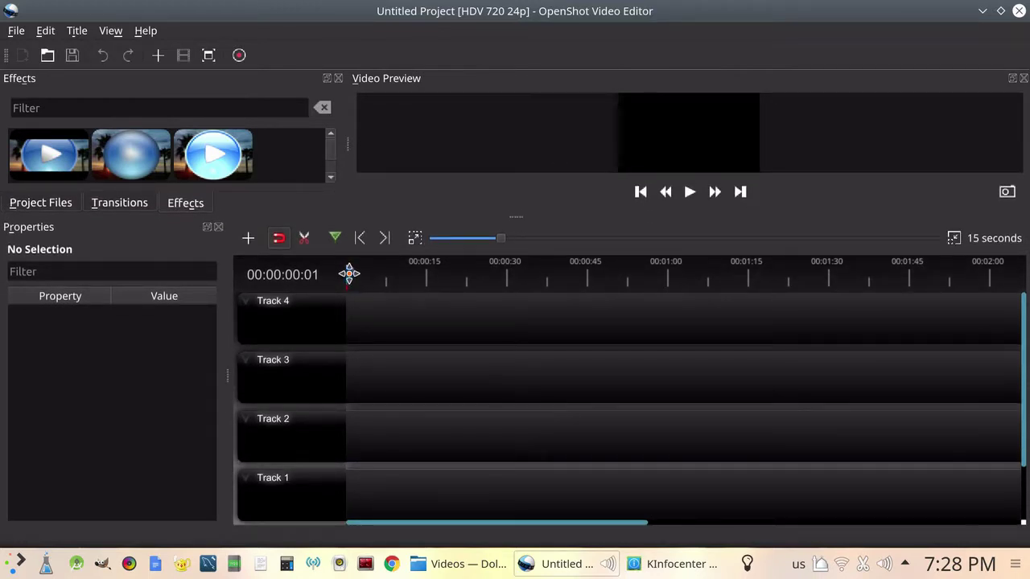
{"action": "left_click_drag", "start_coordinate": [349, 273], "coordinate": [425, 279]}
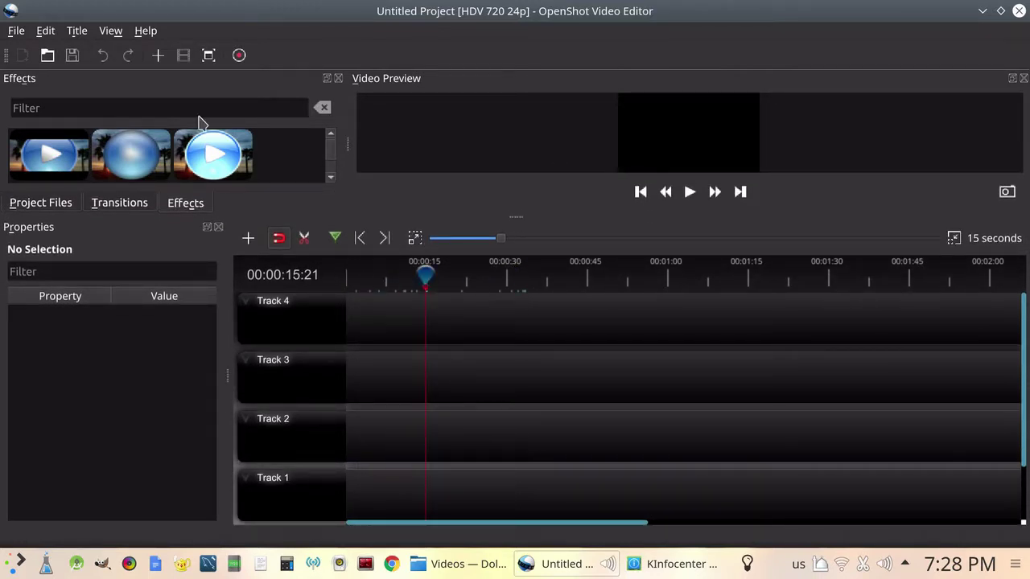
- Close OpenShot Video Editor and the Dolphin window showing the Videos folder
{"action": "left_click", "coordinate": [1018, 10]}
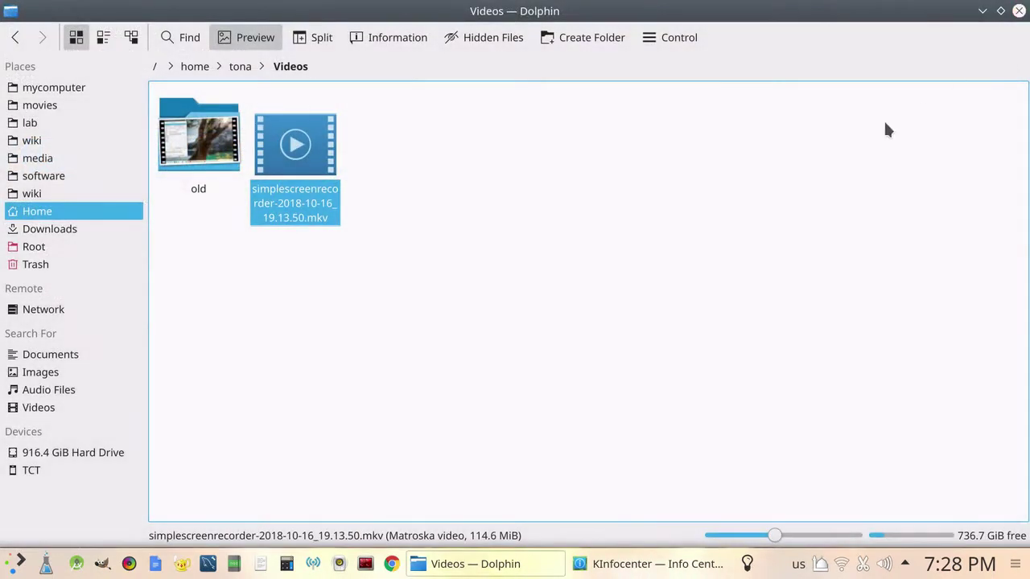
{"action": "left_click", "coordinate": [1019, 9]}
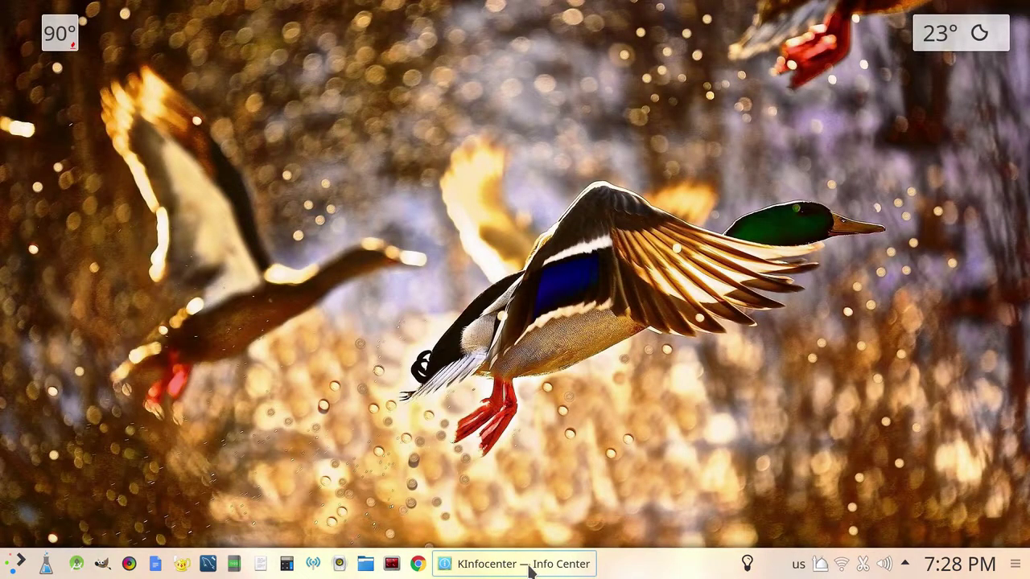
- Bring back the minimized Info Center window and restore it from maximized to a smaller floating window
{"action": "left_click", "coordinate": [531, 569]}
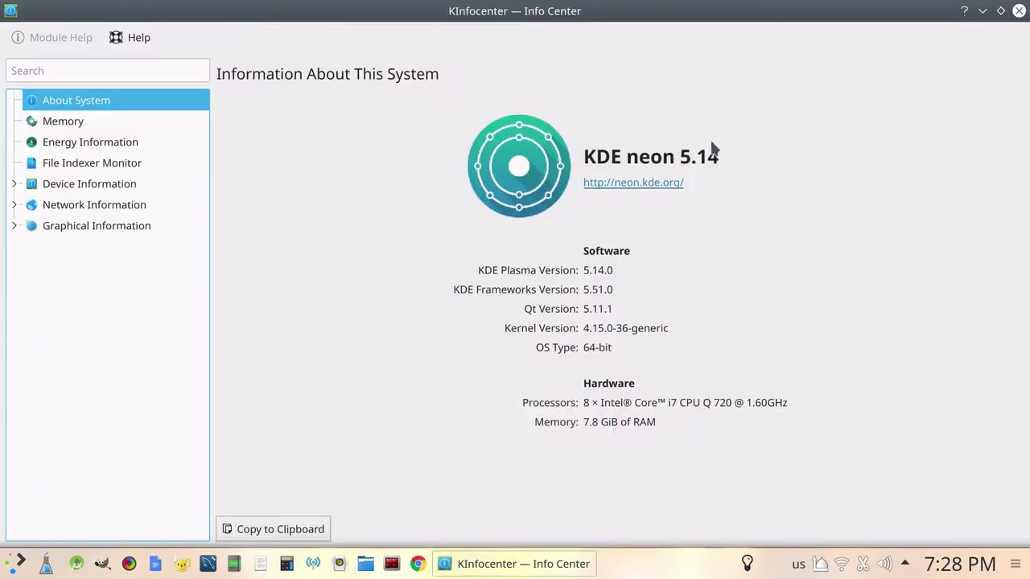
{"action": "left_click", "coordinate": [604, 279]}
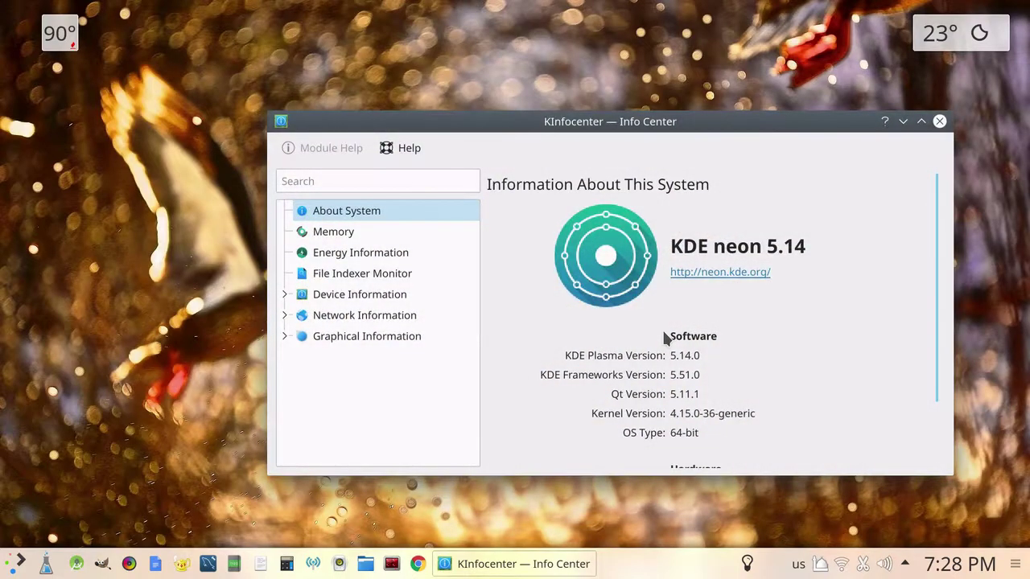
- Maximize Info Center and view the Memory, Energy Information and File Indexer Monitor pages, ending with the Device Information entry selected
{"action": "left_click", "coordinate": [922, 121]}
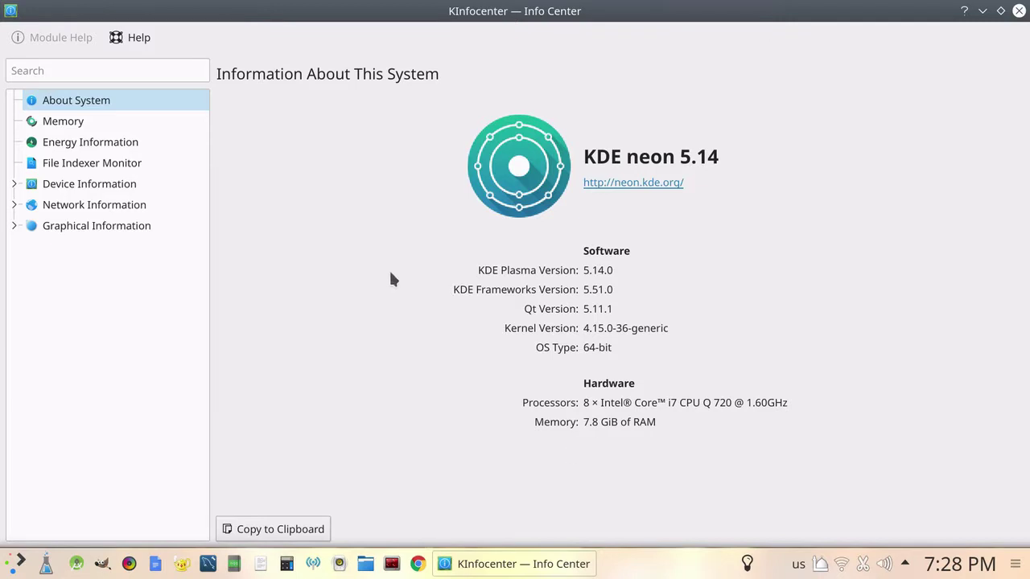
{"action": "left_click", "coordinate": [56, 123]}
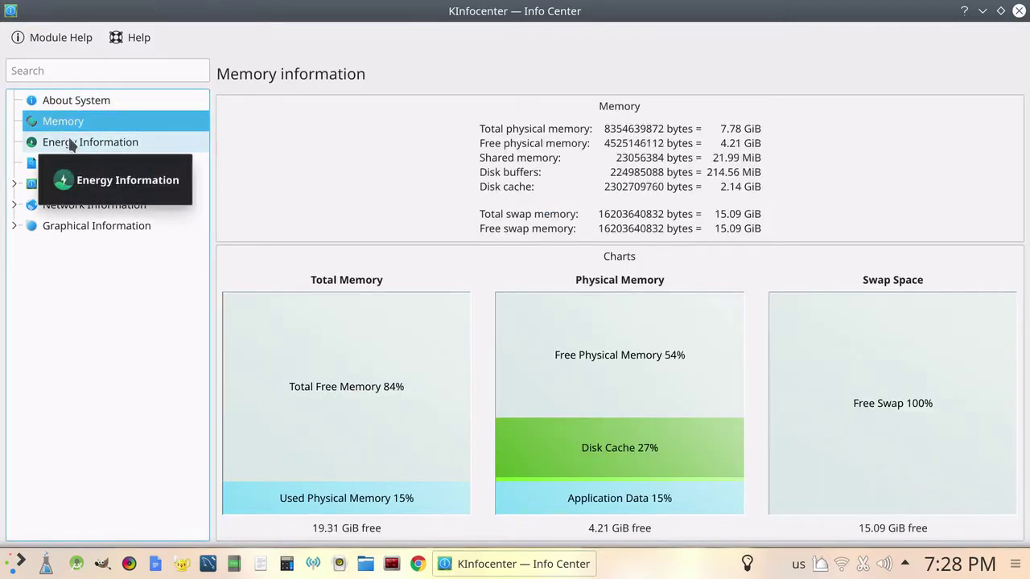
{"action": "left_click", "coordinate": [78, 145]}
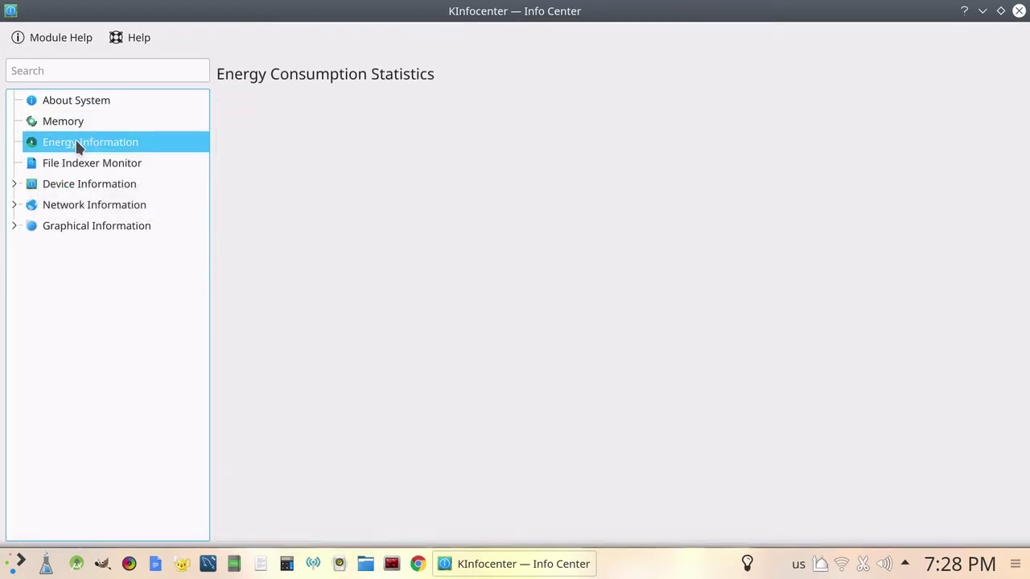
{"action": "left_click", "coordinate": [64, 165]}
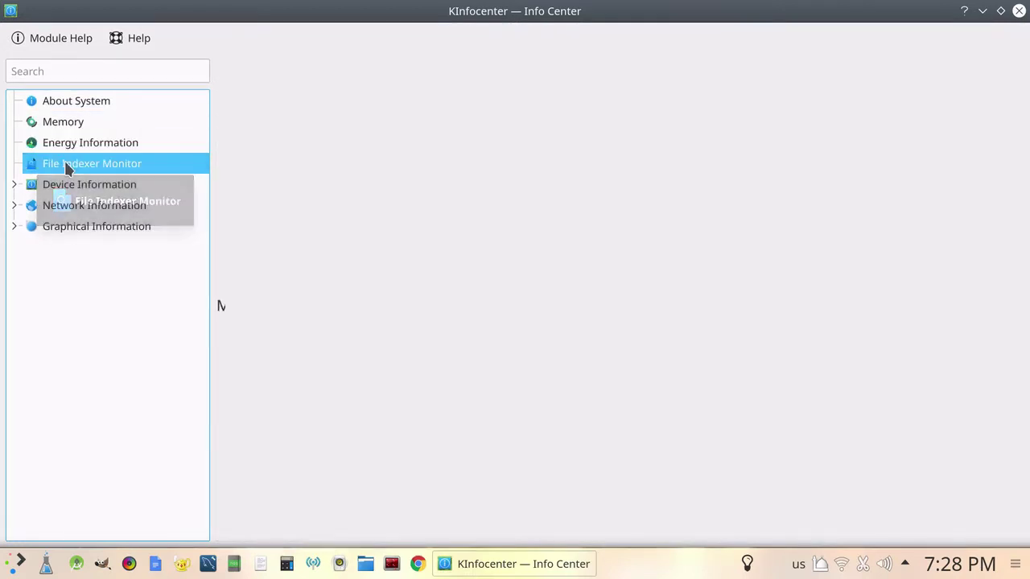
{"action": "left_click", "coordinate": [83, 187]}
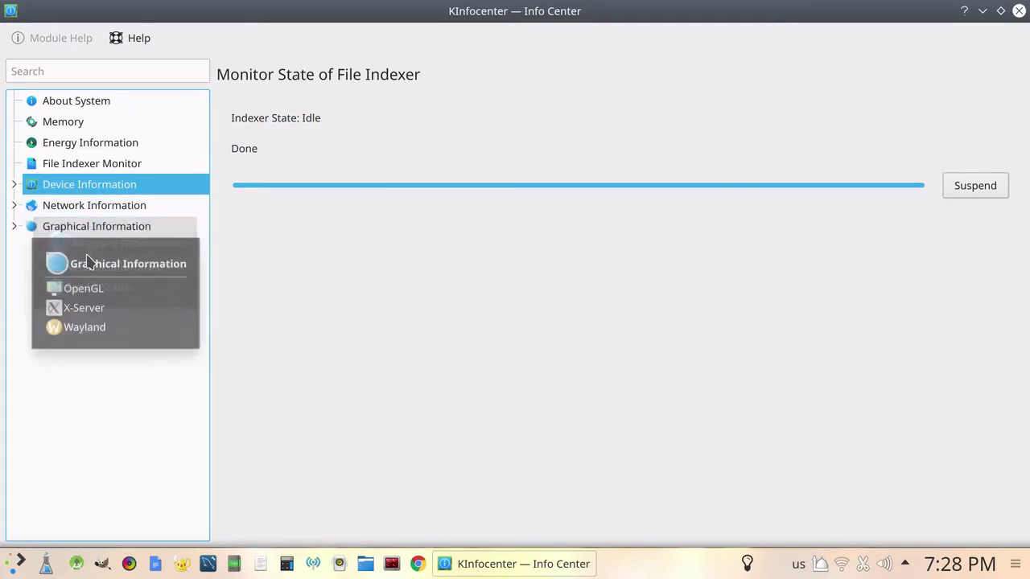
- Expand Network Information and view its Network Interfaces and Samba Status pages
{"action": "left_click", "coordinate": [91, 208]}
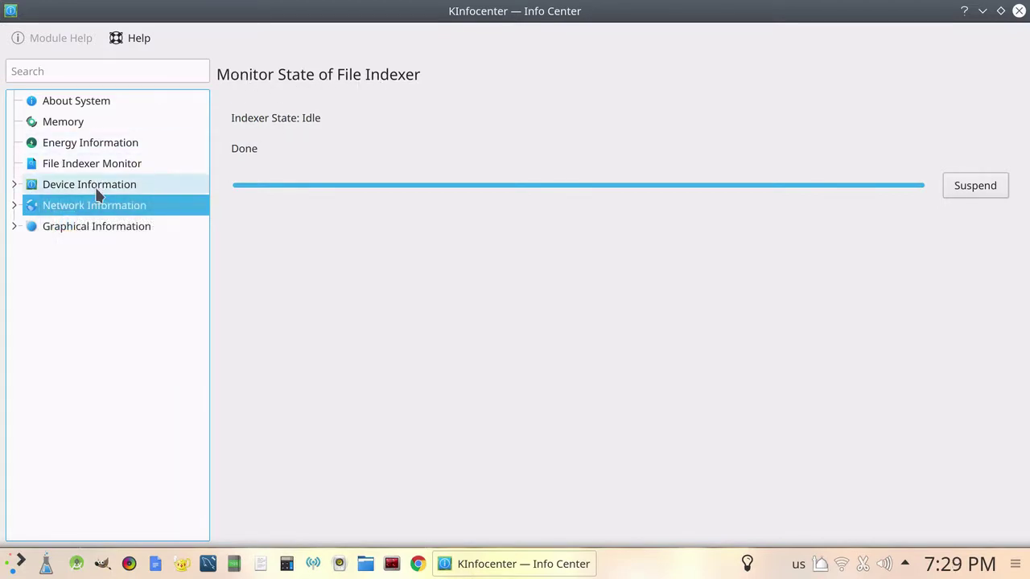
{"action": "mouse_move", "coordinate": [73, 232]}
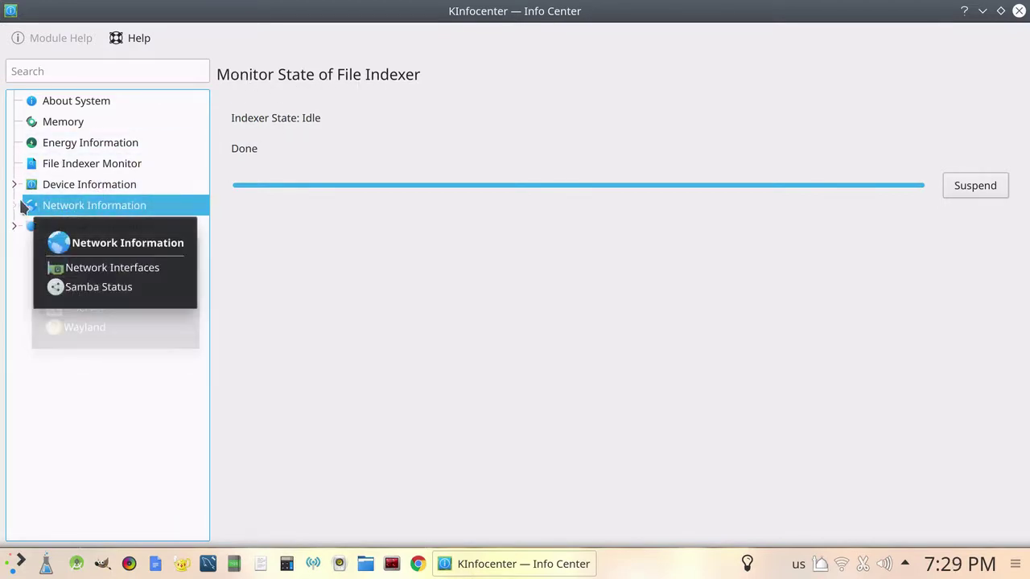
{"action": "left_click", "coordinate": [14, 206]}
{"action": "left_click", "coordinate": [106, 226]}
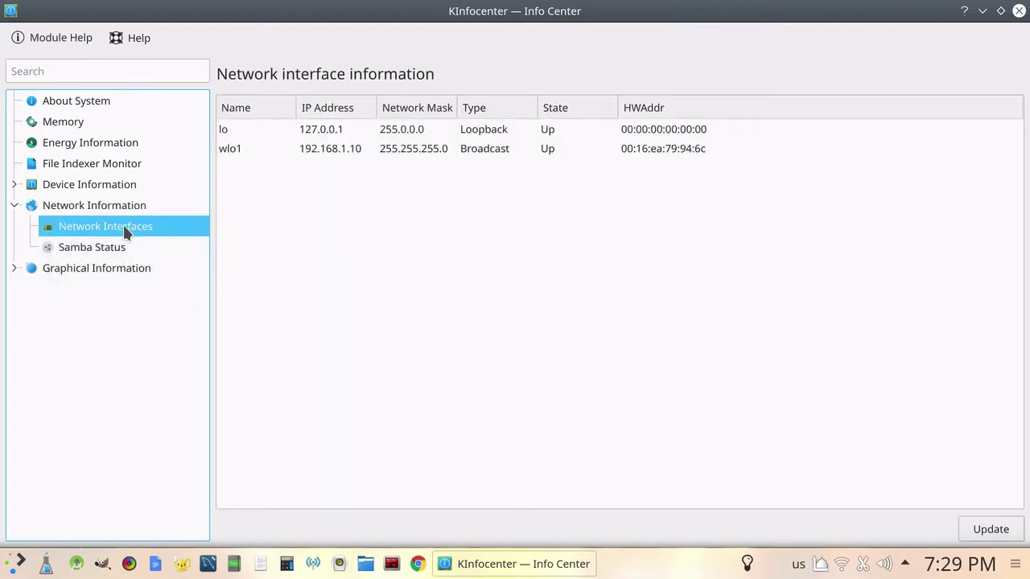
{"action": "mouse_move", "coordinate": [14, 249]}
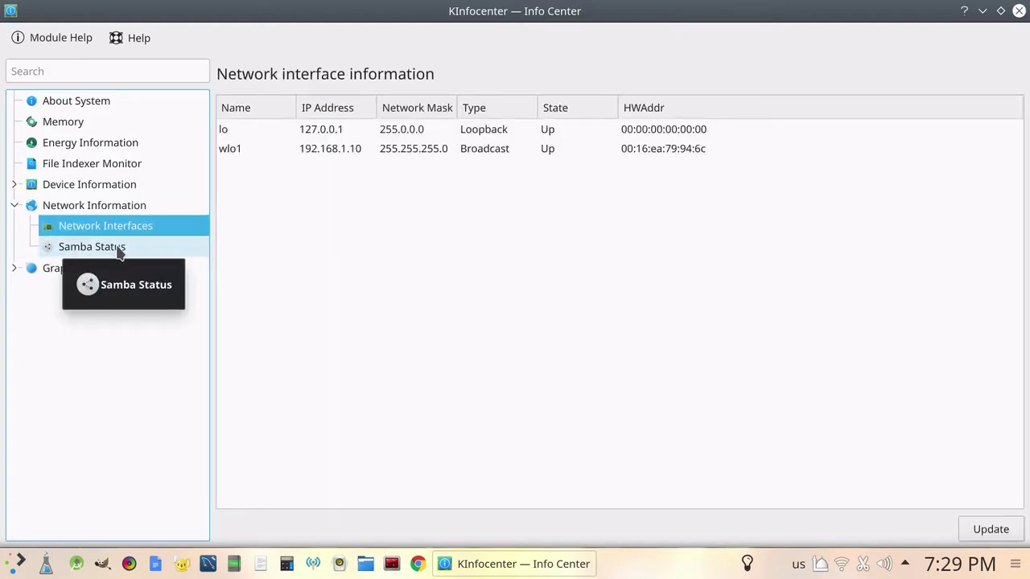
{"action": "left_click", "coordinate": [67, 254]}
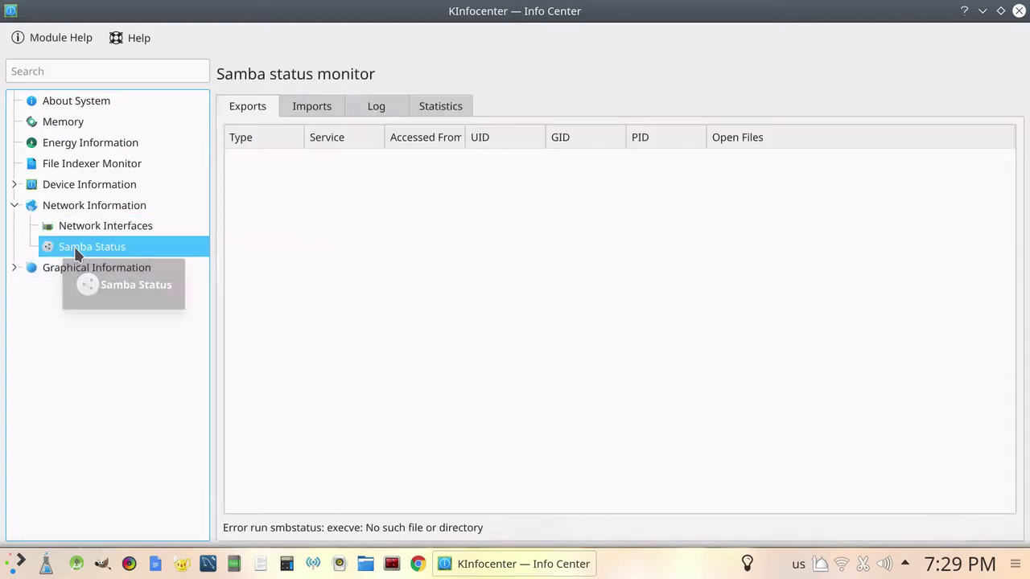
- Expand Graphical Information to view the OpenGL details, and close Info Center
{"action": "left_click", "coordinate": [53, 274]}
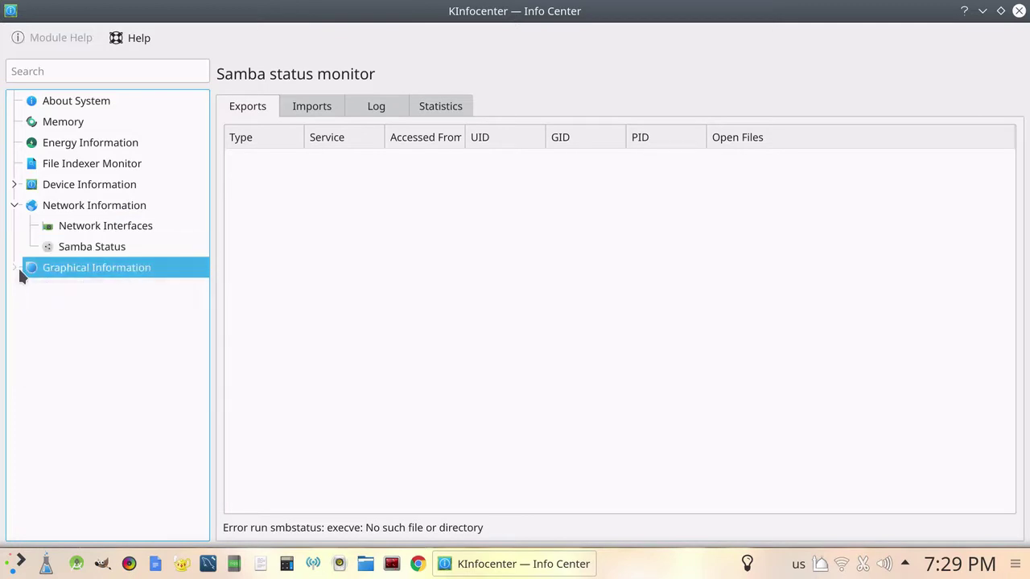
{"action": "left_click", "coordinate": [16, 267]}
{"action": "left_click", "coordinate": [72, 291]}
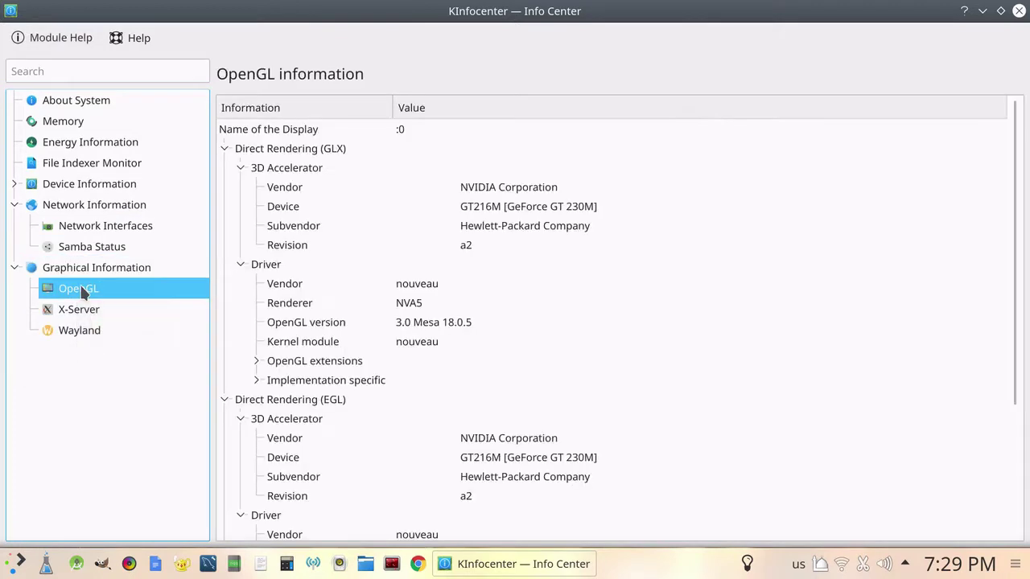
{"action": "left_click", "coordinate": [1019, 10]}
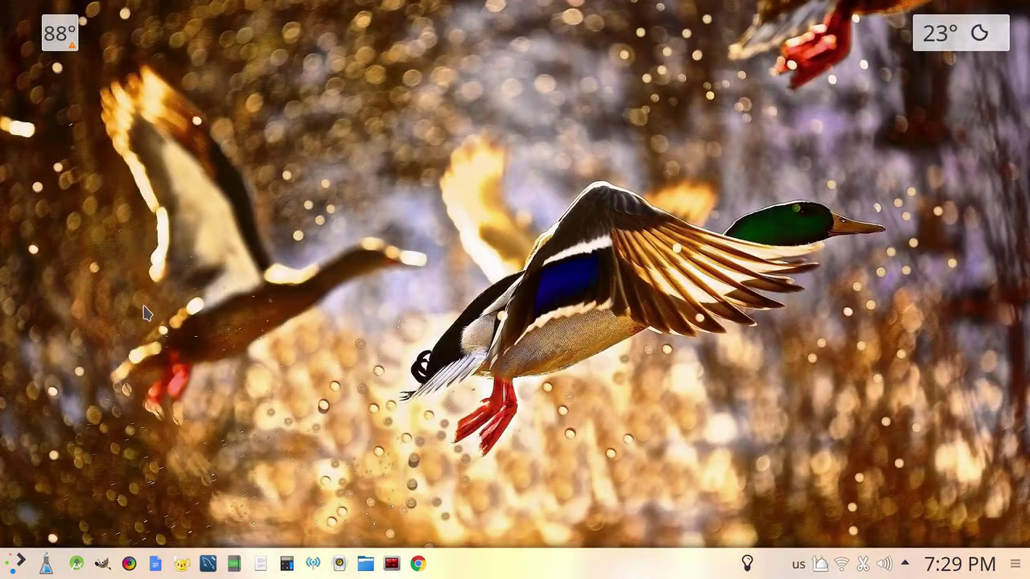
- Launch KSysGuard from the System category of the application launcher and maximize its window
{"action": "left_click", "coordinate": [17, 564]}
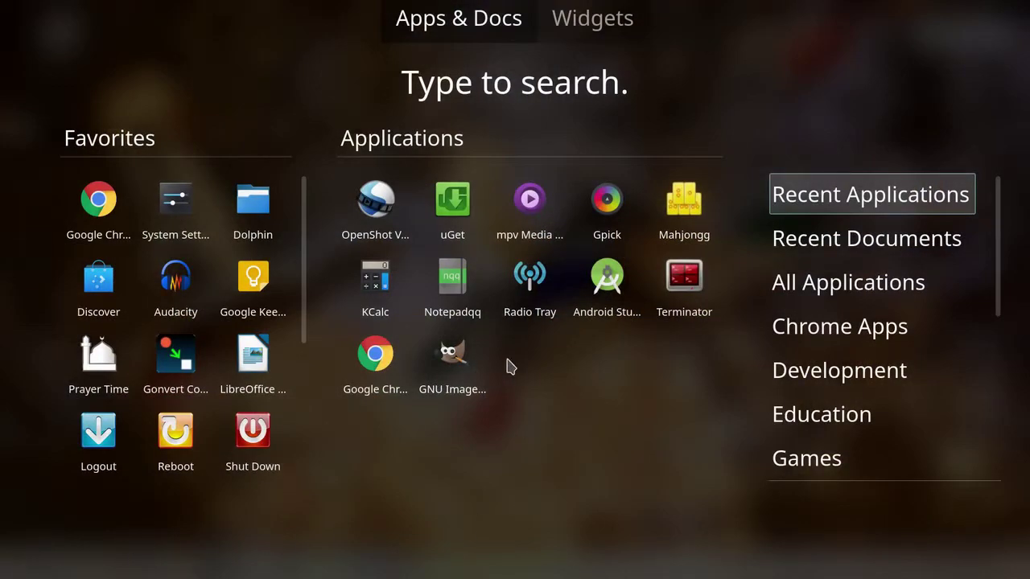
{"action": "mouse_move", "coordinate": [961, 384]}
{"action": "scroll", "coordinate": [895, 427], "scroll_direction": "down", "scroll_amount": 2}
{"action": "scroll", "coordinate": [895, 426], "scroll_direction": "down", "scroll_amount": 3}
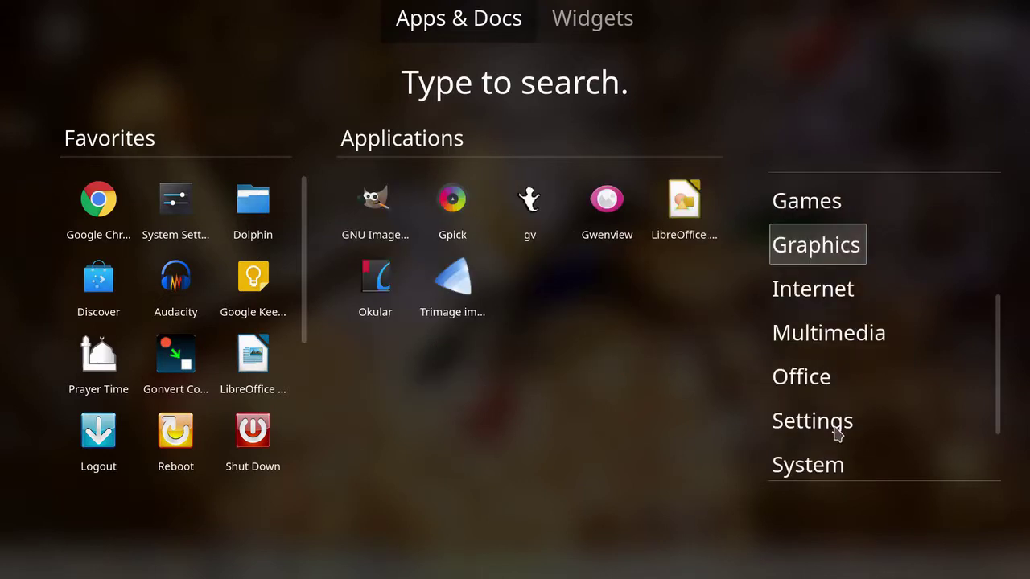
{"action": "mouse_move", "coordinate": [825, 429]}
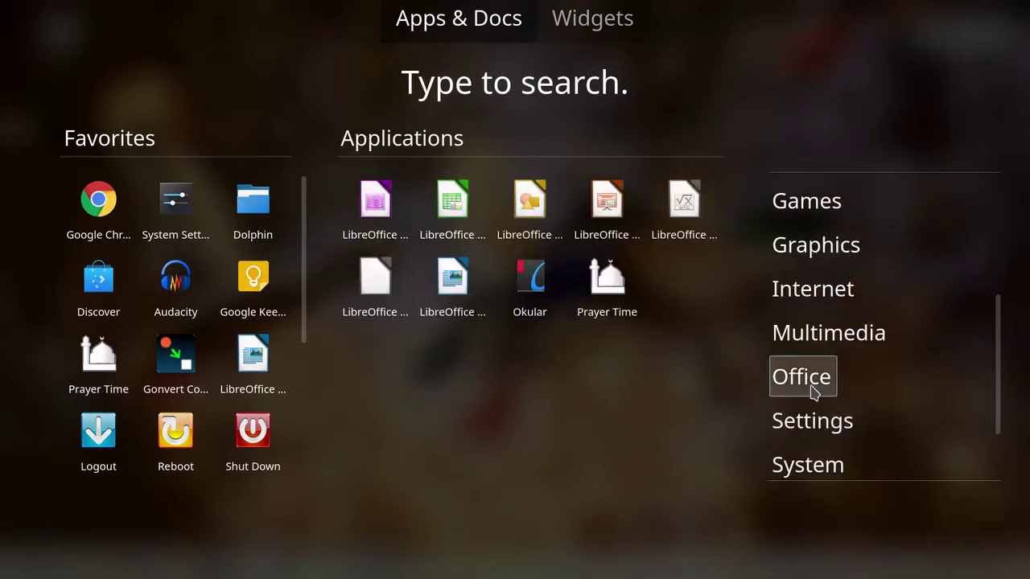
{"action": "mouse_move", "coordinate": [817, 465]}
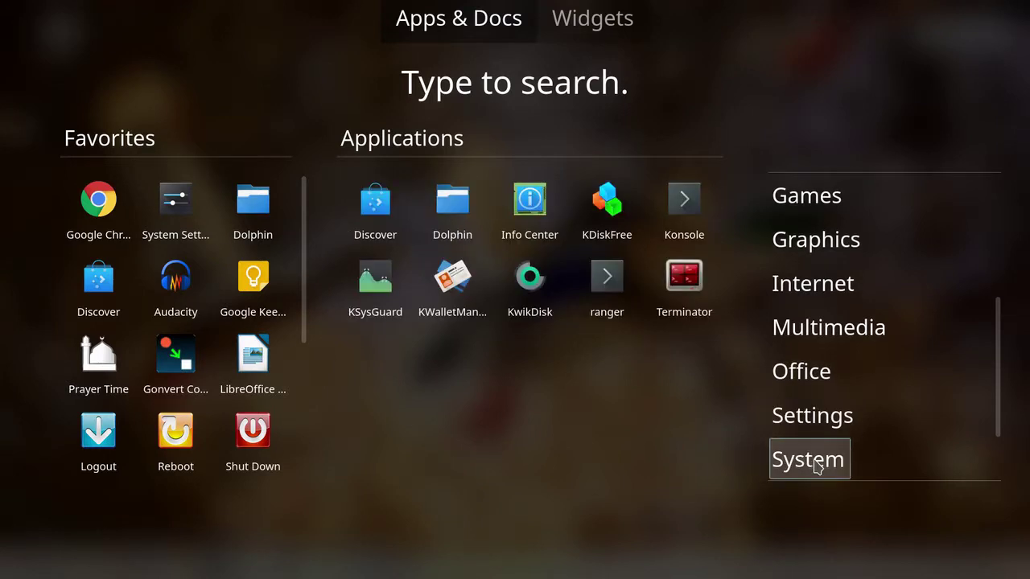
{"action": "left_click", "coordinate": [372, 287]}
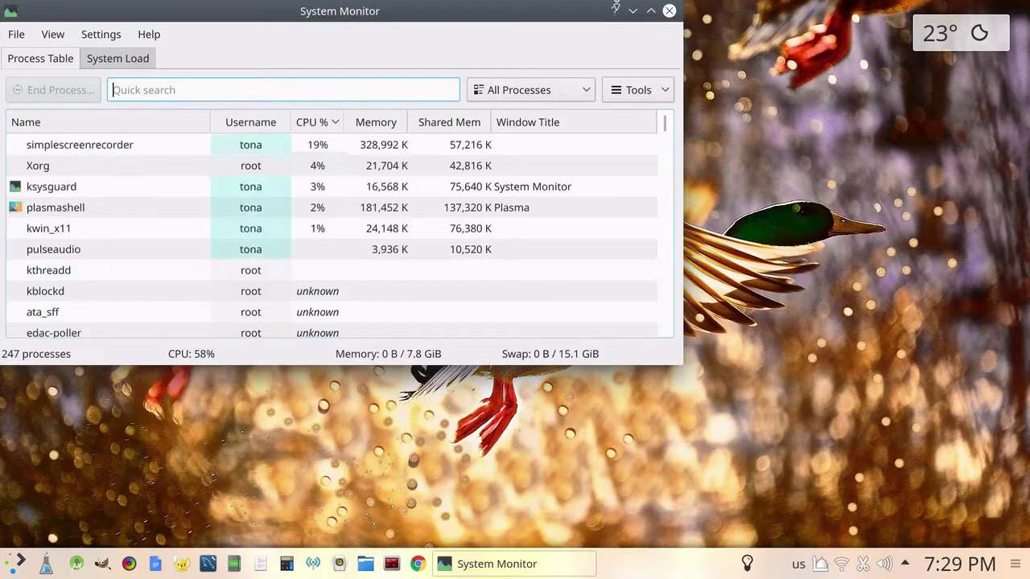
{"action": "left_click", "coordinate": [651, 10]}
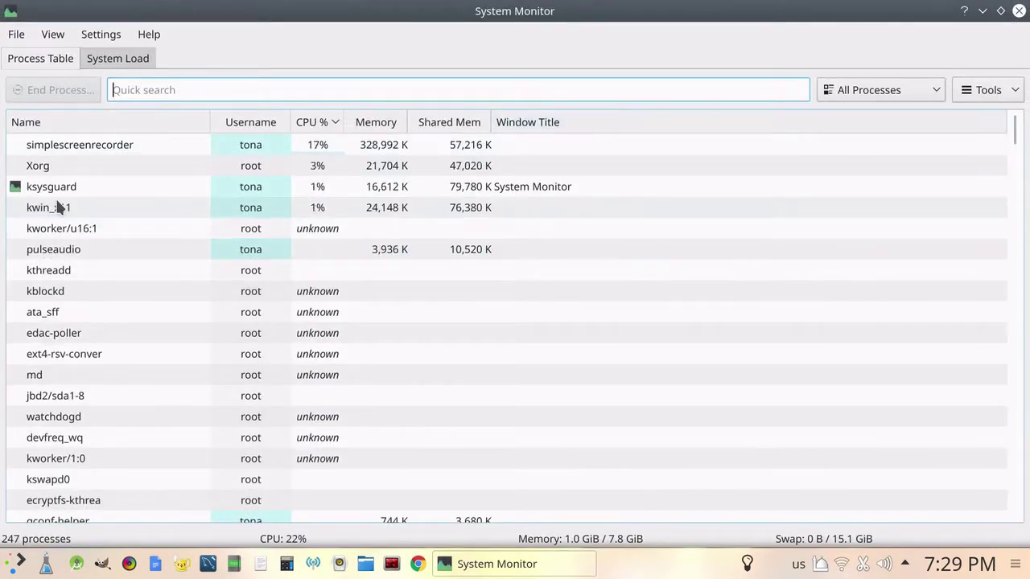
- Examine the process table and the System Load graphs in System Monitor, and close it
{"action": "left_click", "coordinate": [42, 272]}
{"action": "scroll", "coordinate": [143, 297], "scroll_direction": "down", "scroll_amount": 5}
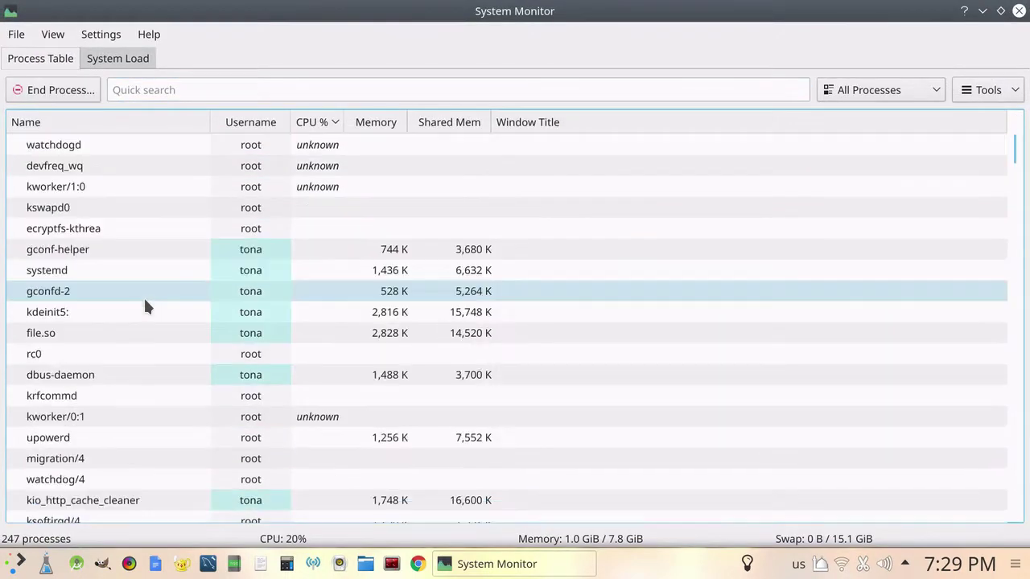
{"action": "scroll", "coordinate": [145, 304], "scroll_direction": "down", "scroll_amount": 1}
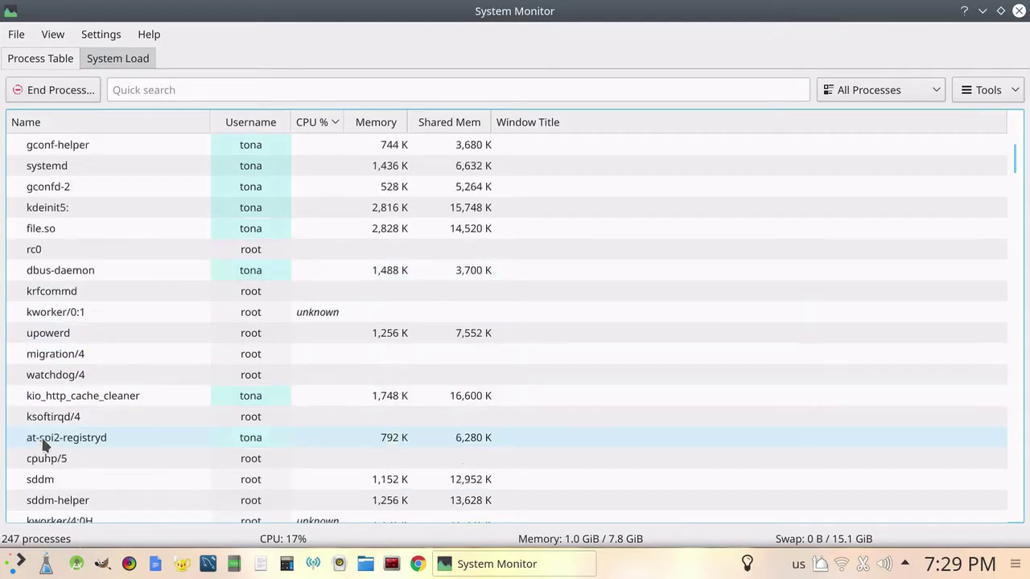
{"action": "scroll", "coordinate": [73, 445], "scroll_direction": "down", "scroll_amount": 2}
{"action": "scroll", "coordinate": [91, 287], "scroll_direction": "up", "scroll_amount": 8}
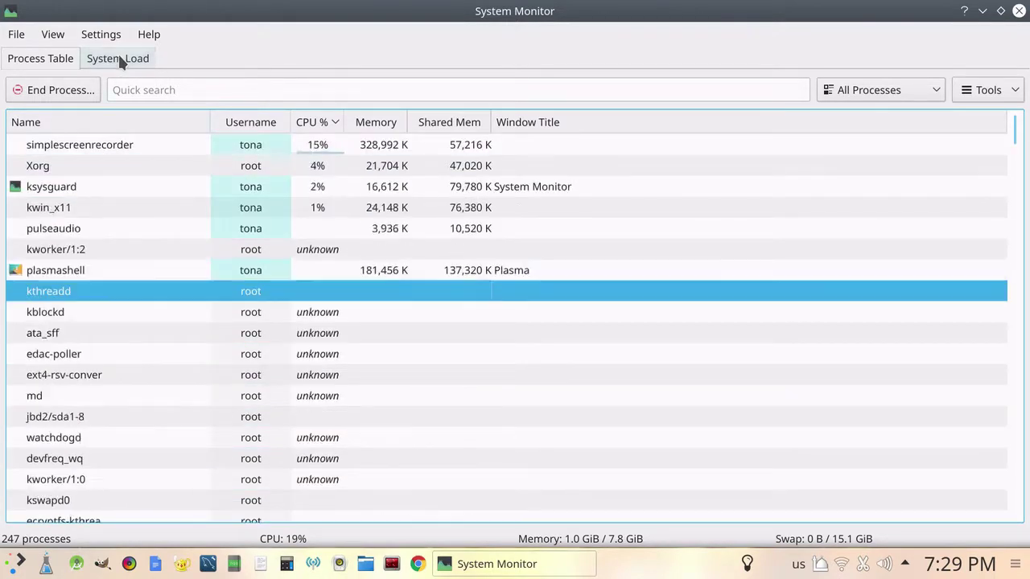
{"action": "left_click", "coordinate": [118, 56]}
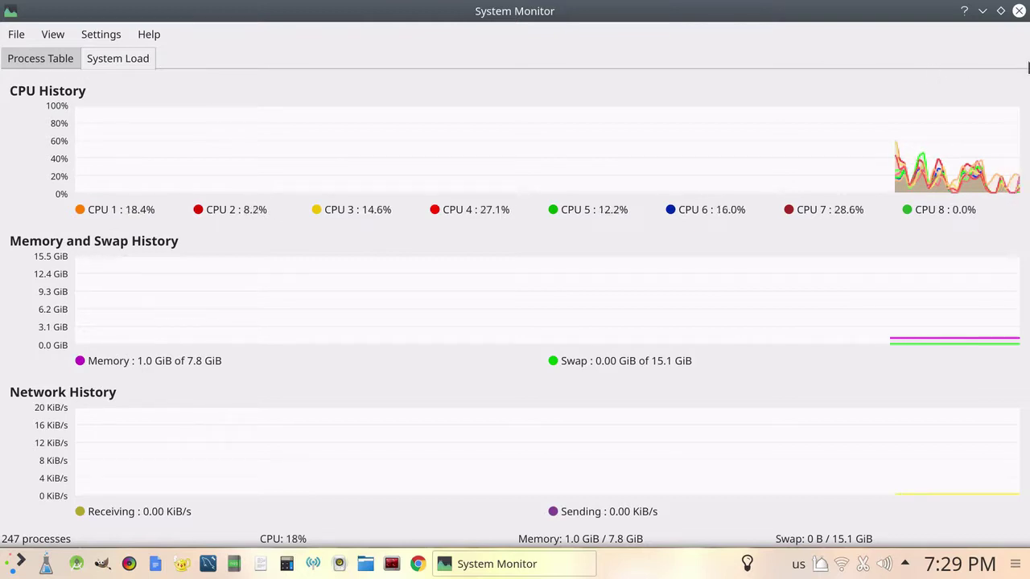
{"action": "left_click", "coordinate": [1020, 11]}
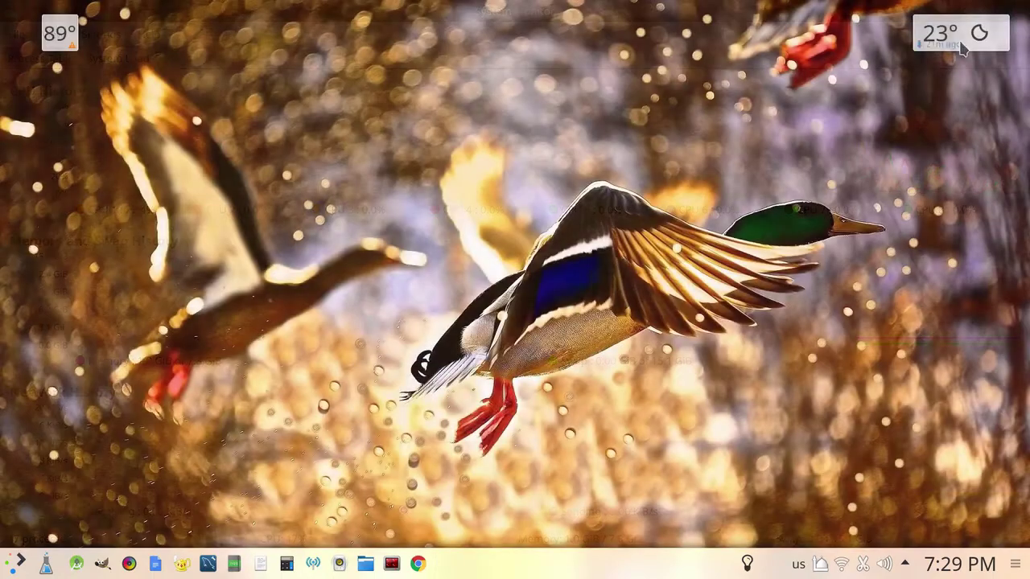
- Launch KDiskFree from the System category of the application launcher
{"action": "left_click", "coordinate": [18, 563]}
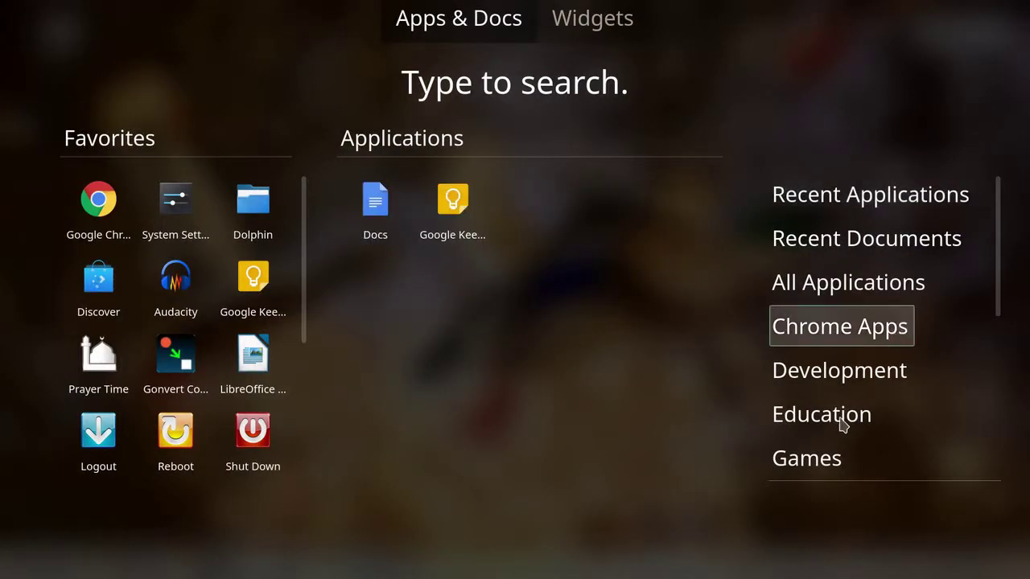
{"action": "scroll", "coordinate": [845, 423], "scroll_direction": "down", "scroll_amount": 3}
{"action": "scroll", "coordinate": [845, 426], "scroll_direction": "down", "scroll_amount": 3}
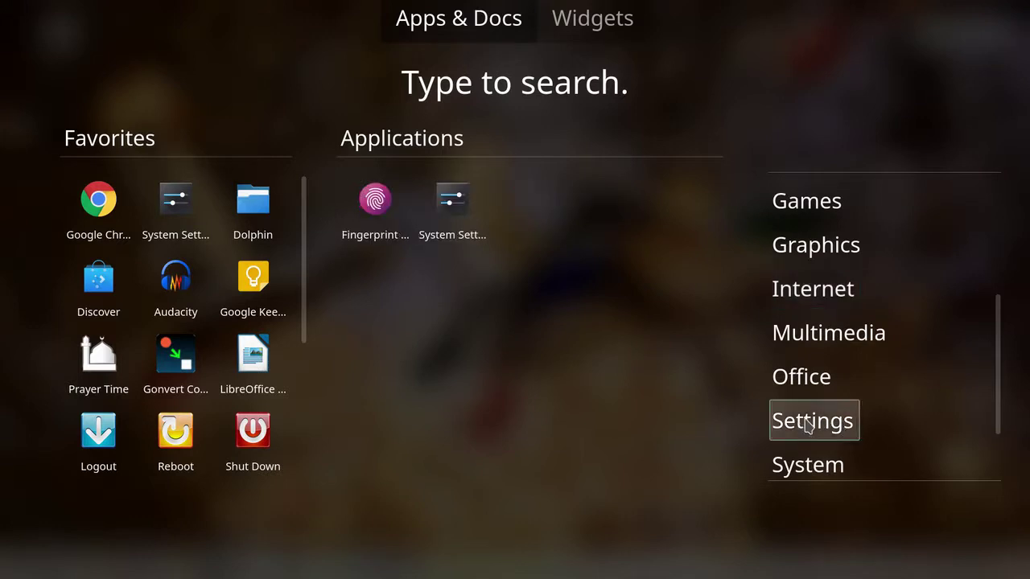
{"action": "scroll", "coordinate": [809, 425], "scroll_direction": "down", "scroll_amount": 2}
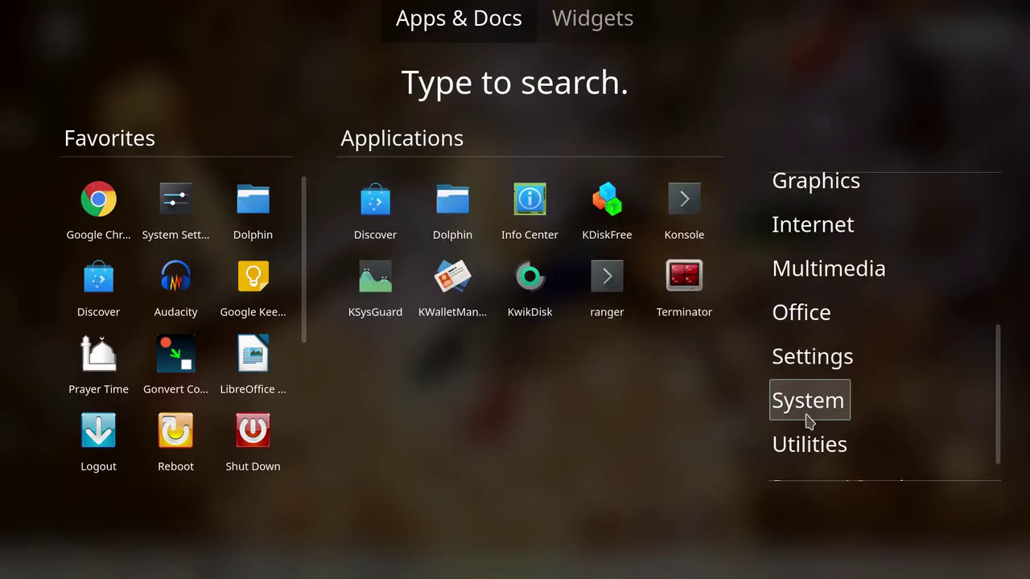
{"action": "left_click", "coordinate": [608, 201]}
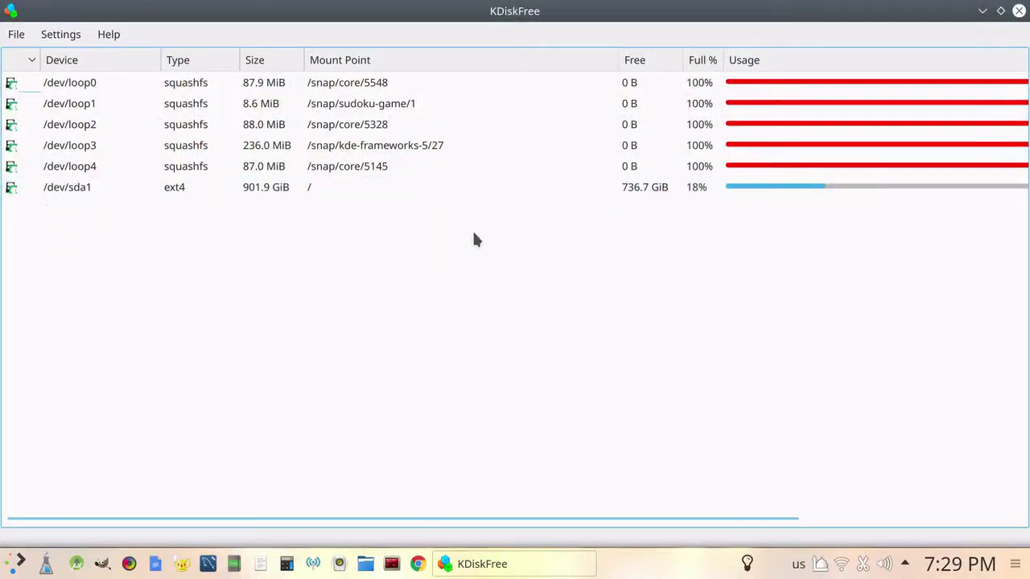
- Select /dev/sda1 in KDiskFree to check its disk usage and available device actions, and close KDiskFree
{"action": "left_click", "coordinate": [62, 190]}
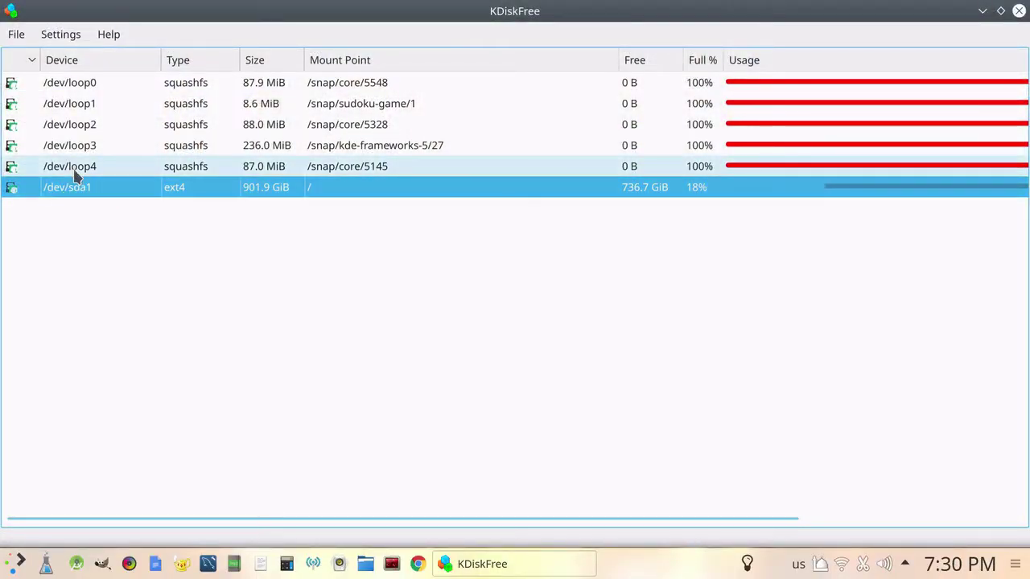
{"action": "right_click", "coordinate": [225, 188]}
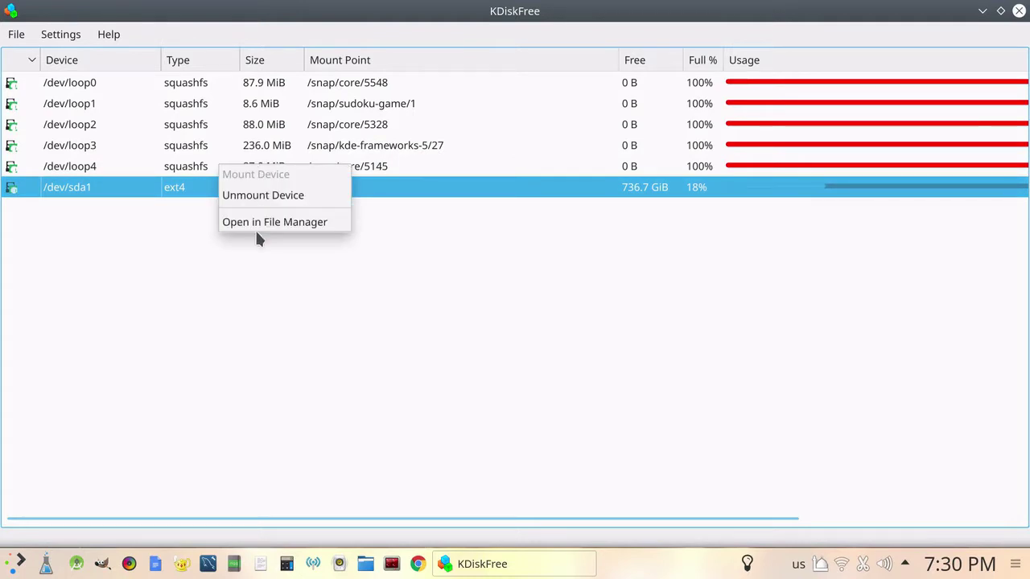
{"action": "left_click", "coordinate": [297, 343]}
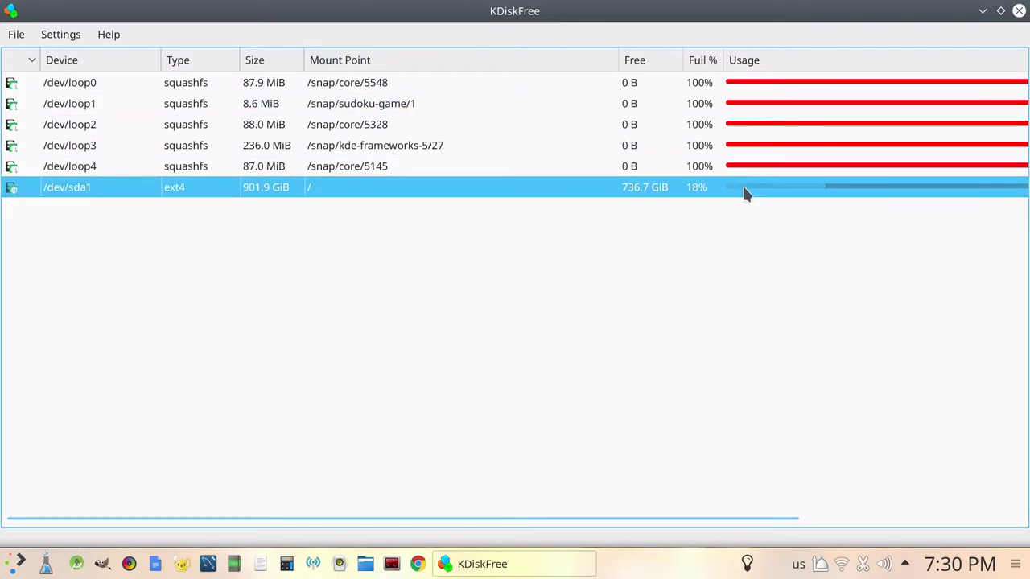
{"action": "left_click", "coordinate": [1020, 11]}
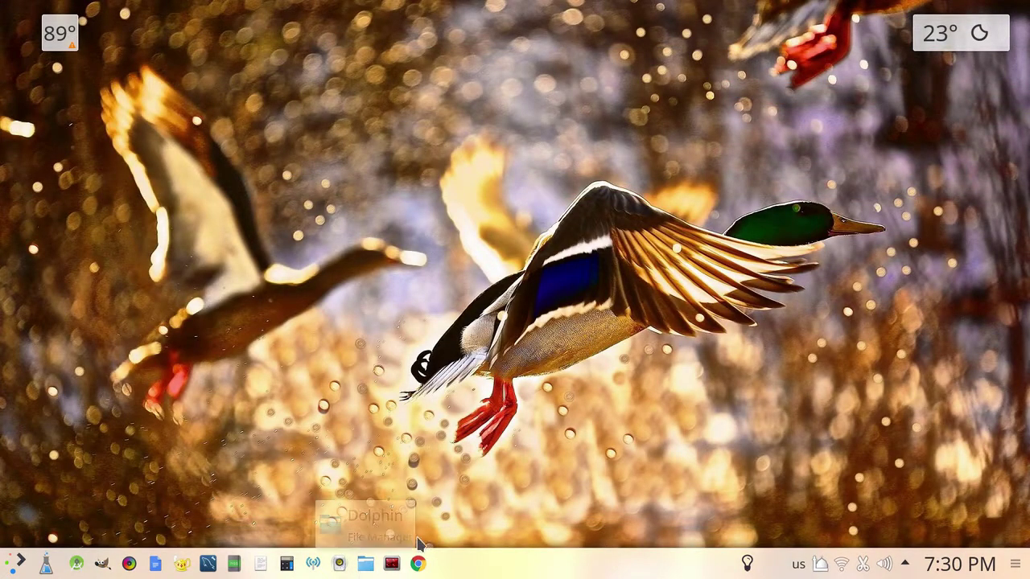
- Write "thank you for watching" on the second line of a new KWrite document, and close KWrite discarding the changes
{"action": "left_click", "coordinate": [260, 564]}
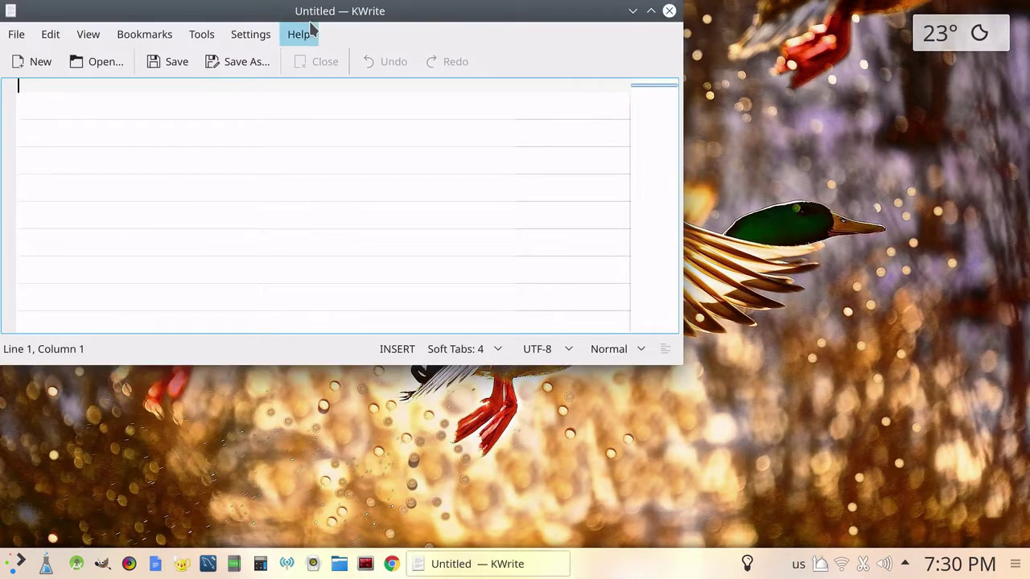
{"action": "left_click_drag", "start_coordinate": [396, 17], "coordinate": [552, 137]}
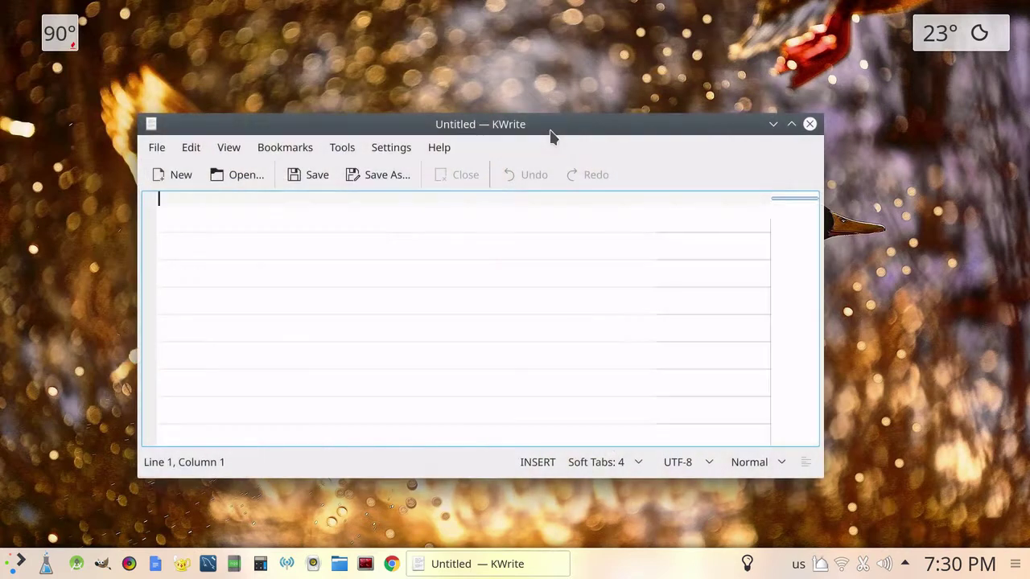
{"action": "key", "text": "Return"}
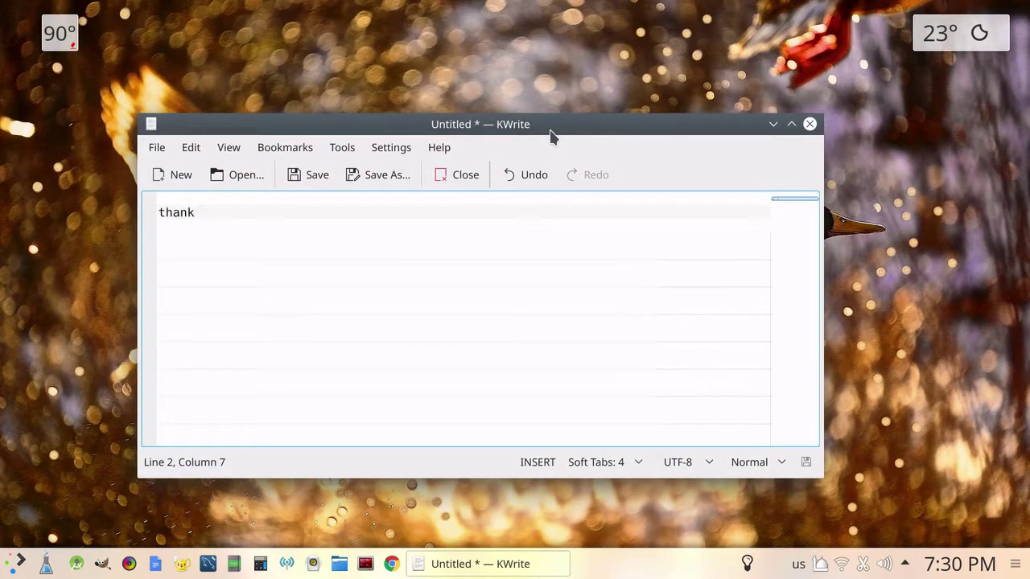
{"action": "type", "text": "thank you for watc"}
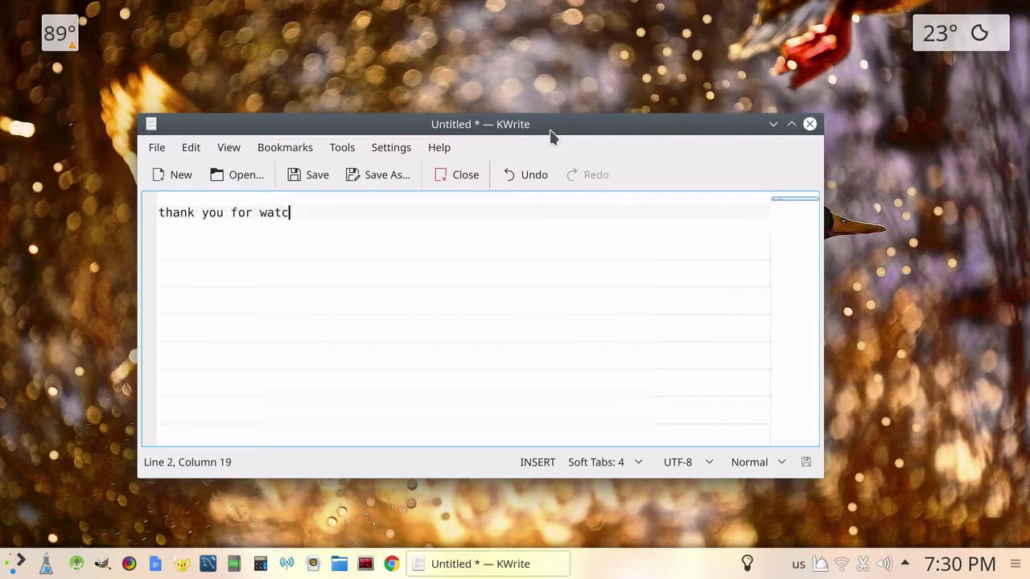
{"action": "type", "text": "hing"}
{"action": "left_click", "coordinate": [810, 125]}
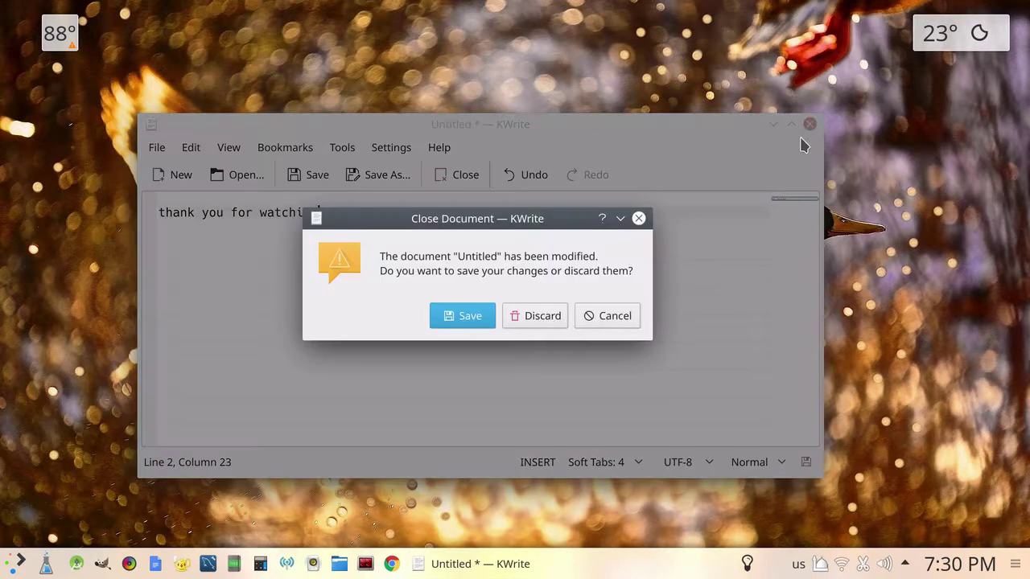
{"action": "left_click", "coordinate": [534, 315]}
- Confirm Slideshow as the wallpaper type in the desktop settings, and switch the desktop to the next wallpaper image
{"action": "right_click", "coordinate": [325, 239]}
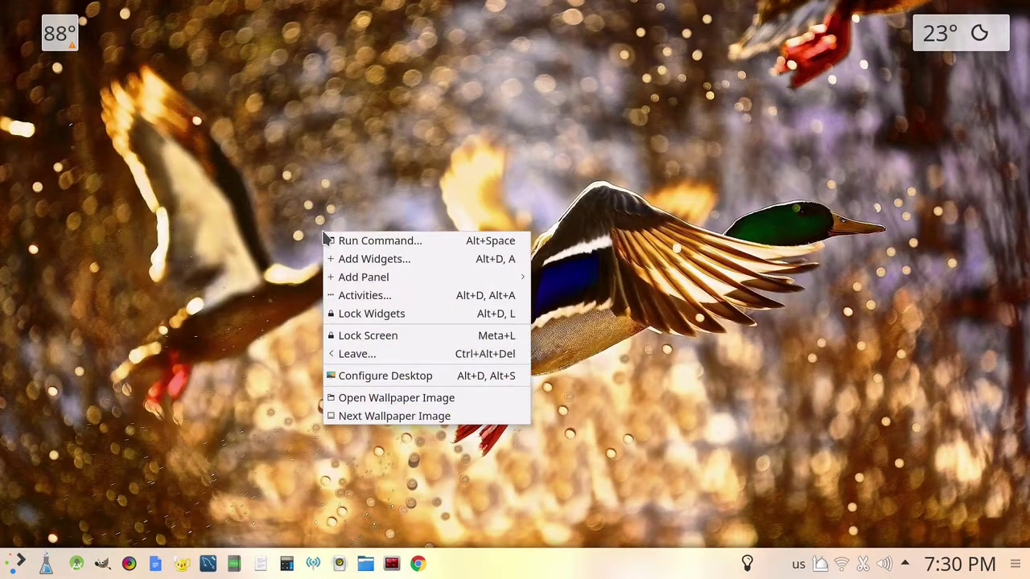
{"action": "left_click", "coordinate": [377, 378]}
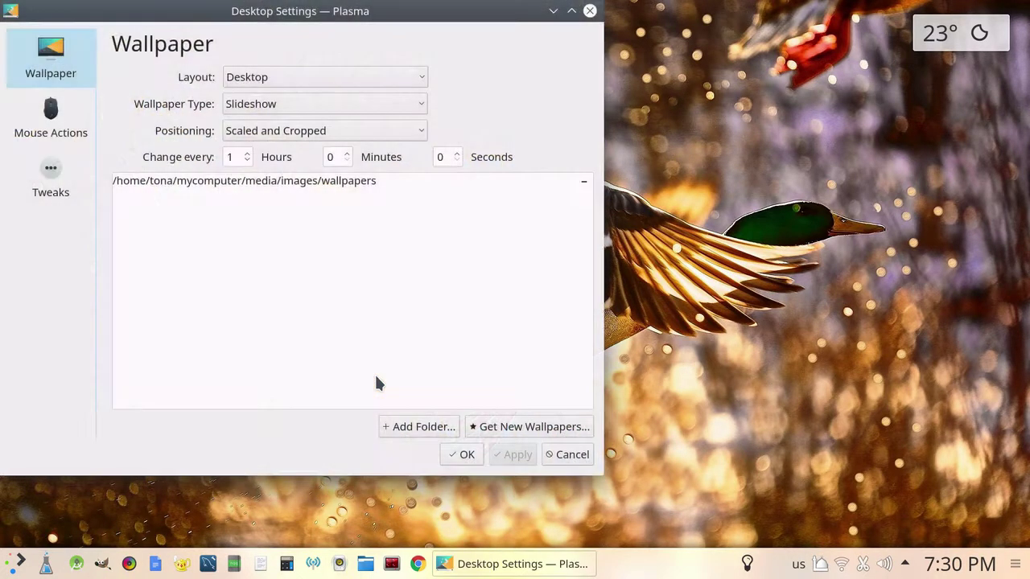
{"action": "left_click", "coordinate": [304, 108]}
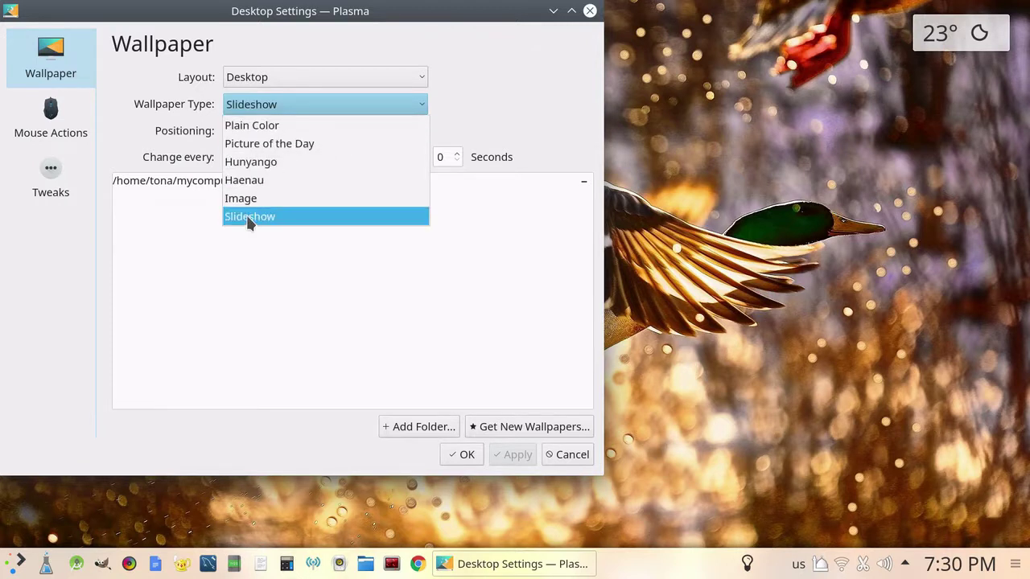
{"action": "left_click", "coordinate": [253, 217]}
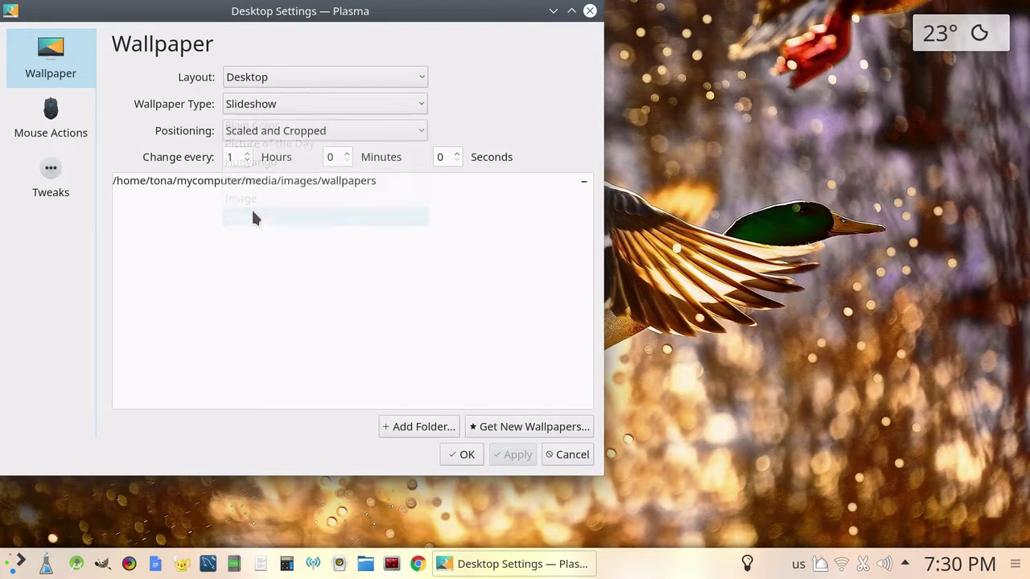
{"action": "left_click", "coordinate": [466, 456]}
{"action": "right_click", "coordinate": [454, 224]}
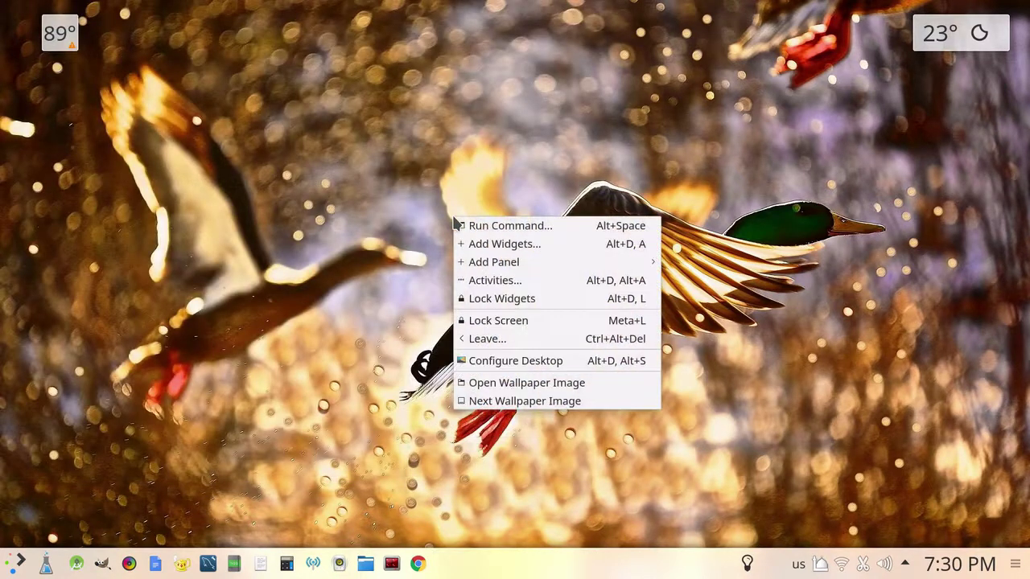
{"action": "left_click", "coordinate": [517, 403]}
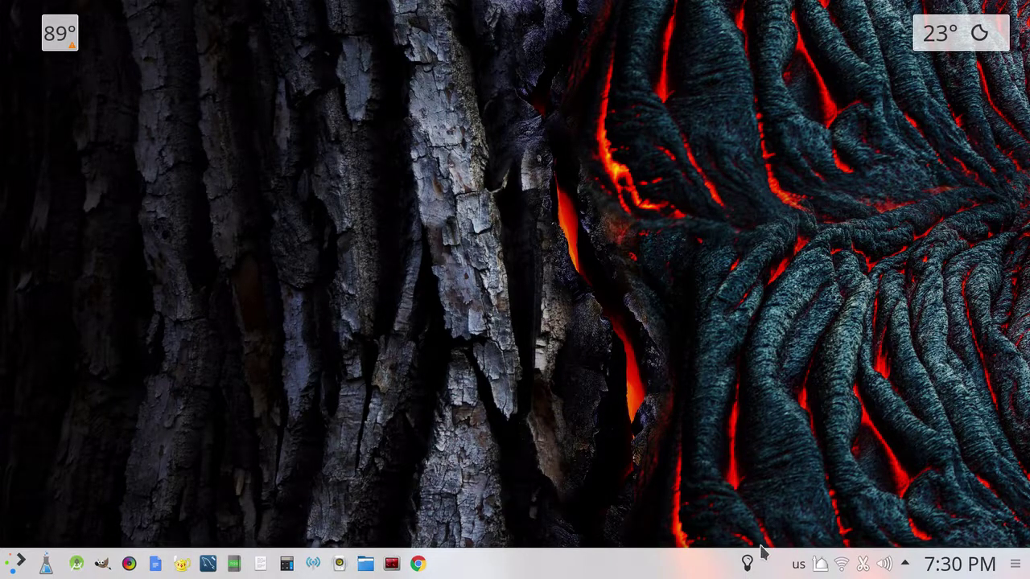
- Lock the widgets on the Plasma desktop
{"action": "right_click", "coordinate": [608, 555]}
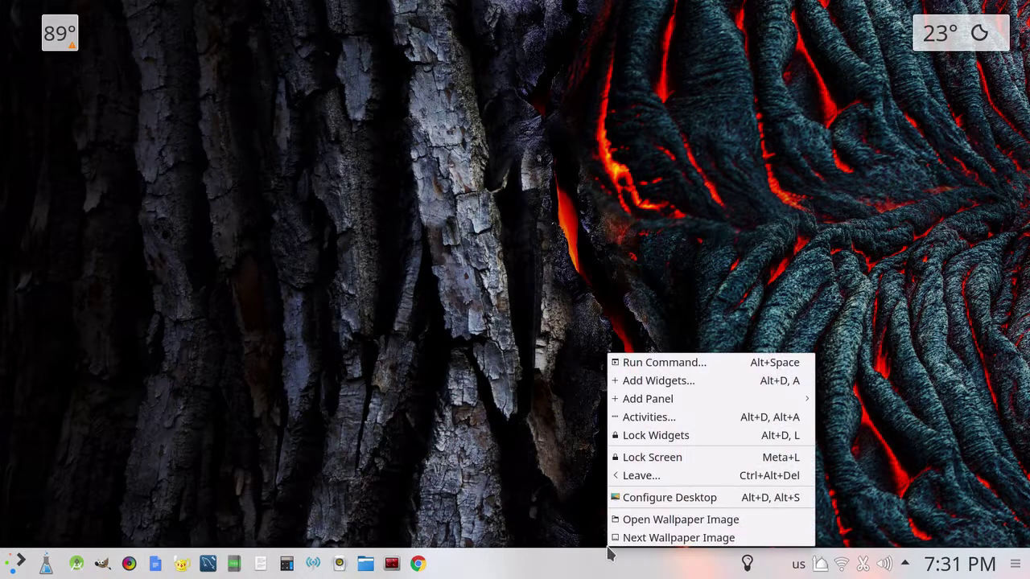
{"action": "left_click", "coordinate": [472, 372]}
{"action": "right_click", "coordinate": [475, 258]}
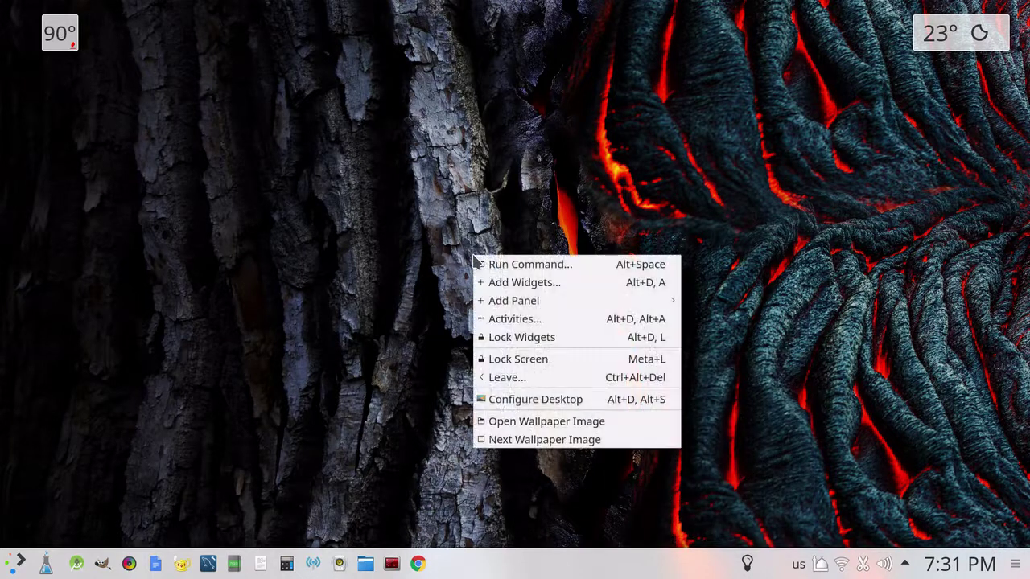
{"action": "left_click", "coordinate": [537, 338]}
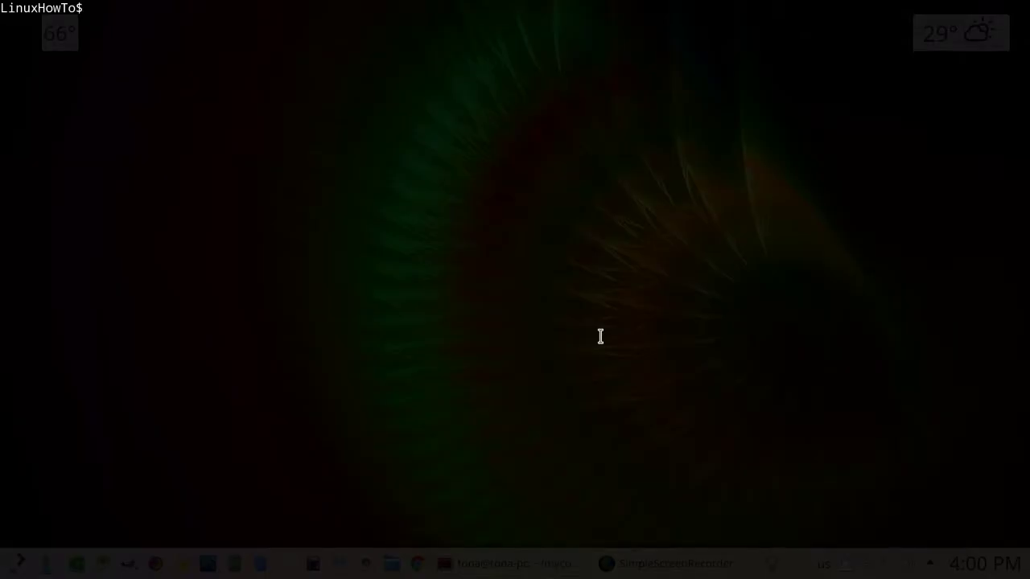
- Run the ./byebye script in the terminal to show the closing banner
{"action": "type", "text": "."}
{"action": "type", "text": "/byb"}
{"action": "type", "text": "r"}
{"action": "key", "text": "BackSpace"}
{"action": "type", "text": "ebye"}
{"action": "key", "text": "Return"}
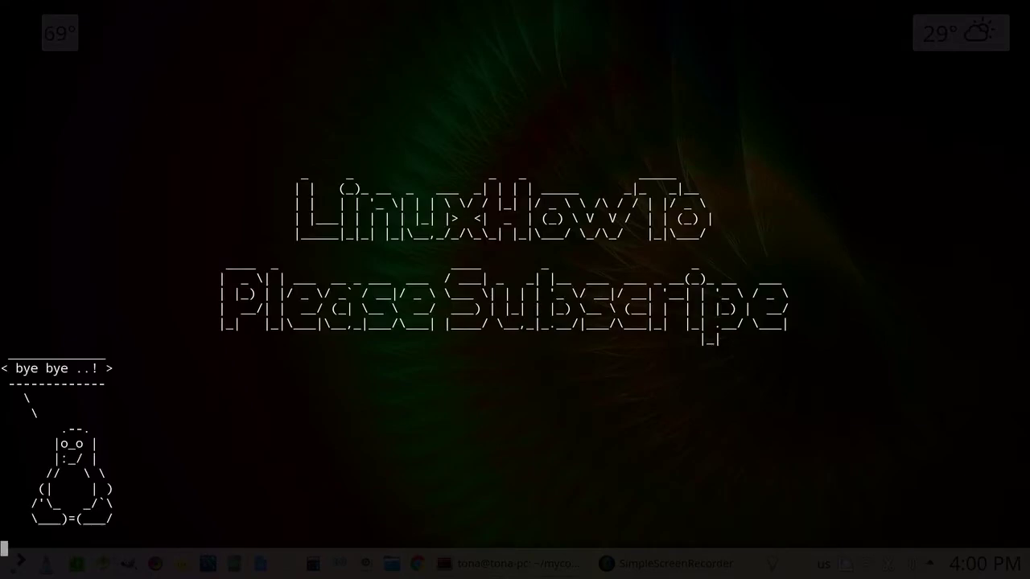